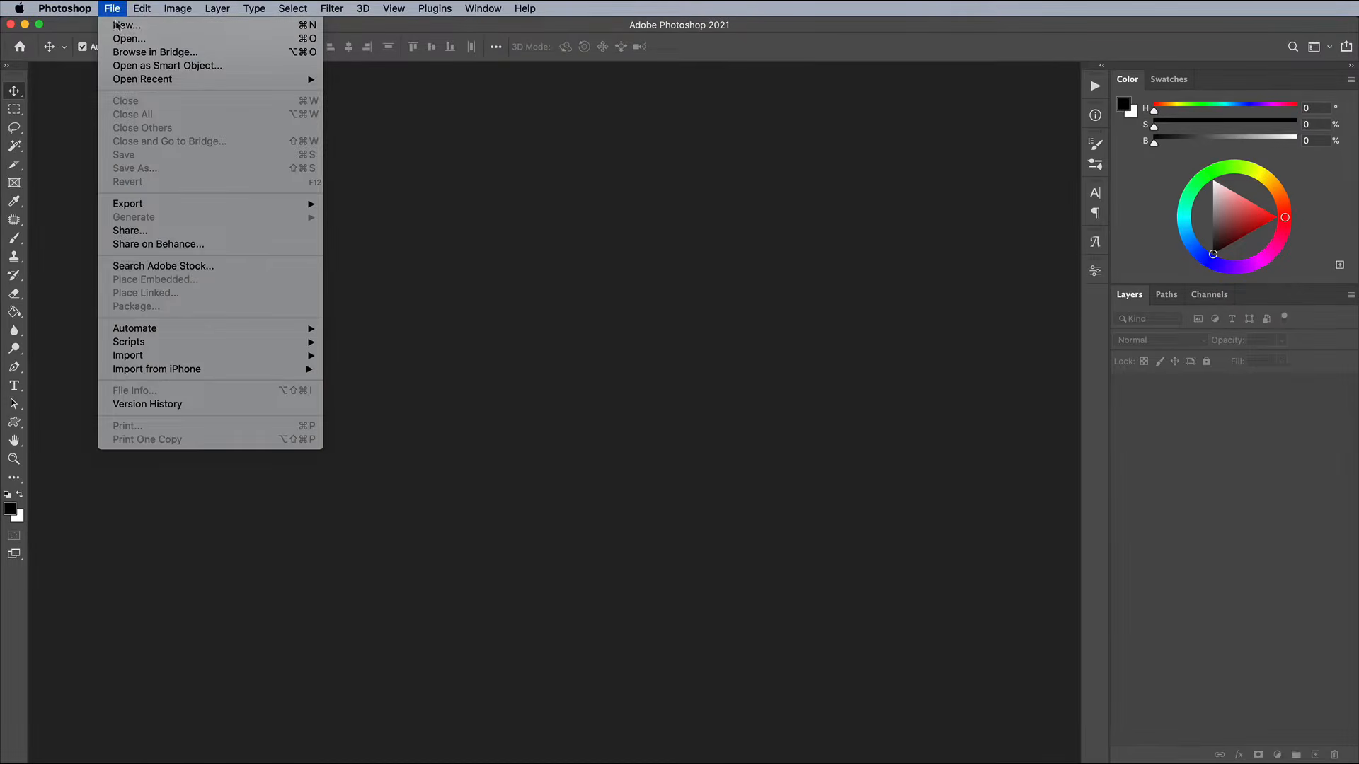
Create a 3000 × 2000 px RGB document at 300 pixels/inch with a white background and the sRGB IEC61966-2.1 working profile
{"action": "left_click", "coordinate": [117, 26]}
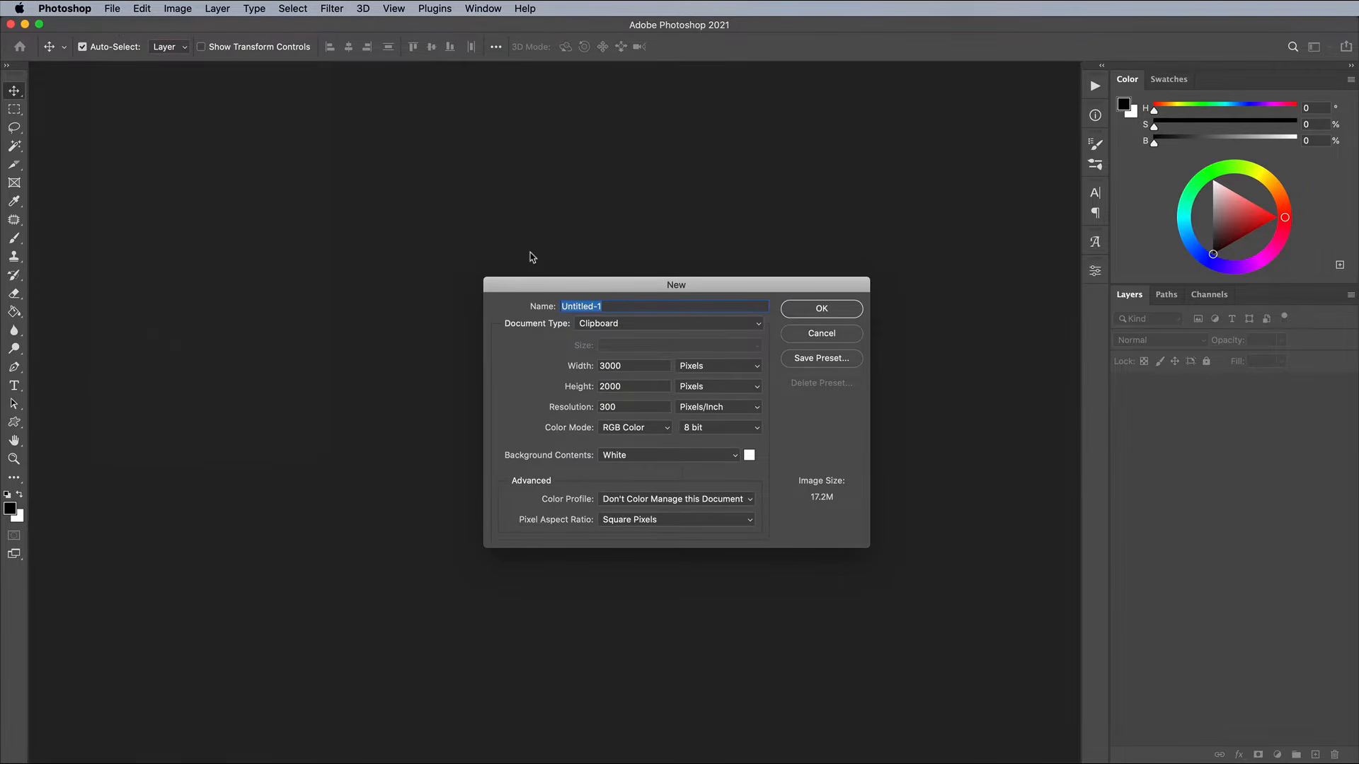
{"action": "left_click", "coordinate": [711, 500]}
{"action": "left_click", "coordinate": [705, 509]}
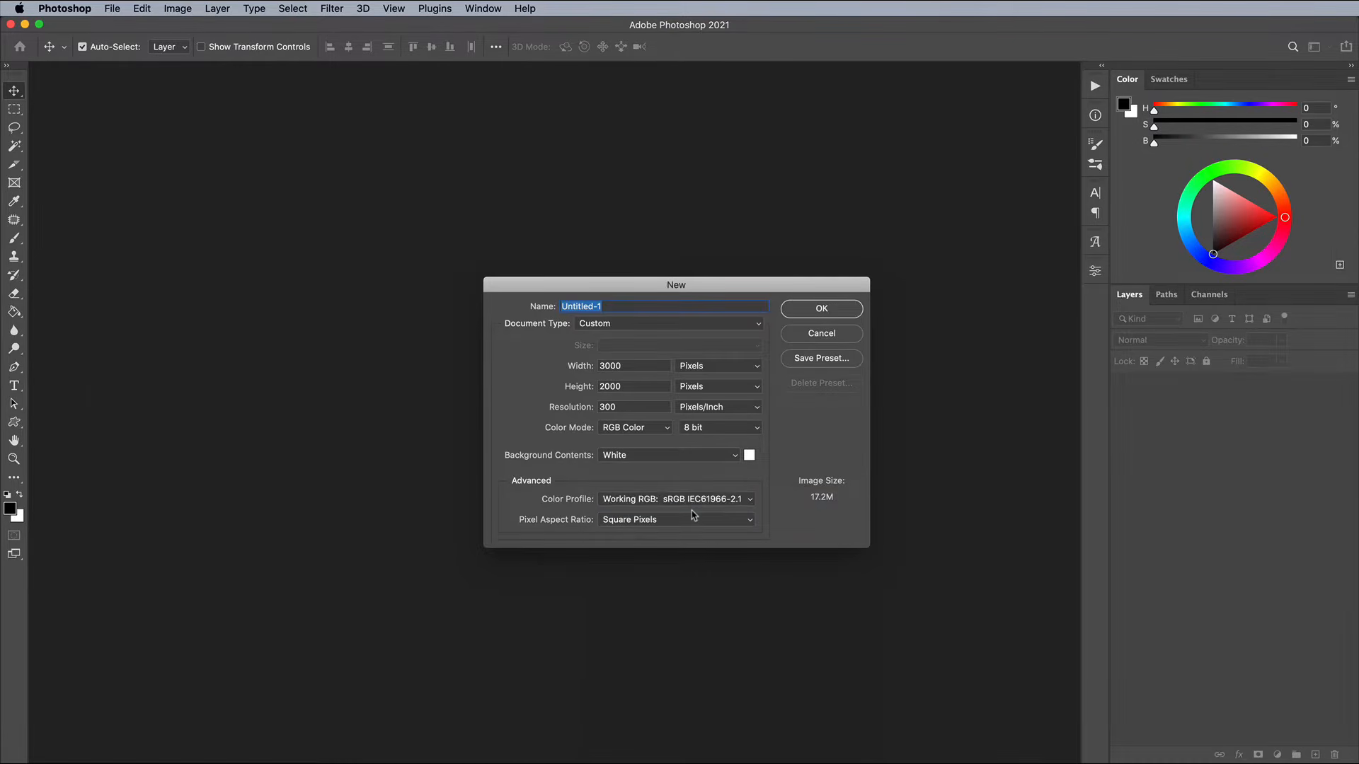
{"action": "left_click", "coordinate": [787, 311]}
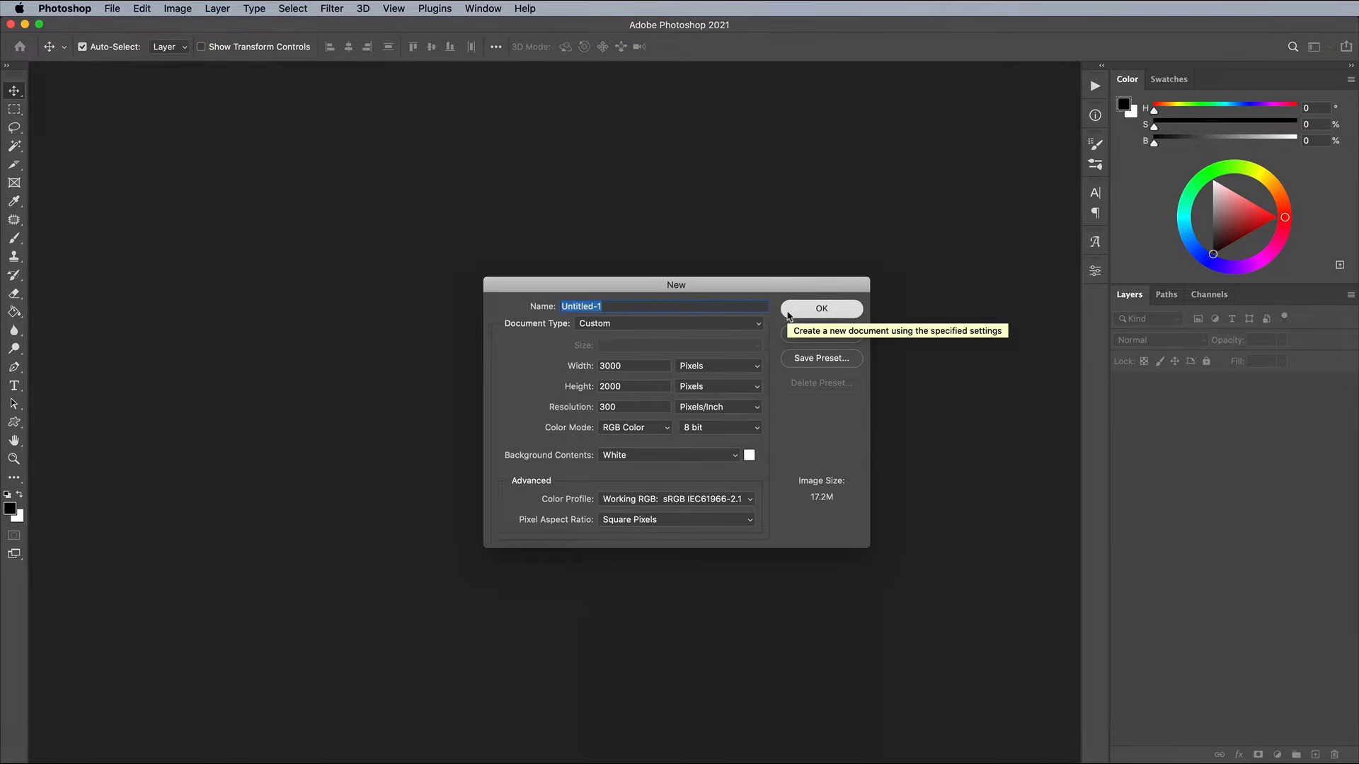
{"action": "key", "text": "super+1"}
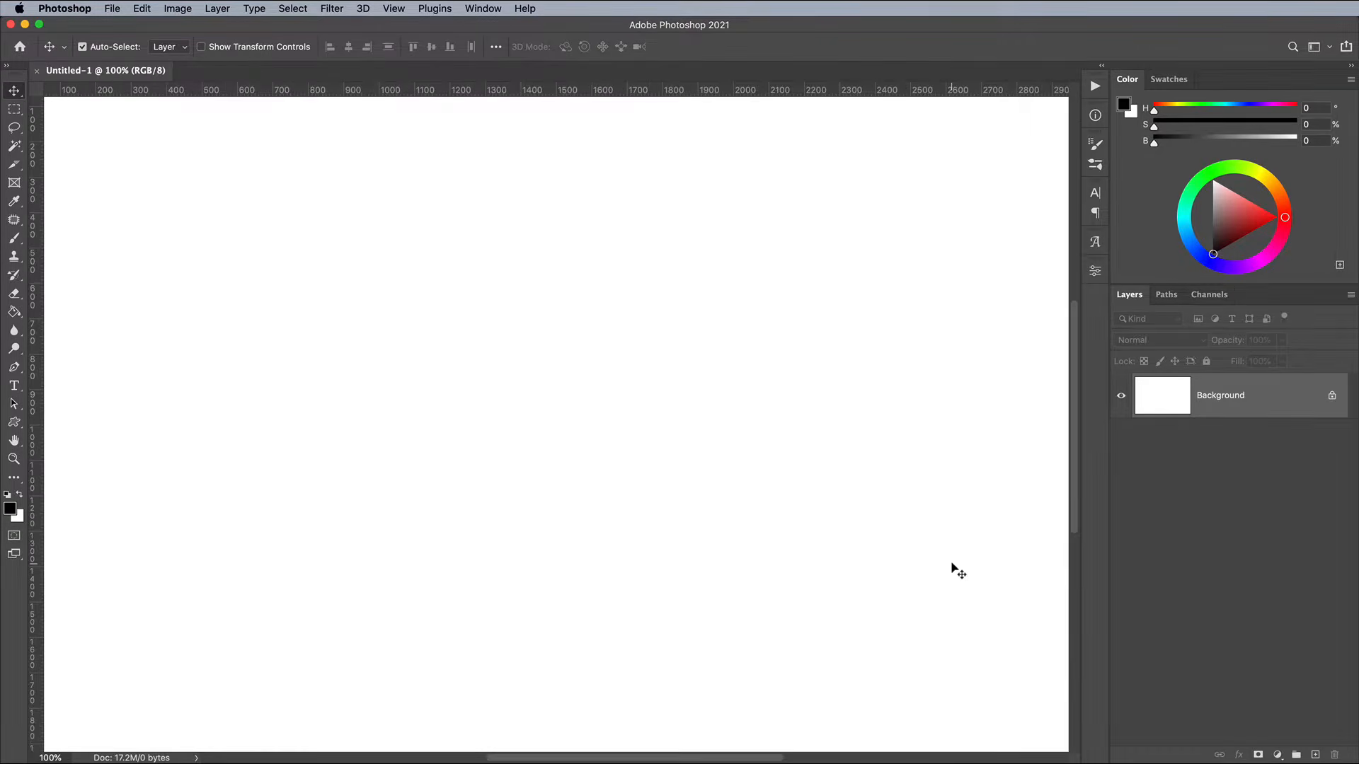
Add the text "It's" in the upper part of the canvas, set in Marttabuck Standard
{"action": "left_click", "coordinate": [15, 386]}
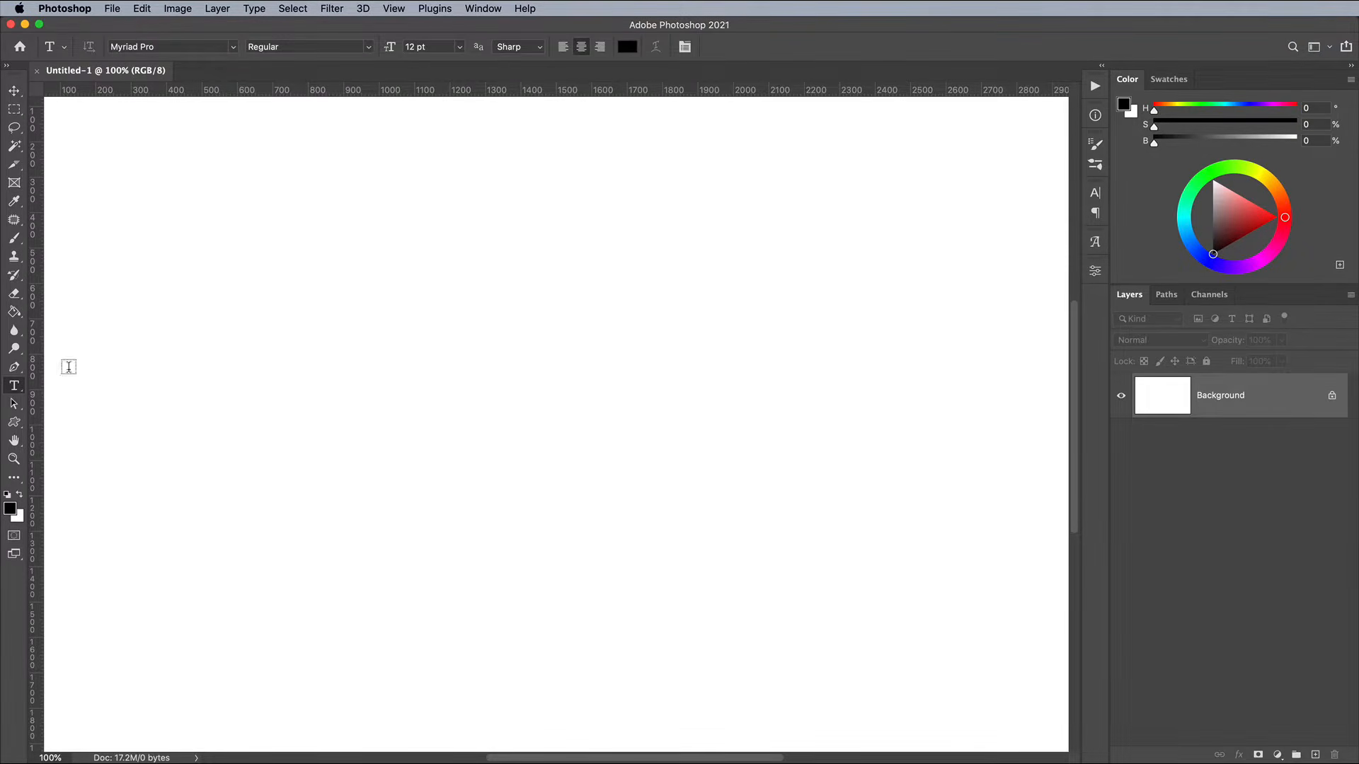
{"action": "left_click", "coordinate": [470, 275]}
{"action": "type", "text": "It's"}
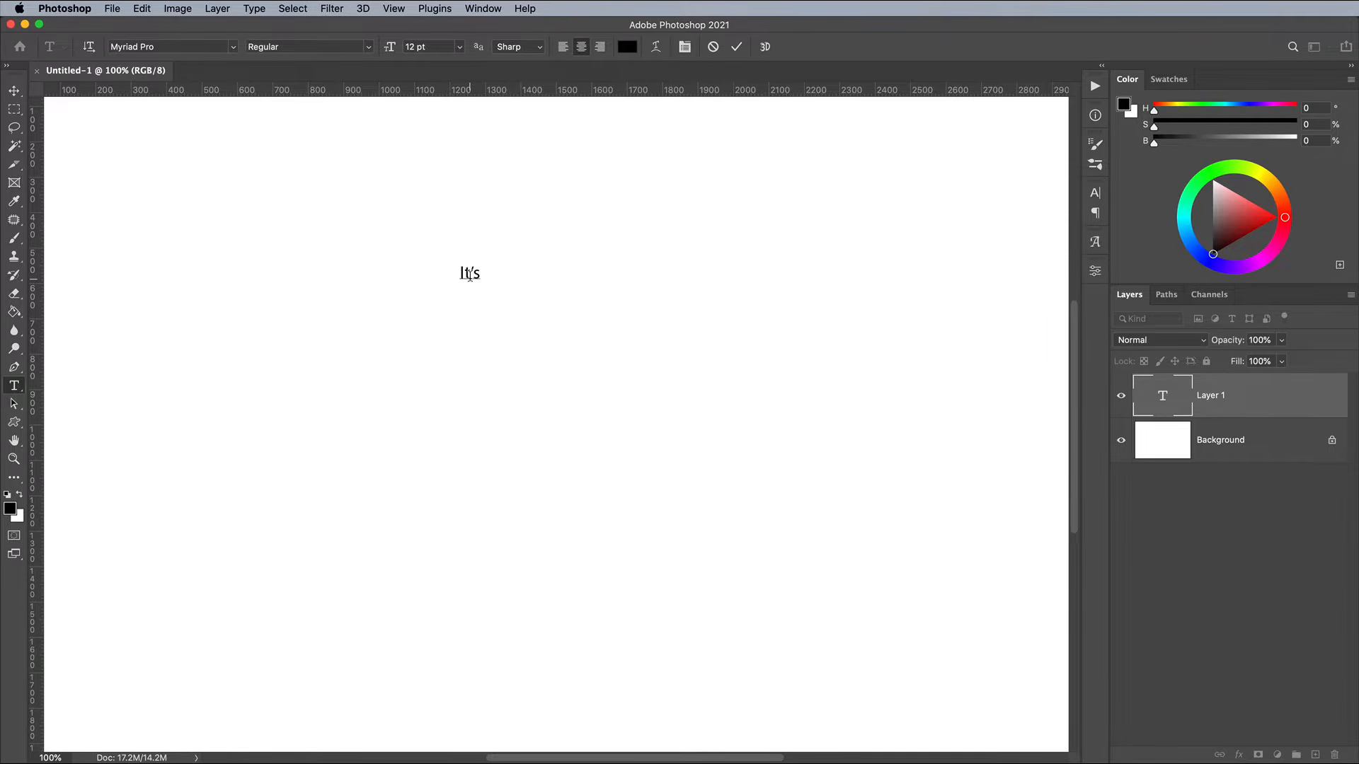
{"action": "key", "text": "super+a"}
{"action": "left_click", "coordinate": [182, 46]}
{"action": "type", "text": "Mart"}
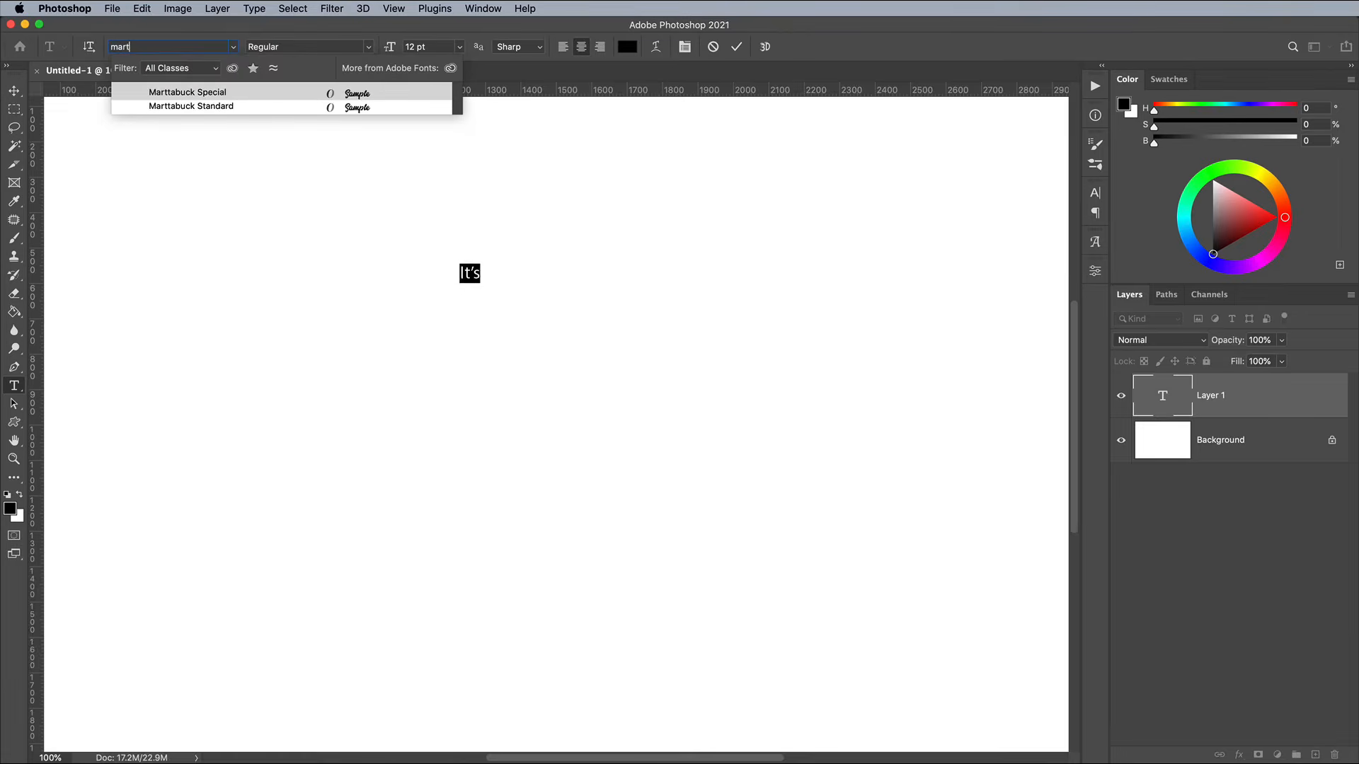
{"action": "left_click", "coordinate": [215, 108]}
{"action": "left_click", "coordinate": [13, 91]}
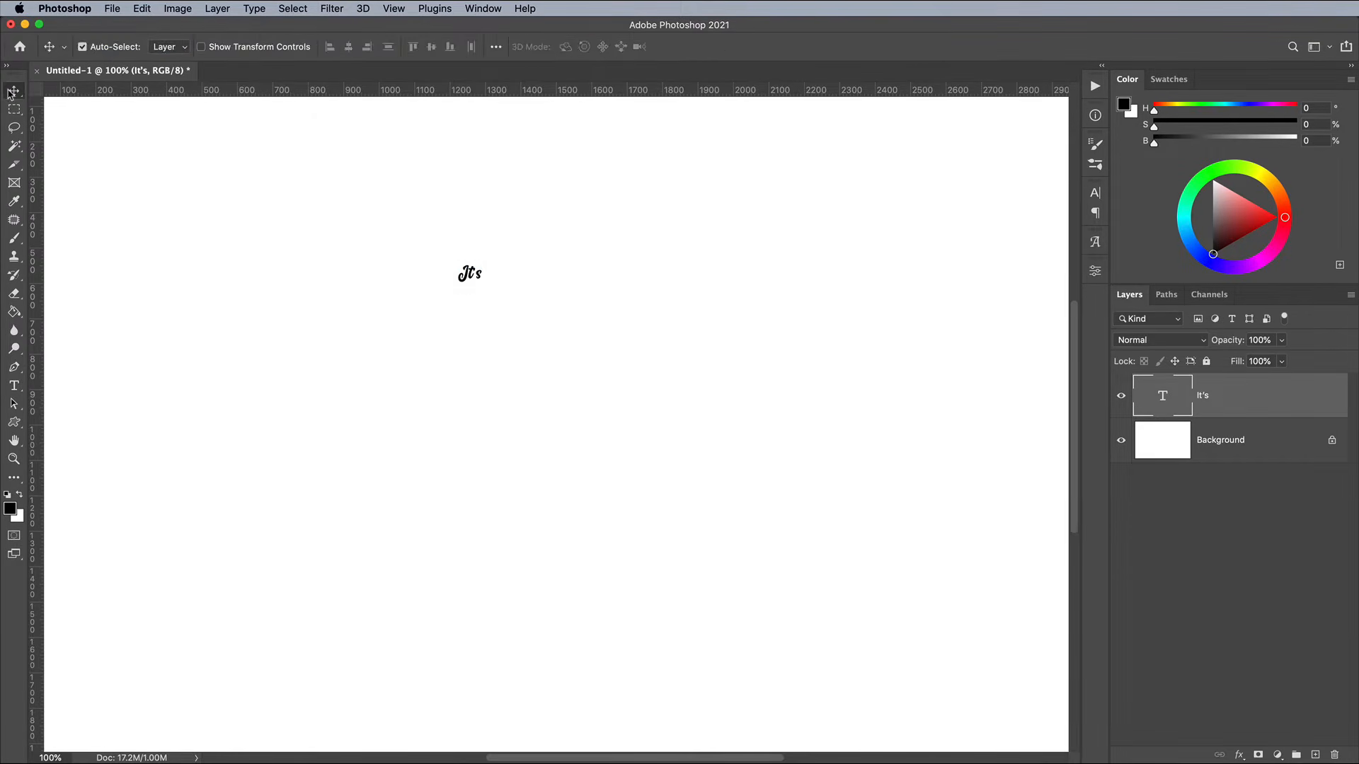
Scale the "It's" text up to about 1050% and place it near the canvas's upper centre
{"action": "key", "text": "super+t"}
{"action": "left_click_drag", "start_coordinate": [483, 297], "coordinate": [624, 414]}
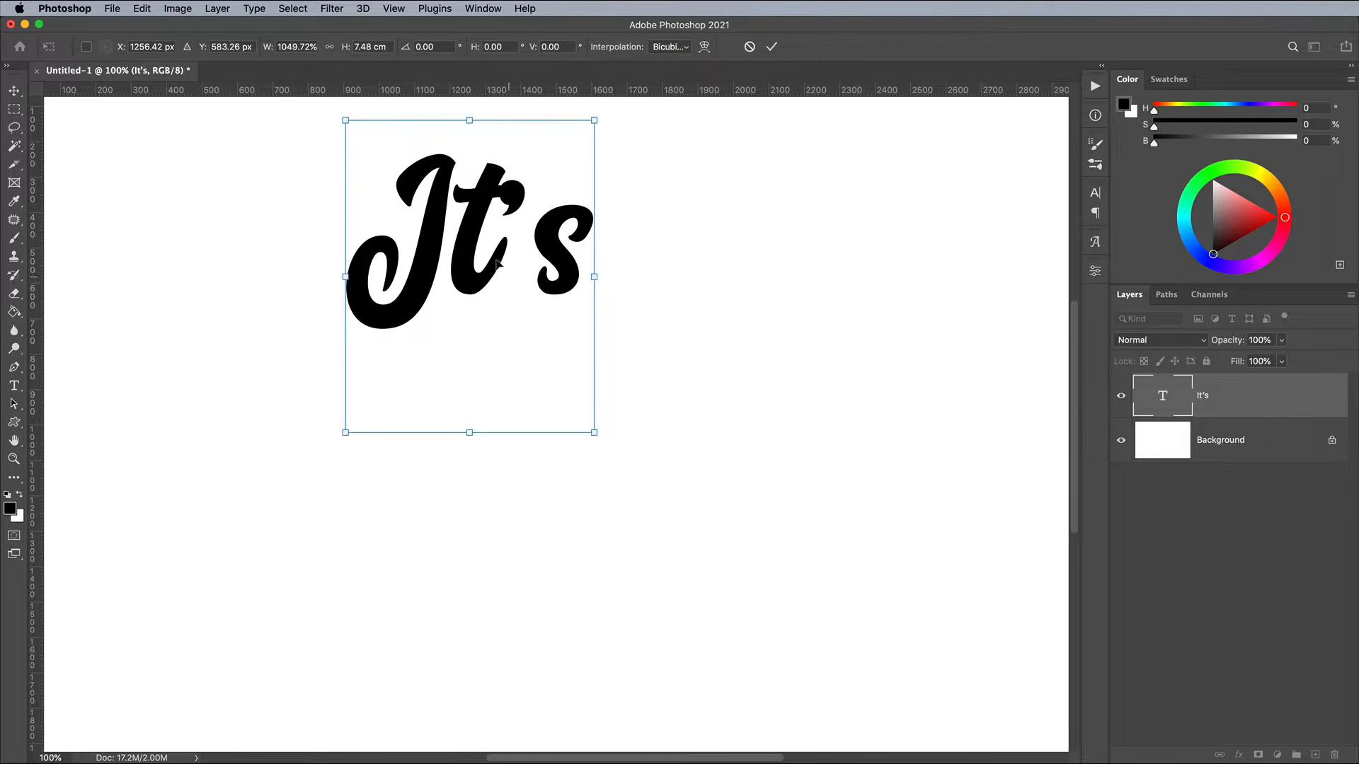
{"action": "left_click_drag", "start_coordinate": [483, 245], "coordinate": [541, 250]}
{"action": "key", "text": "Return"}
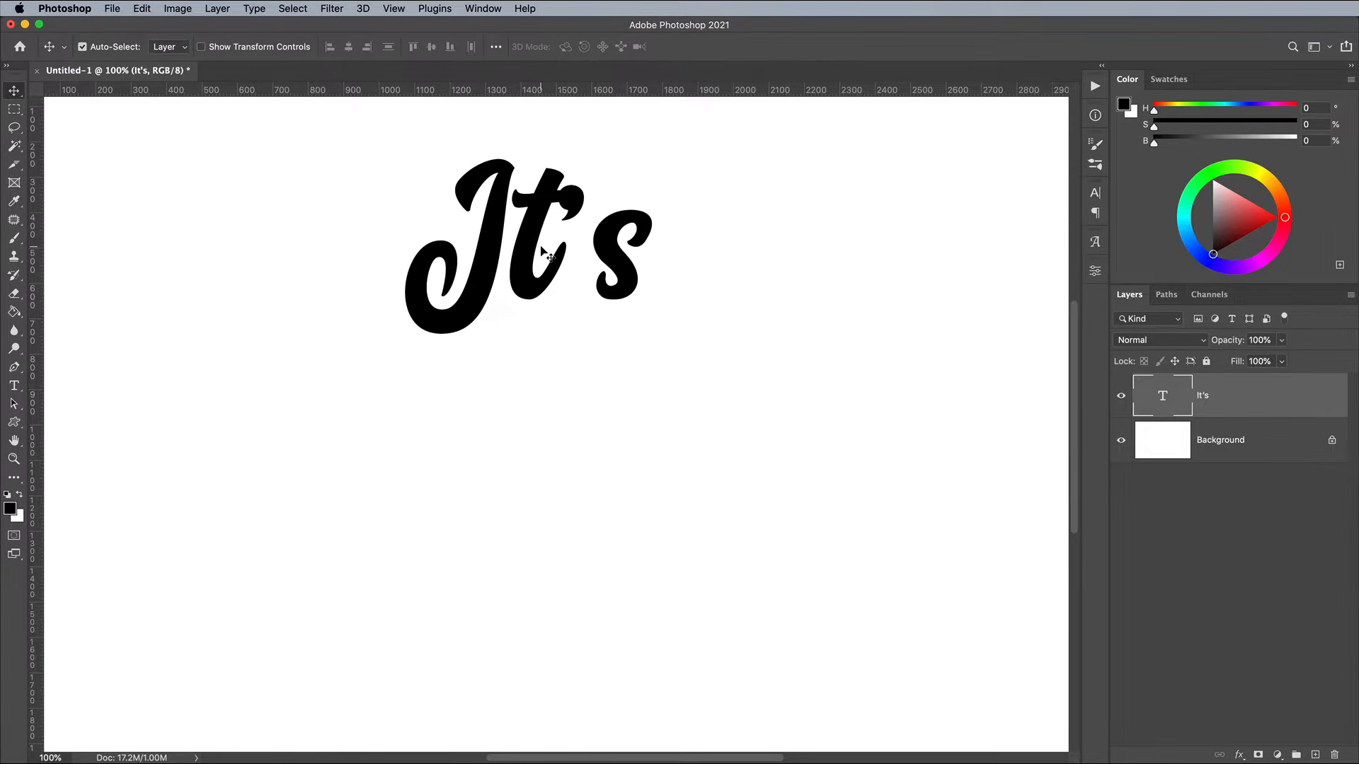
Kern "It's" by widening the gap before the apostrophe and tightening the gap between the apostrophe and the s
{"action": "key", "text": "t"}
{"action": "left_click", "coordinate": [559, 214]}
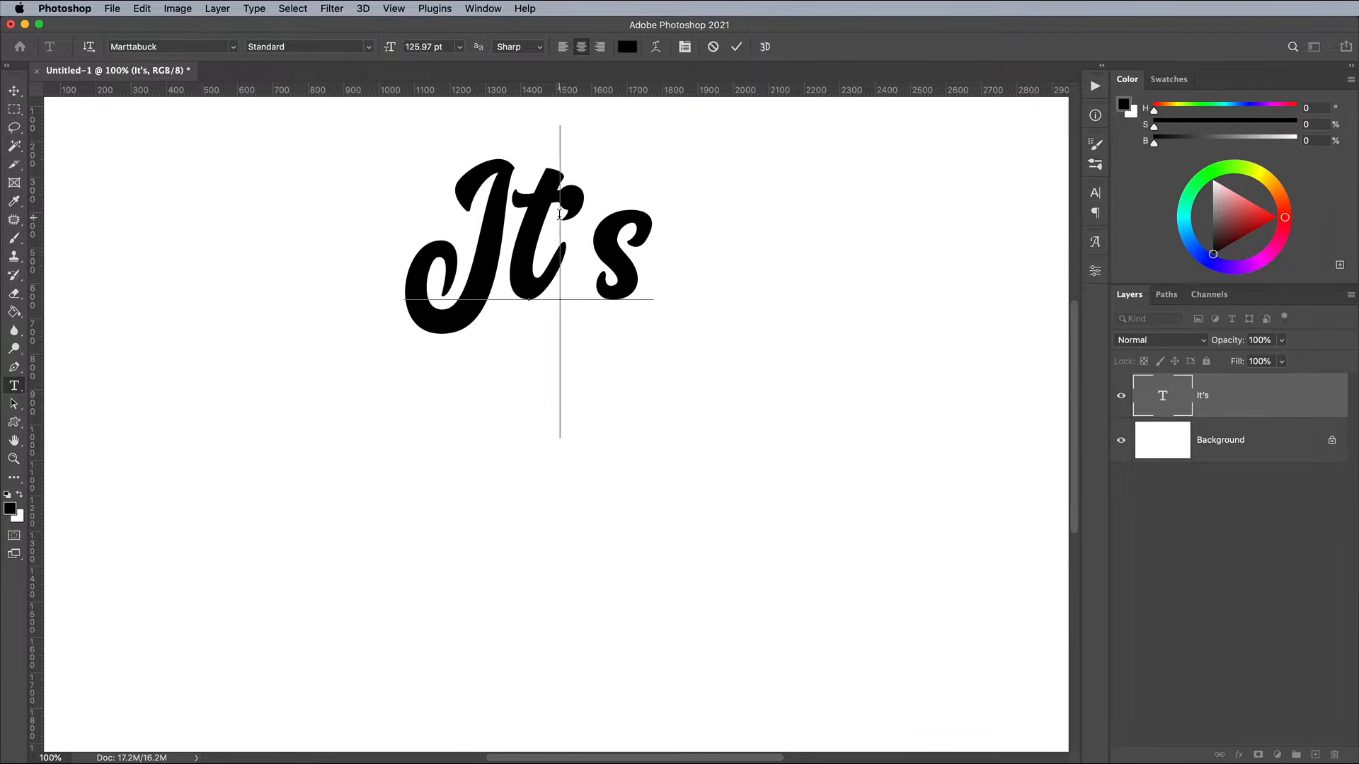
{"action": "key", "text": "alt+Right"}
{"action": "key", "text": "alt+Right"}
{"action": "key", "text": "alt+Right"}
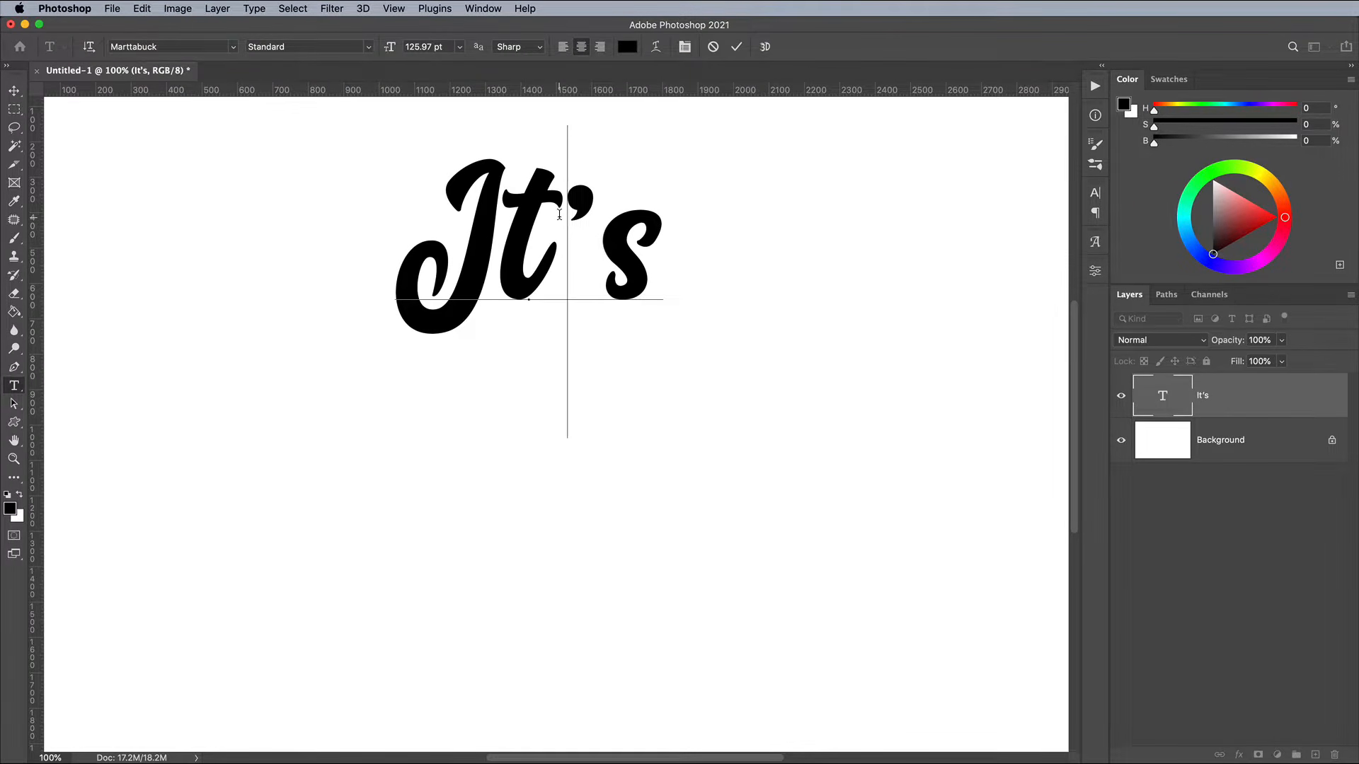
{"action": "key", "text": "Right"}
{"action": "key", "text": "alt+Left"}
{"action": "key", "text": "alt+Left"}
{"action": "key", "text": "alt+Left"}
{"action": "key", "text": "alt+Left"}
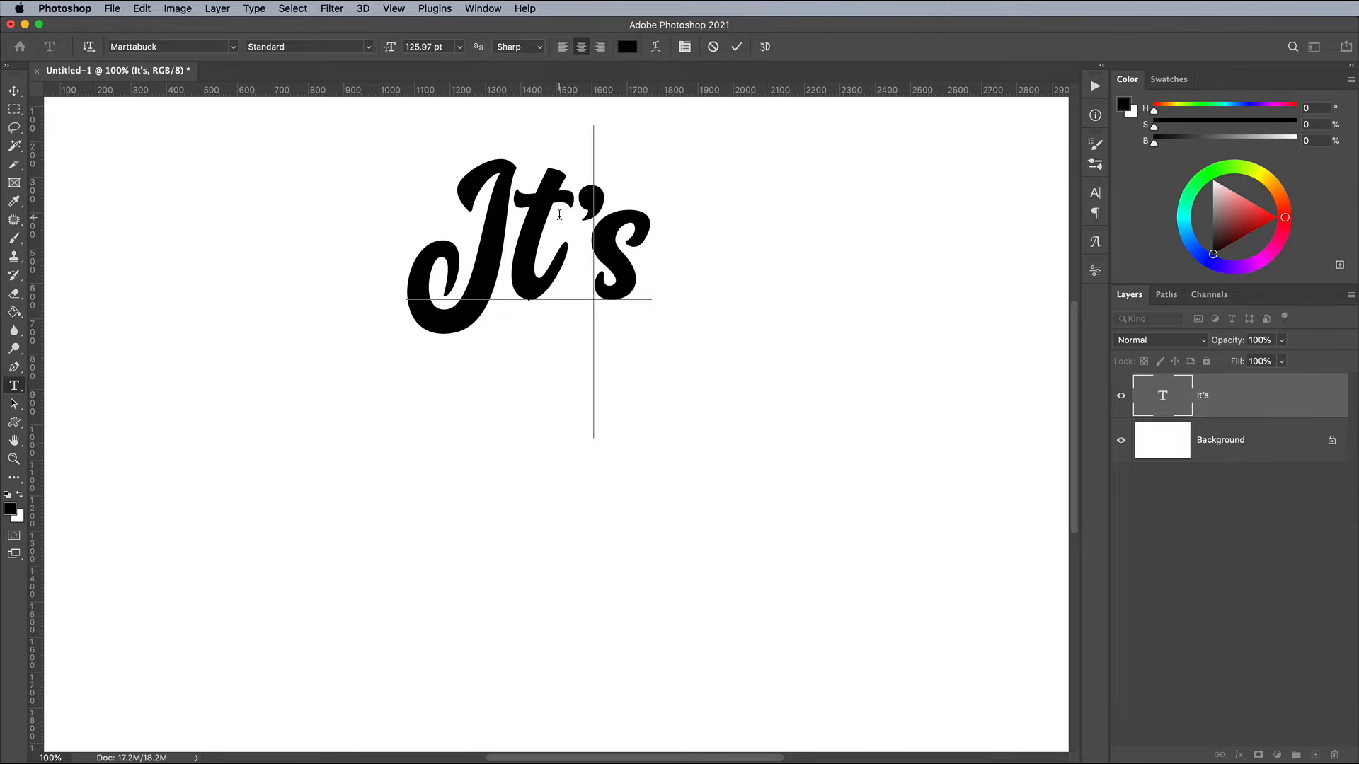
{"action": "left_click", "coordinate": [13, 90]}
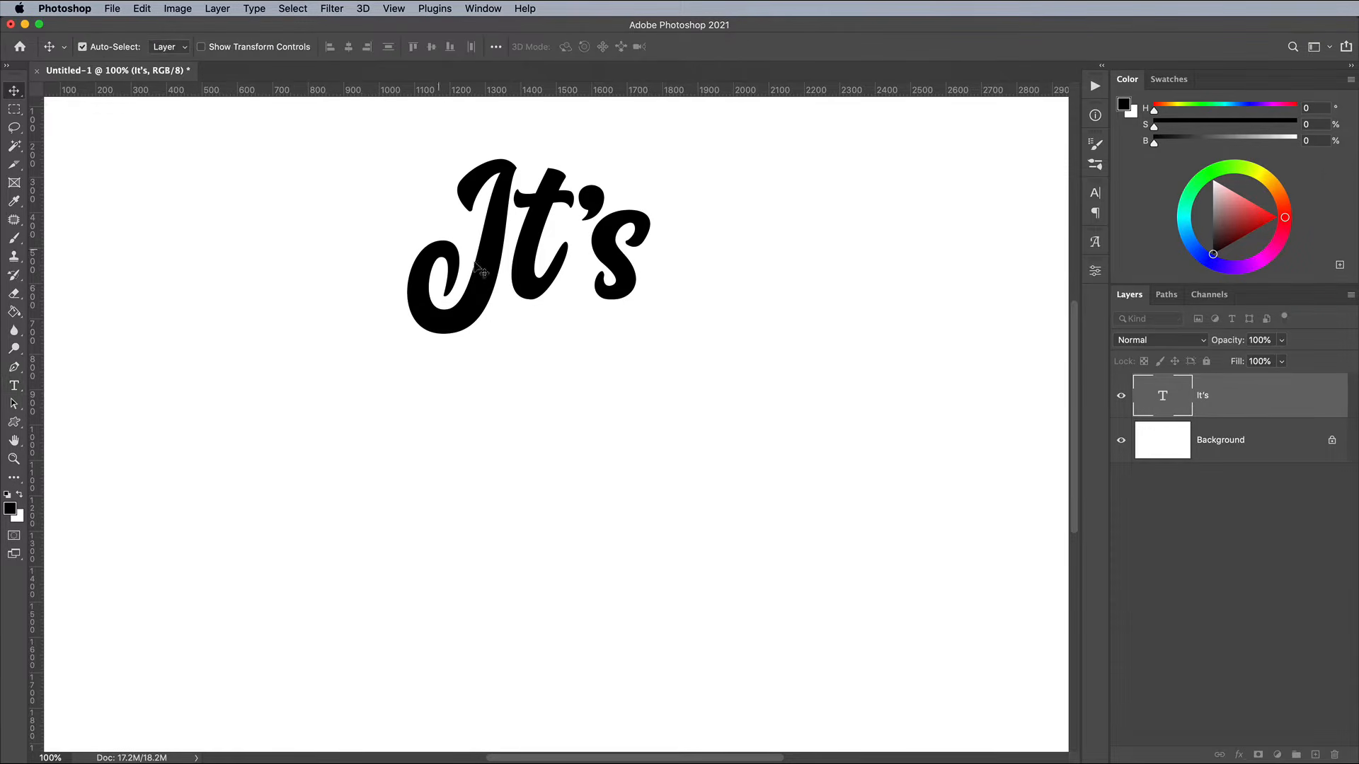
Duplicate "It's" below the original, replace the copy's text with "GRIME" and set it in Proxima Nova Condensed Black
{"action": "left_click_drag", "start_coordinate": [498, 270], "coordinate": [497, 489]}
{"action": "double_click", "coordinate": [497, 481]}
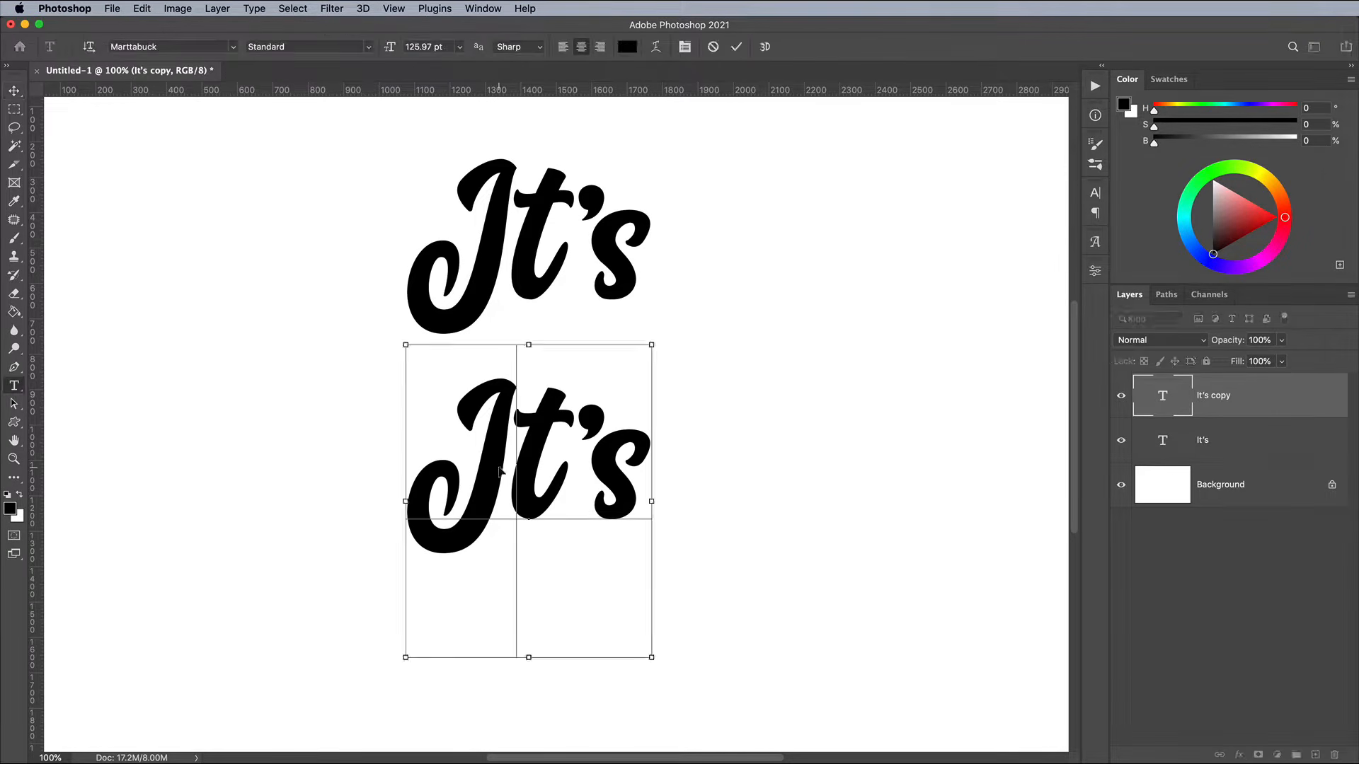
{"action": "key", "text": "super+a"}
{"action": "type", "text": "GRJME"}
{"action": "key", "text": "super+a"}
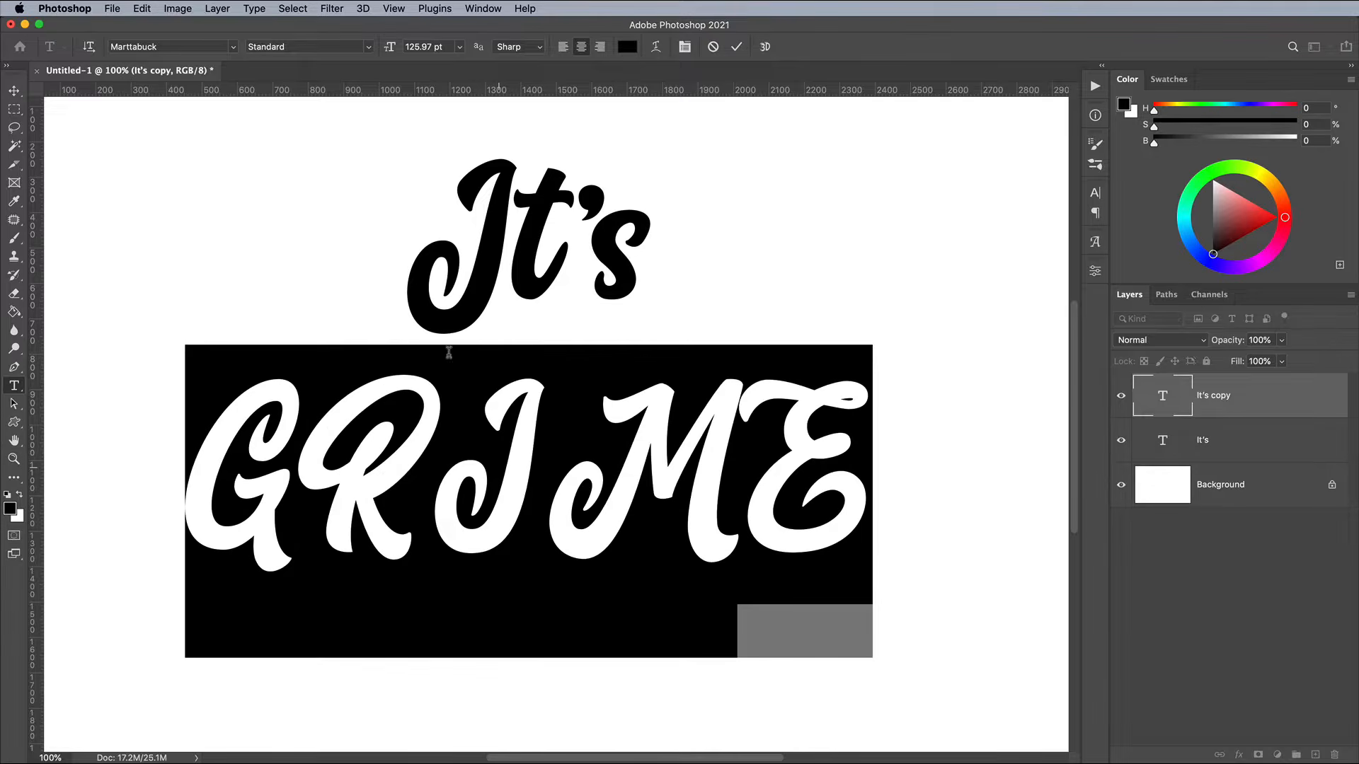
{"action": "left_click", "coordinate": [191, 46]}
{"action": "type", "text": "proxima"}
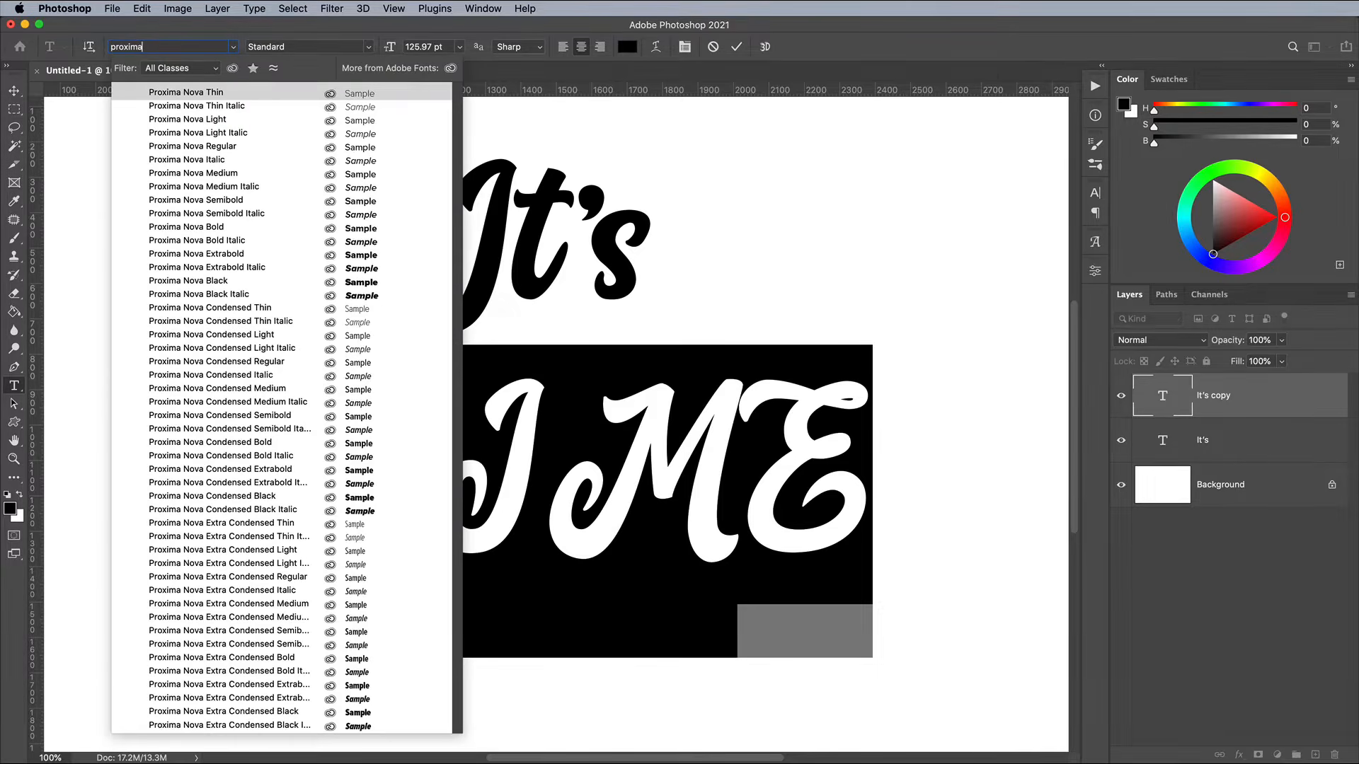
{"action": "left_click", "coordinate": [241, 495]}
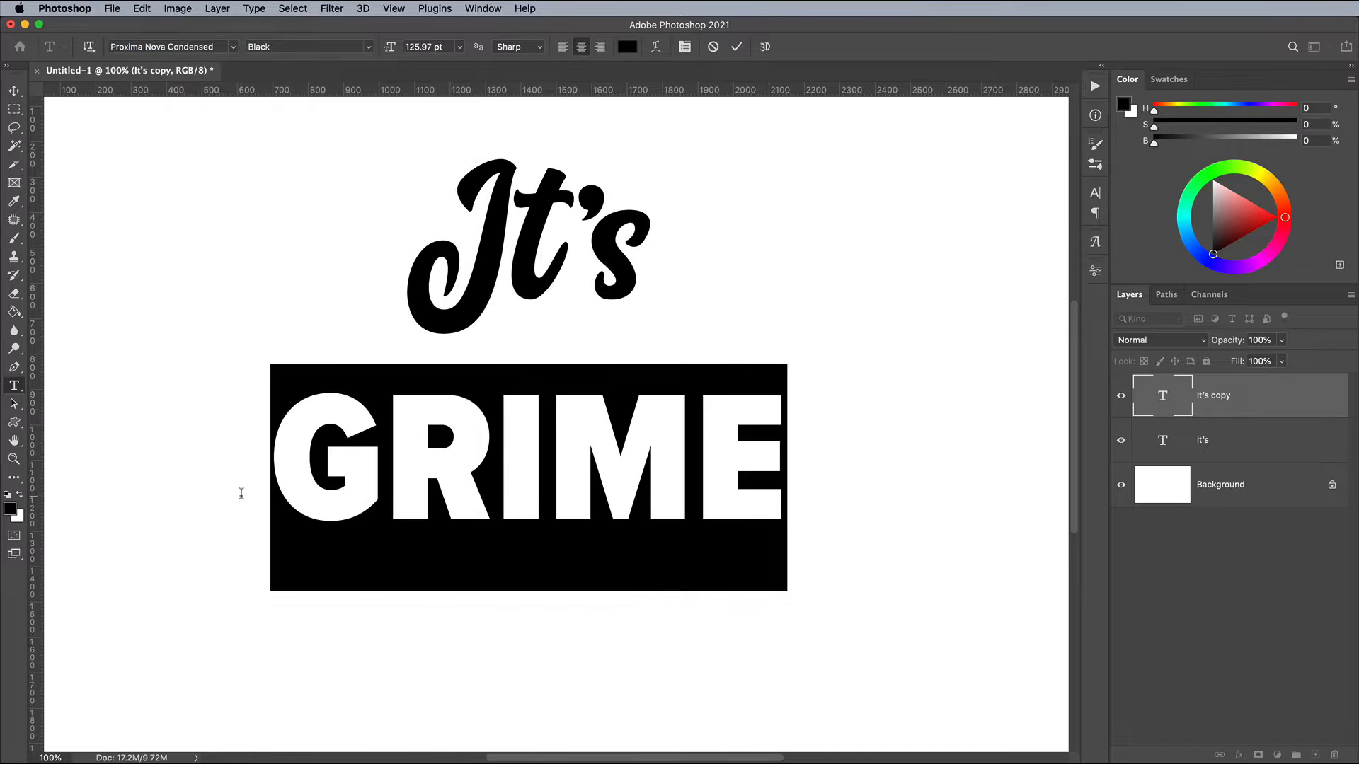
Enlarge the "GRIME" text to about 124% and position it directly beneath "It's"
{"action": "key", "text": "super+t"}
{"action": "left_click_drag", "start_coordinate": [270, 365], "coordinate": [218, 324]}
{"action": "left_click_drag", "start_coordinate": [491, 476], "coordinate": [447, 419]}
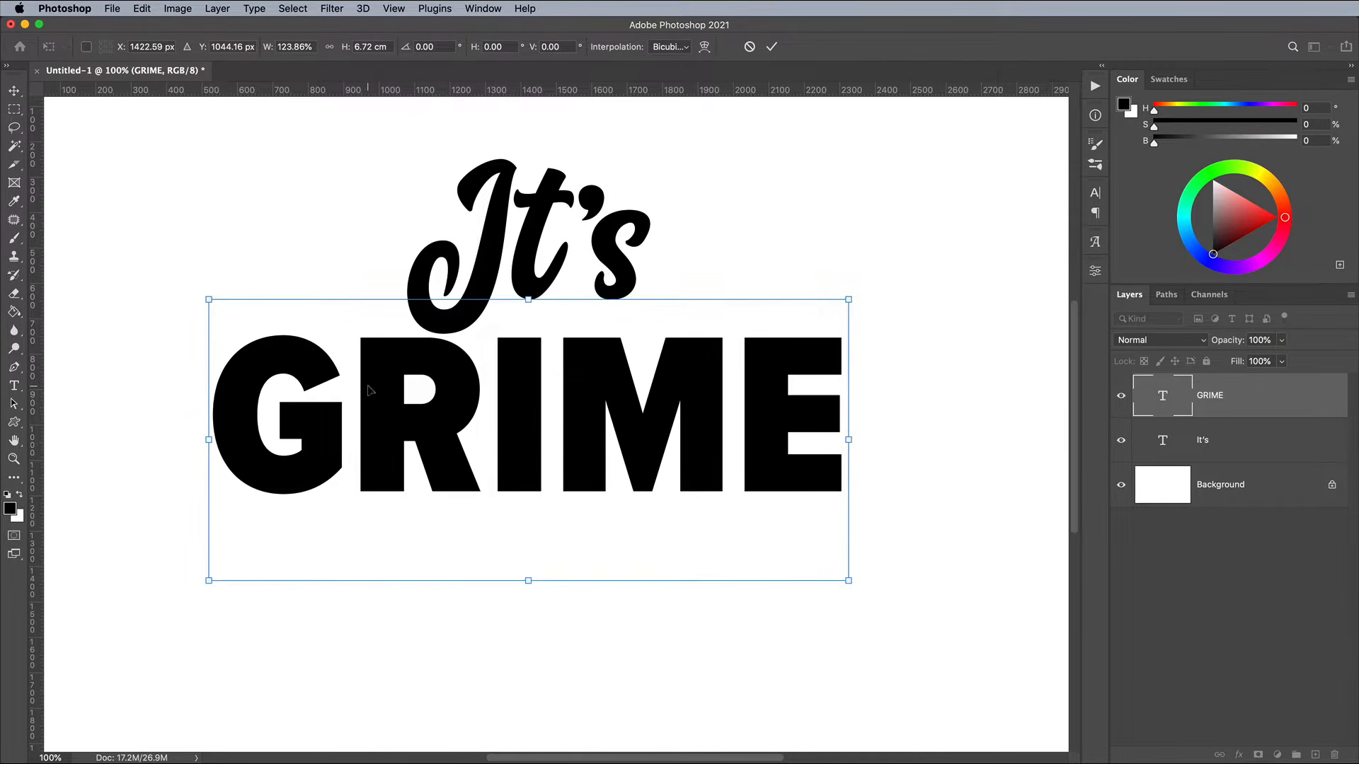
{"action": "left_click_drag", "start_coordinate": [368, 386], "coordinate": [357, 386]}
{"action": "key", "text": "Return"}
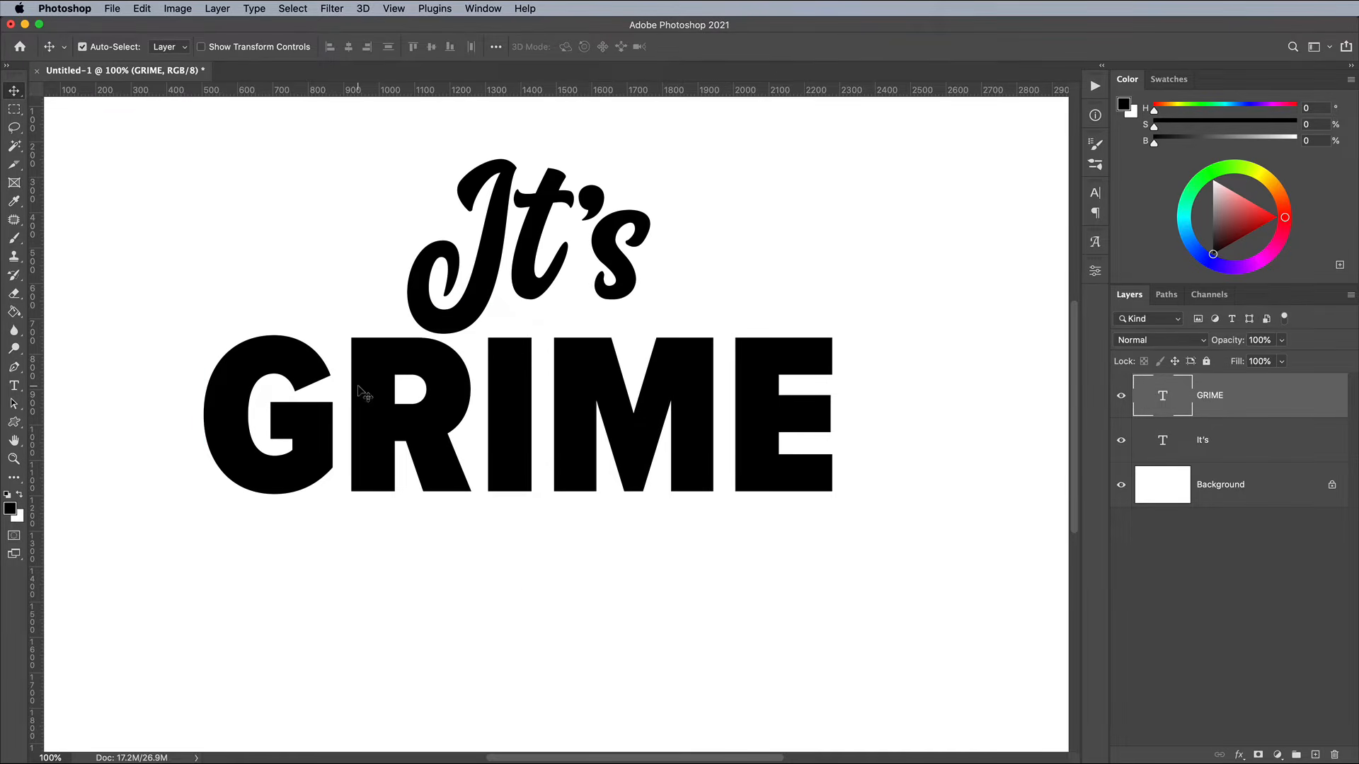
Duplicate "GRIME" below itself, replace the copy's text with "TIME" and set it in Proxima Nova Black
{"action": "left_click_drag", "start_coordinate": [476, 439], "coordinate": [522, 607]}
{"action": "double_click", "coordinate": [511, 602]}
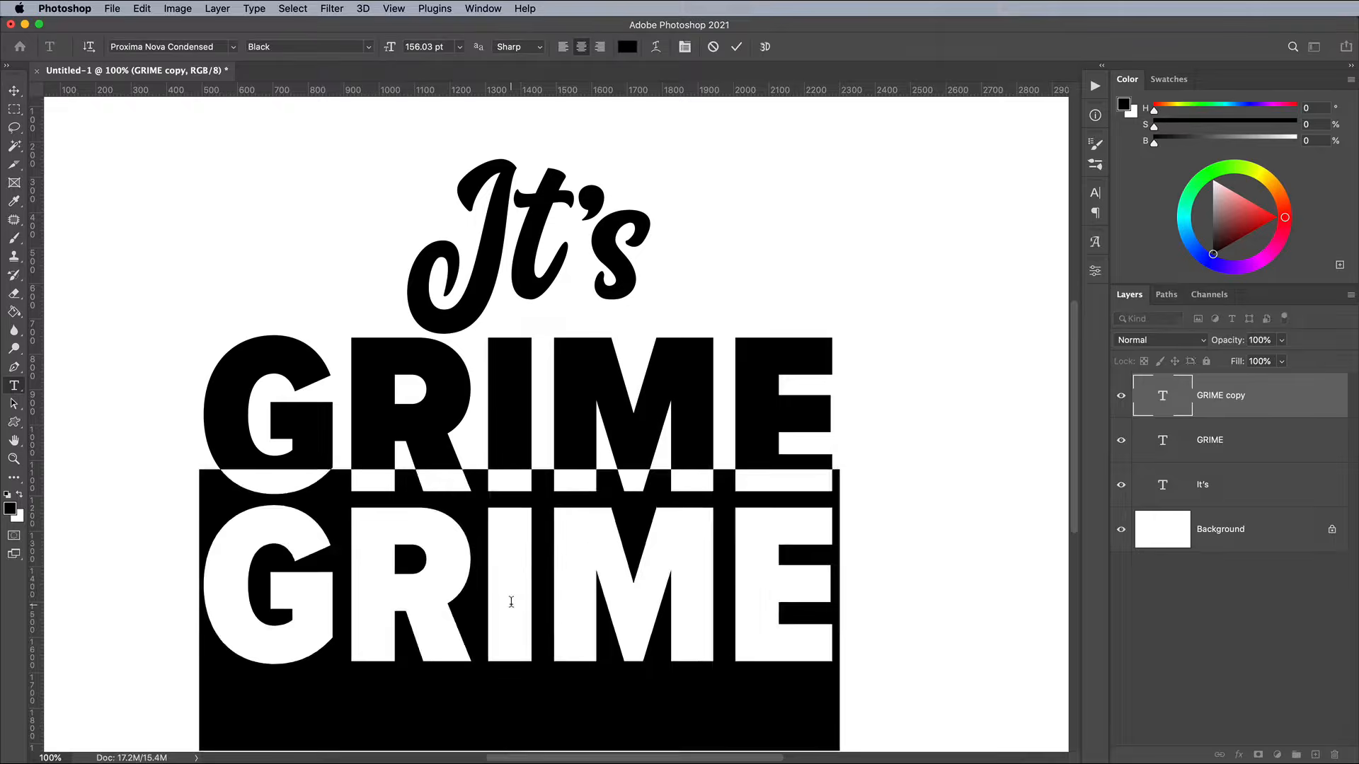
{"action": "type", "text": "TIME"}
{"action": "key", "text": "super+a"}
{"action": "left_click", "coordinate": [169, 46]}
{"action": "type", "text": "pr"}
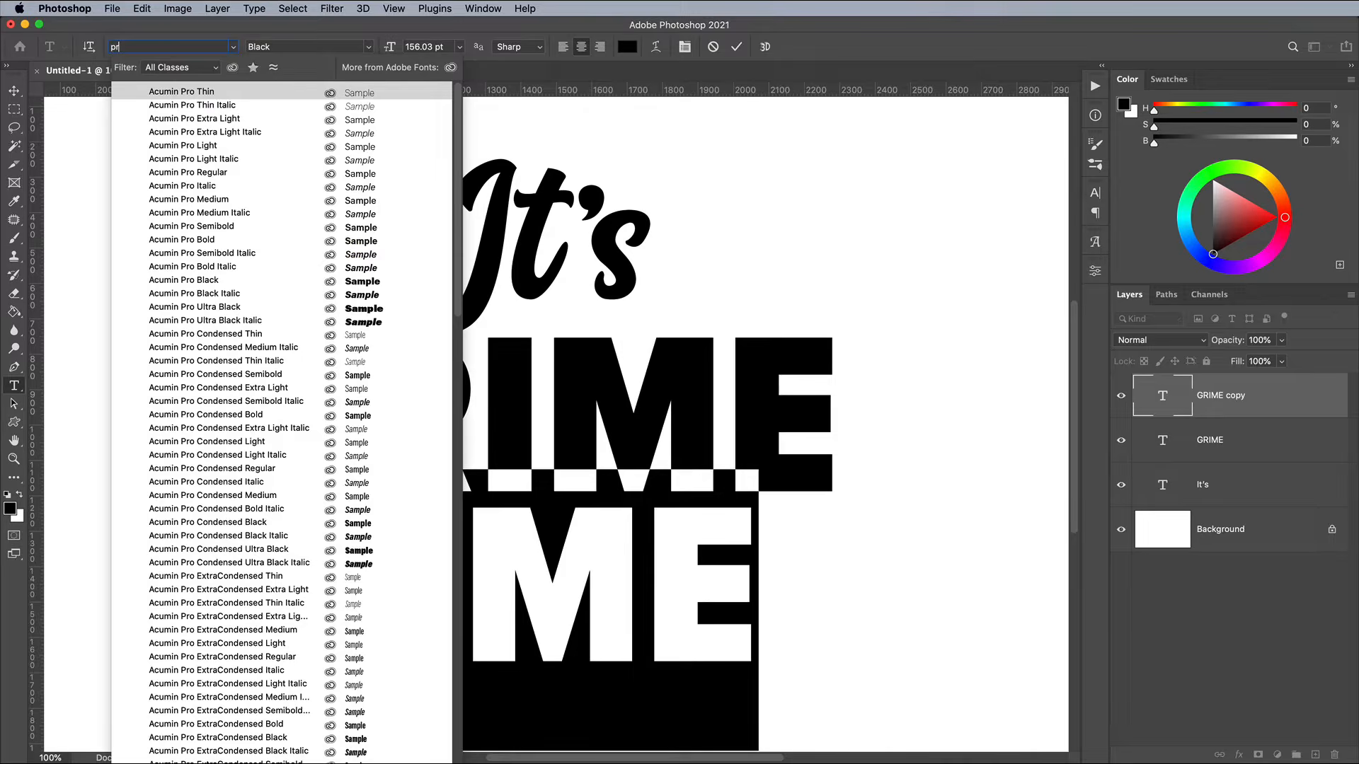
{"action": "type", "text": "oxima Nova"}
{"action": "left_click", "coordinate": [221, 280]}
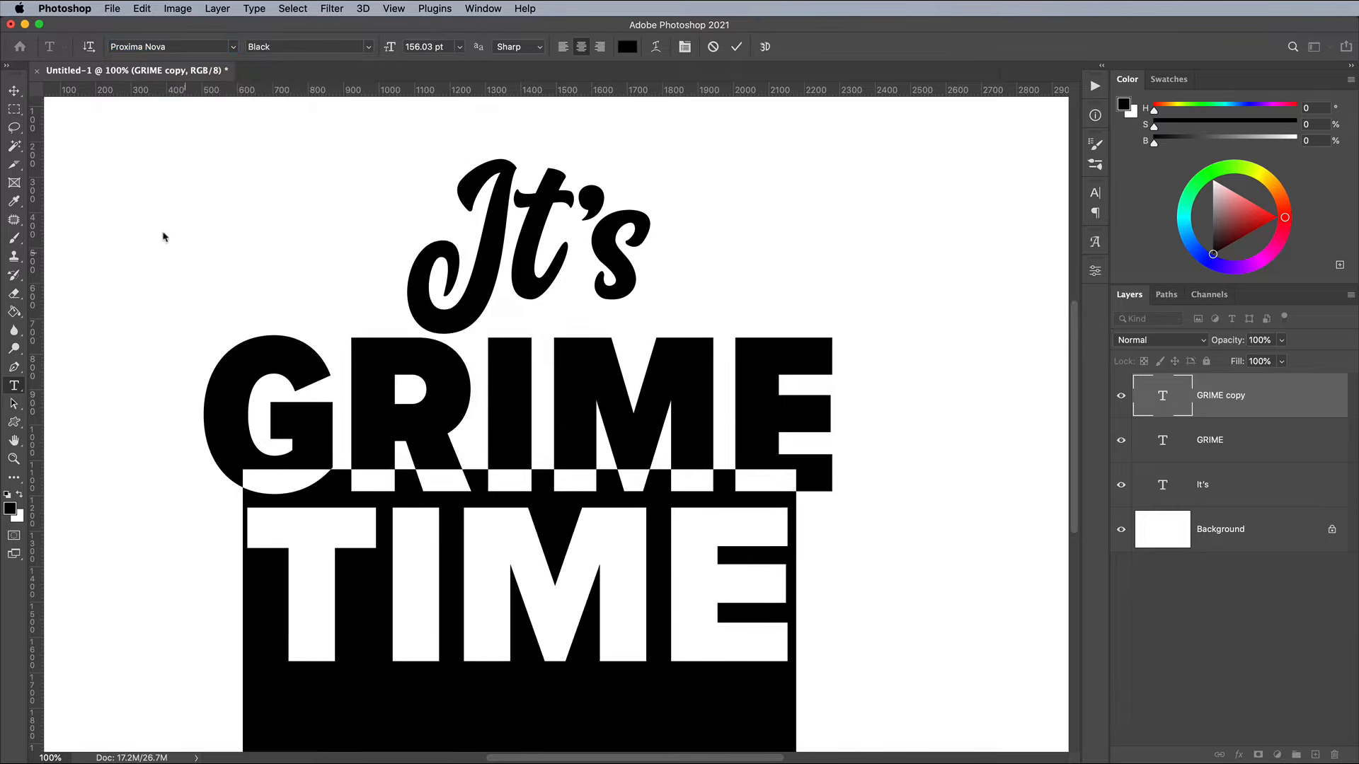
Scale "TIME" up to match the width of "GRIME" and nudge it down to leave a small gap between the words
{"action": "left_click", "coordinate": [14, 91]}
{"action": "key", "text": "super+t"}
{"action": "left_click_drag", "start_coordinate": [246, 474], "coordinate": [206, 433]}
{"action": "key", "text": "Return"}
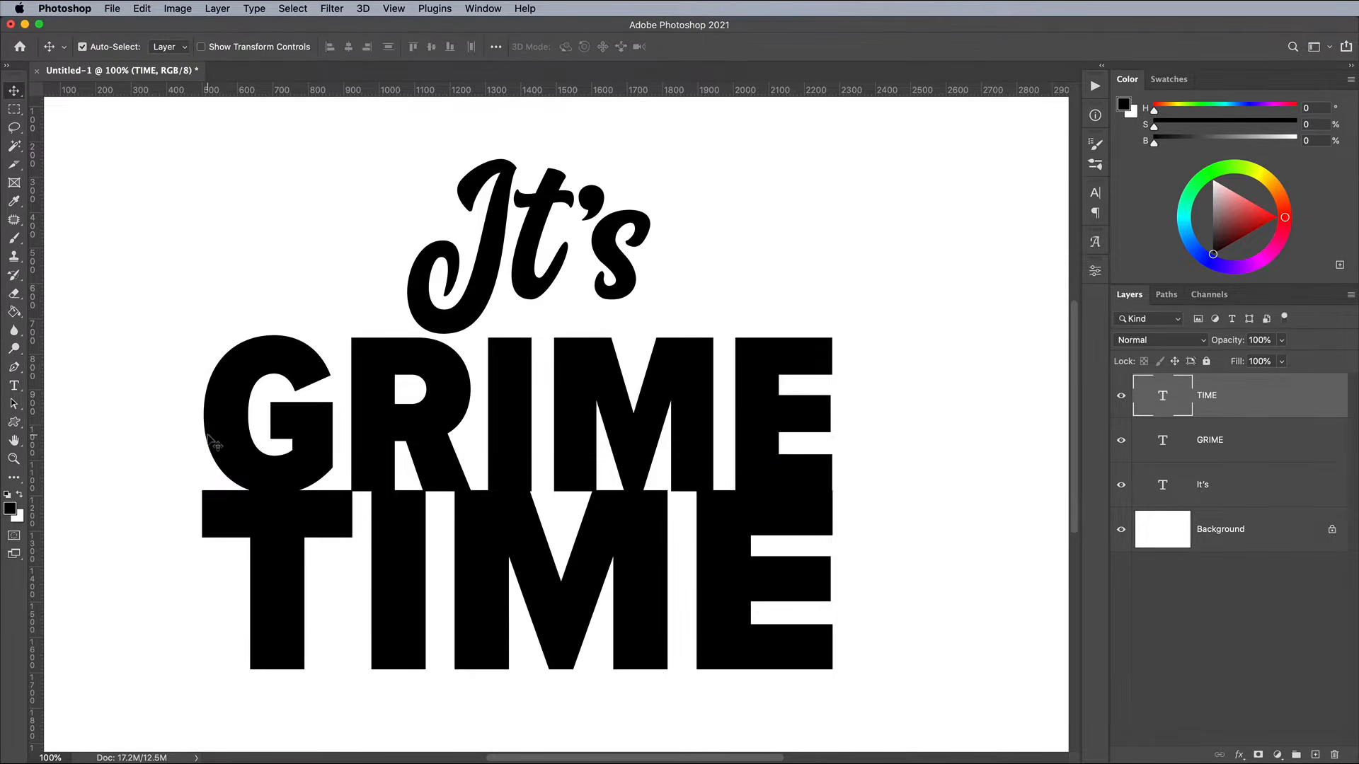
{"action": "key", "text": "shift+Down"}
{"action": "key", "text": "shift+Down"}
{"action": "key", "text": "shift+Down"}
{"action": "key", "text": "shift+Down"}
{"action": "key", "text": "shift+Down"}
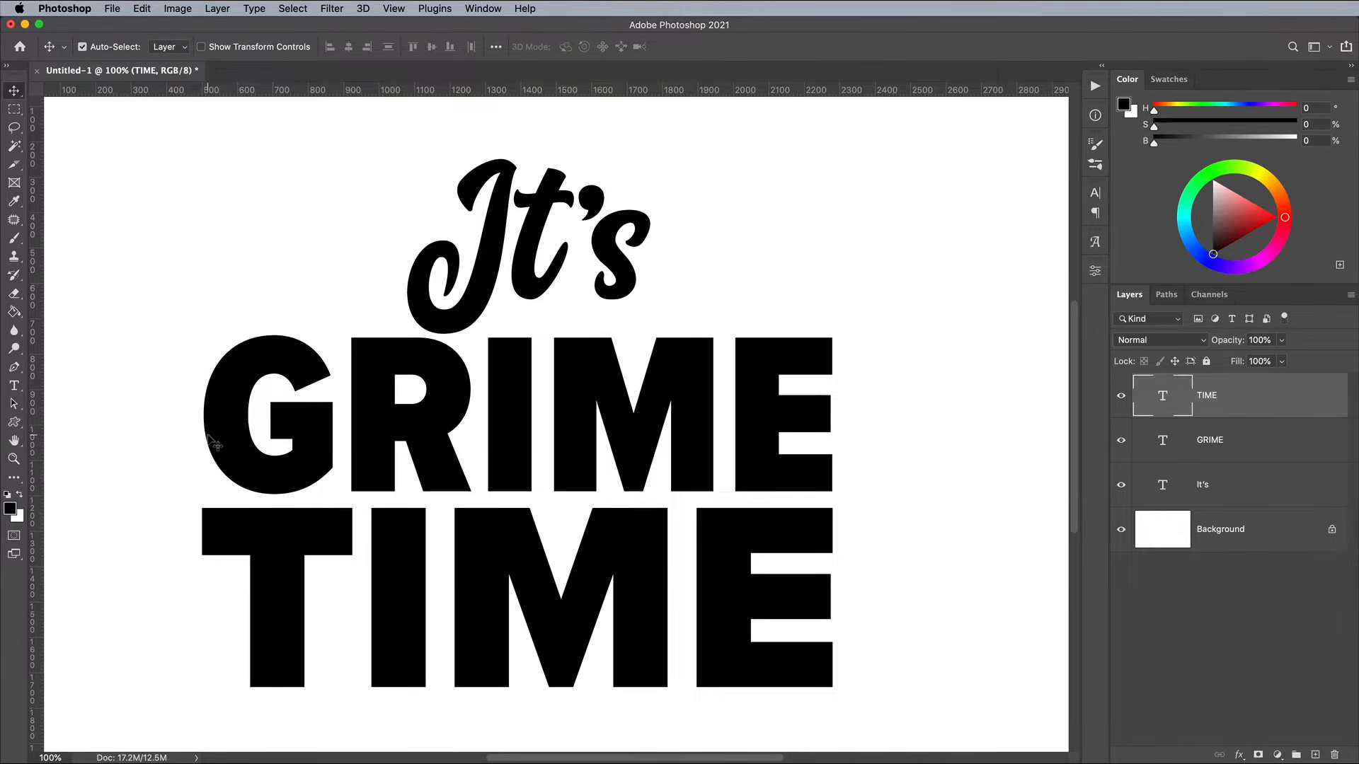
Warp the "TIME" text with the Arc Upper style and a bend of +5%
{"action": "double_click", "coordinate": [373, 538]}
{"action": "left_click", "coordinate": [656, 46]}
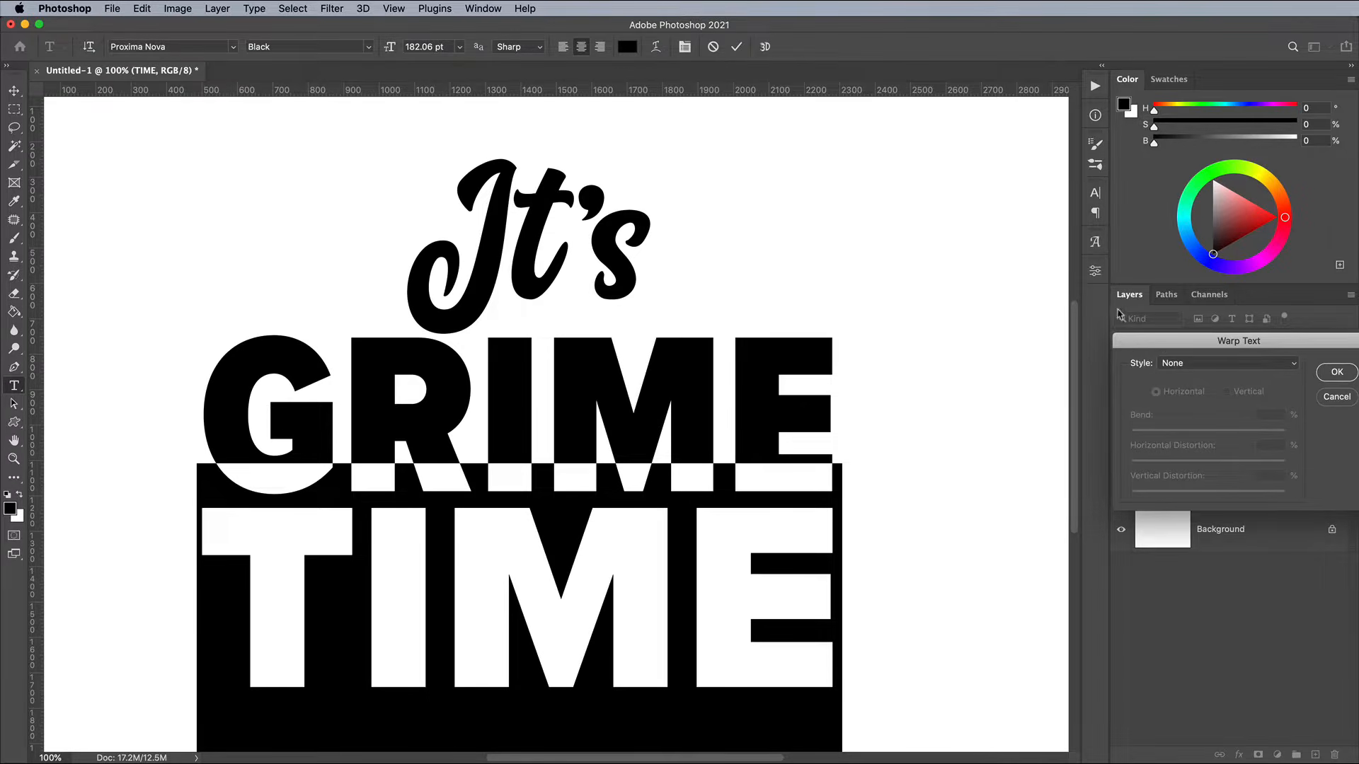
{"action": "left_click_drag", "start_coordinate": [1167, 340], "coordinate": [941, 322]}
{"action": "left_click", "coordinate": [940, 343]}
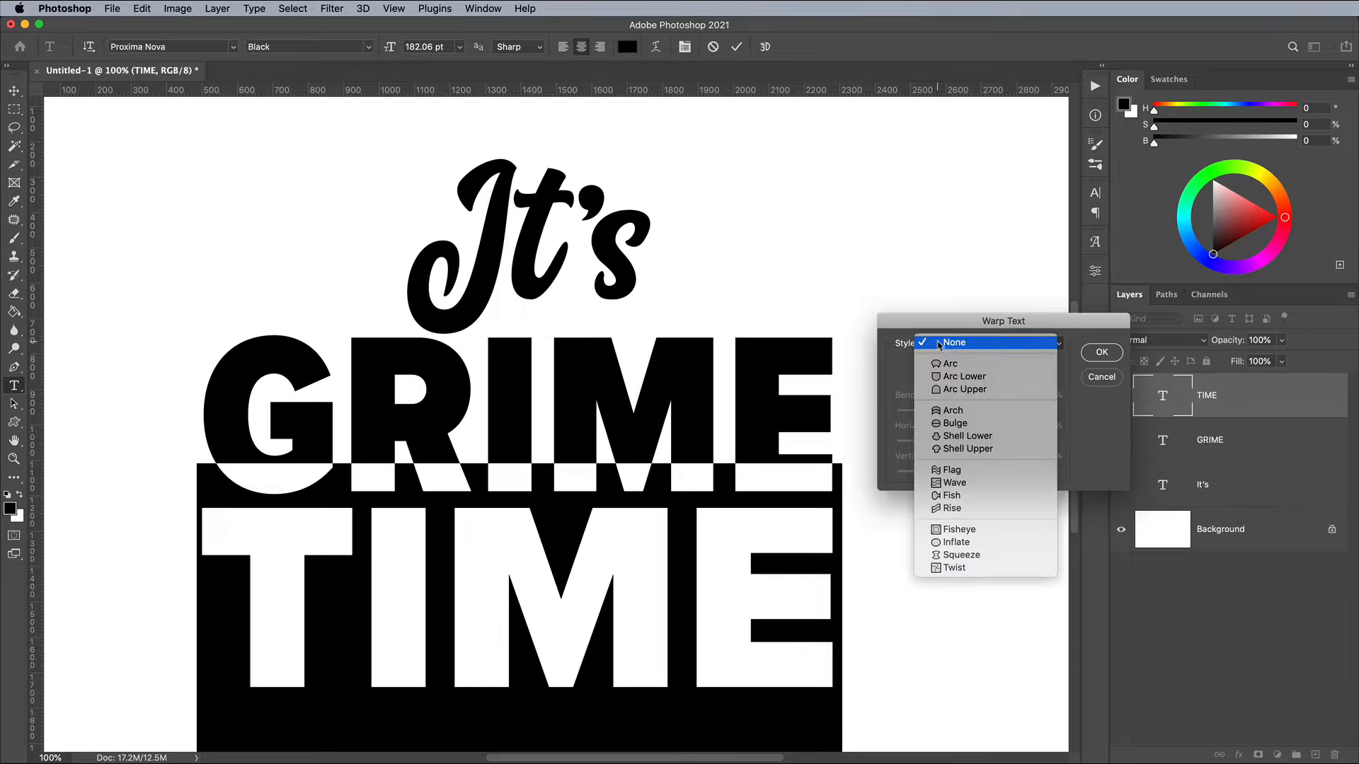
{"action": "left_click", "coordinate": [949, 390]}
{"action": "type", "text": "5"}
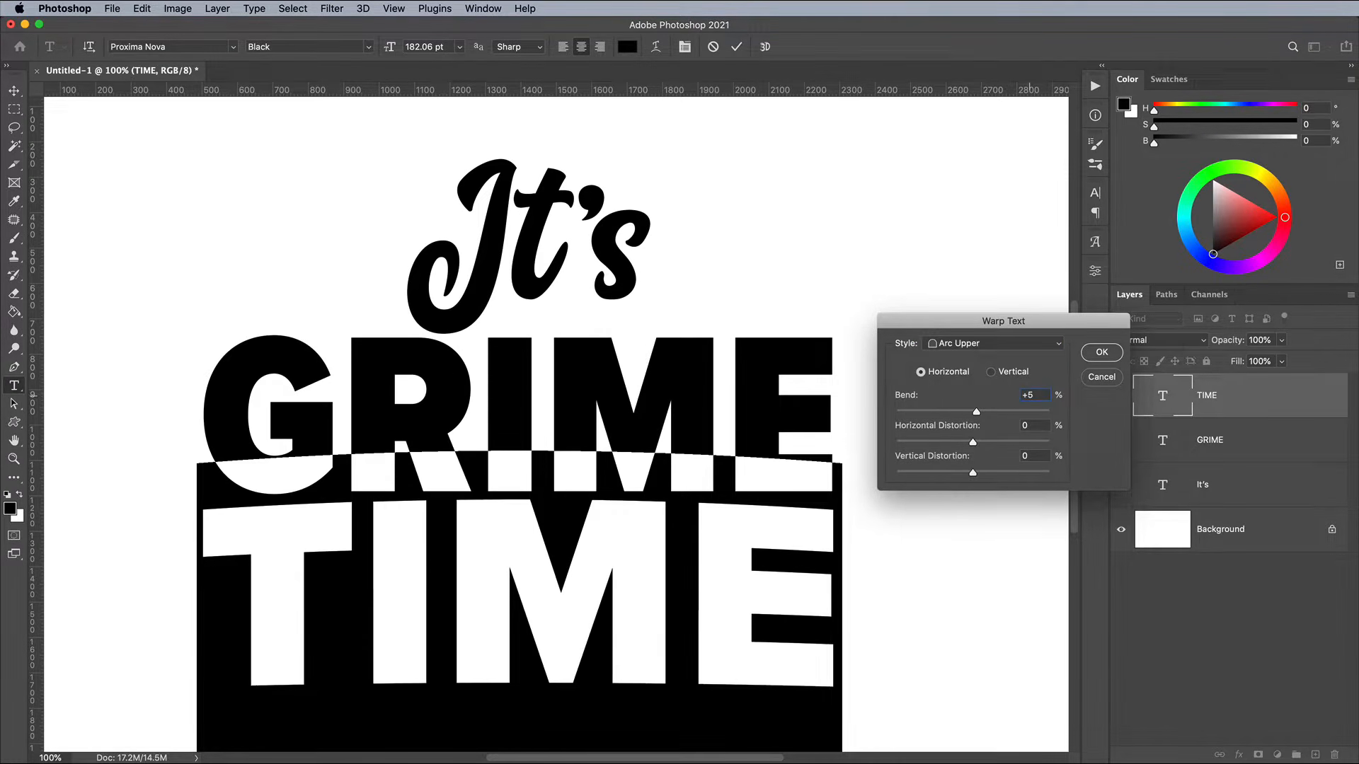
{"action": "left_click", "coordinate": [1103, 352]}
{"action": "left_click", "coordinate": [14, 90]}
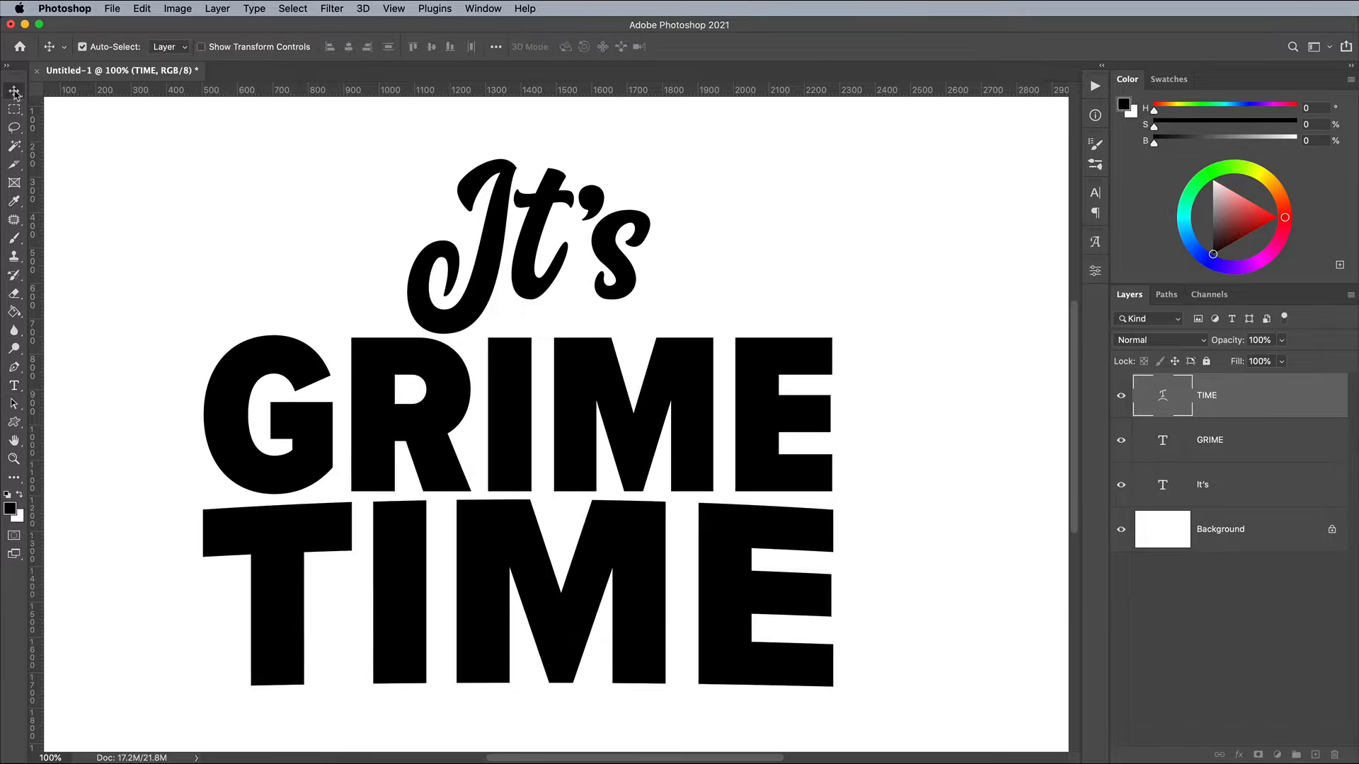
Warp the "GRIME" text with the Arc Lower style and a bend of -5%
{"action": "double_click", "coordinate": [338, 353]}
{"action": "key", "text": "ctrl+a"}
{"action": "left_click", "coordinate": [656, 46]}
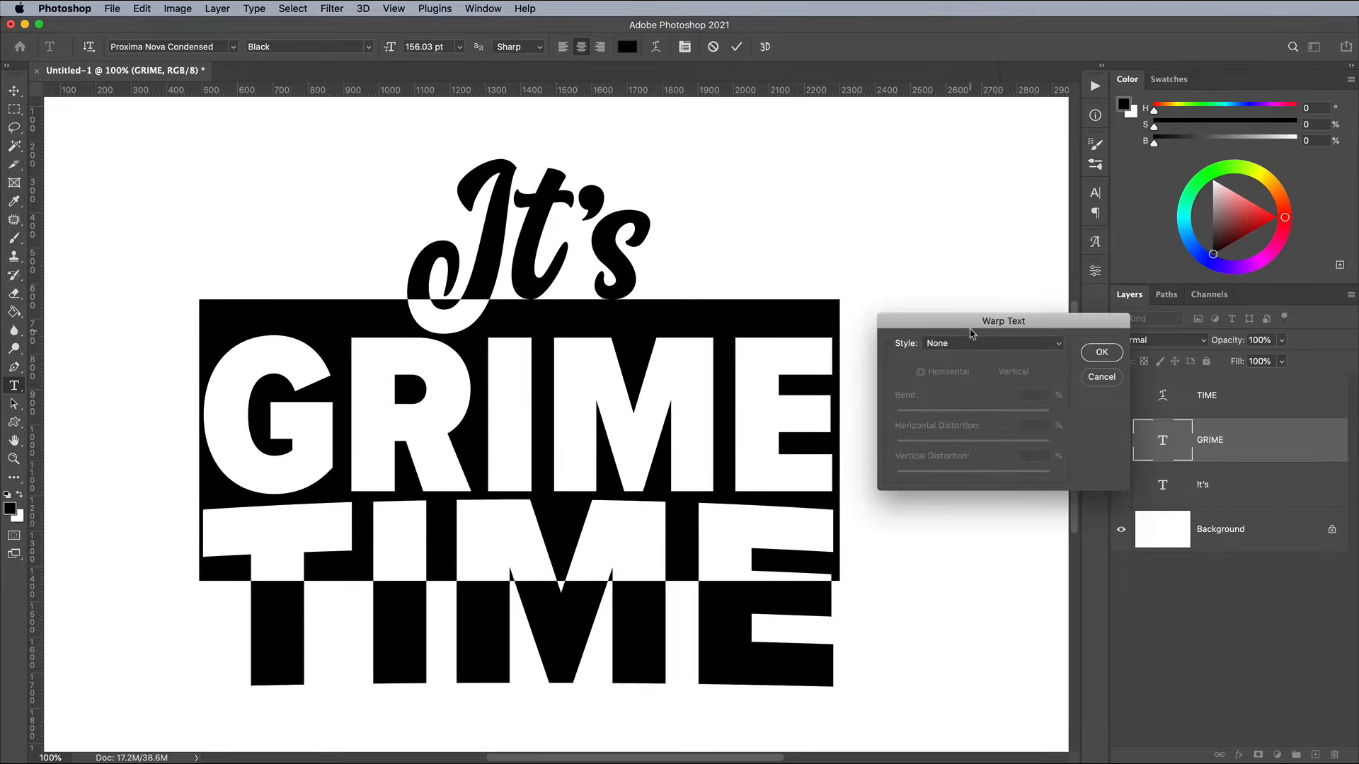
{"action": "left_click", "coordinate": [974, 342]}
{"action": "left_click", "coordinate": [968, 376]}
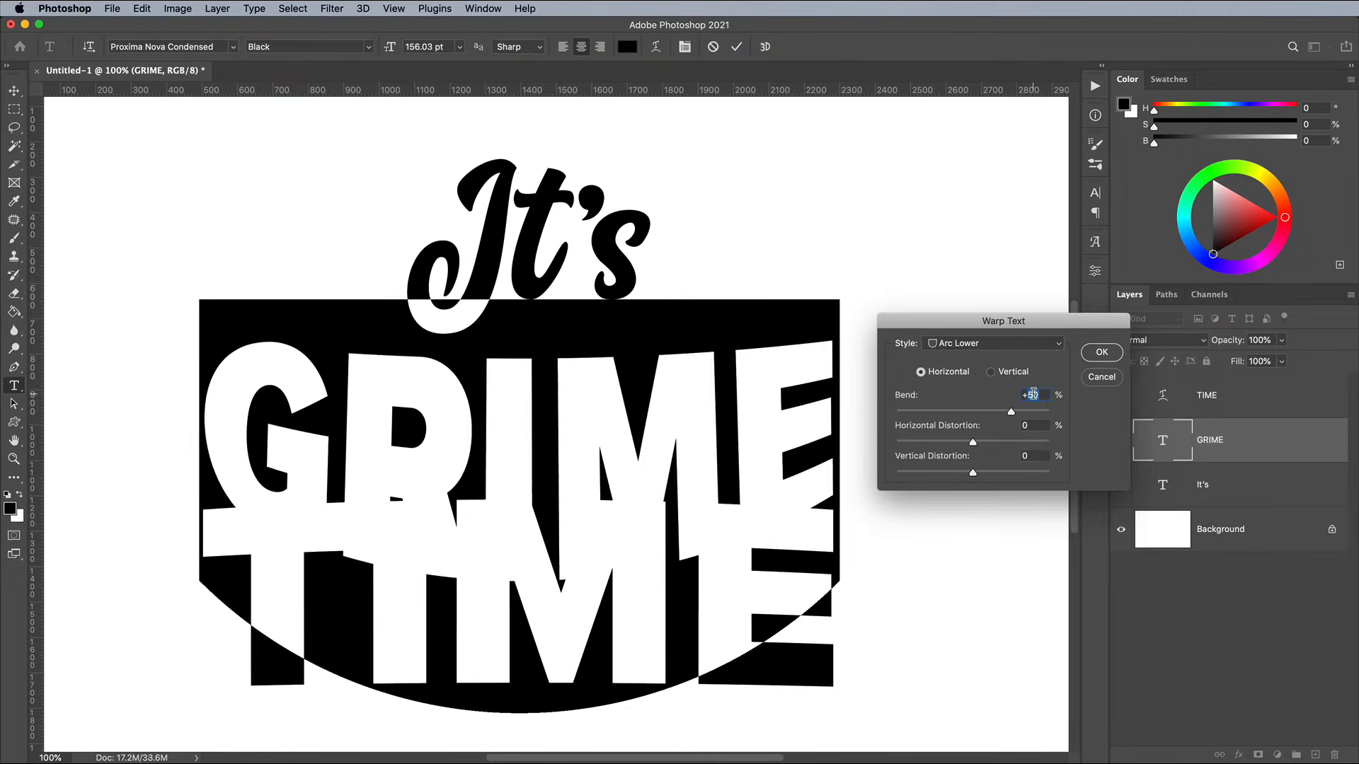
{"action": "type", "text": "-5"}
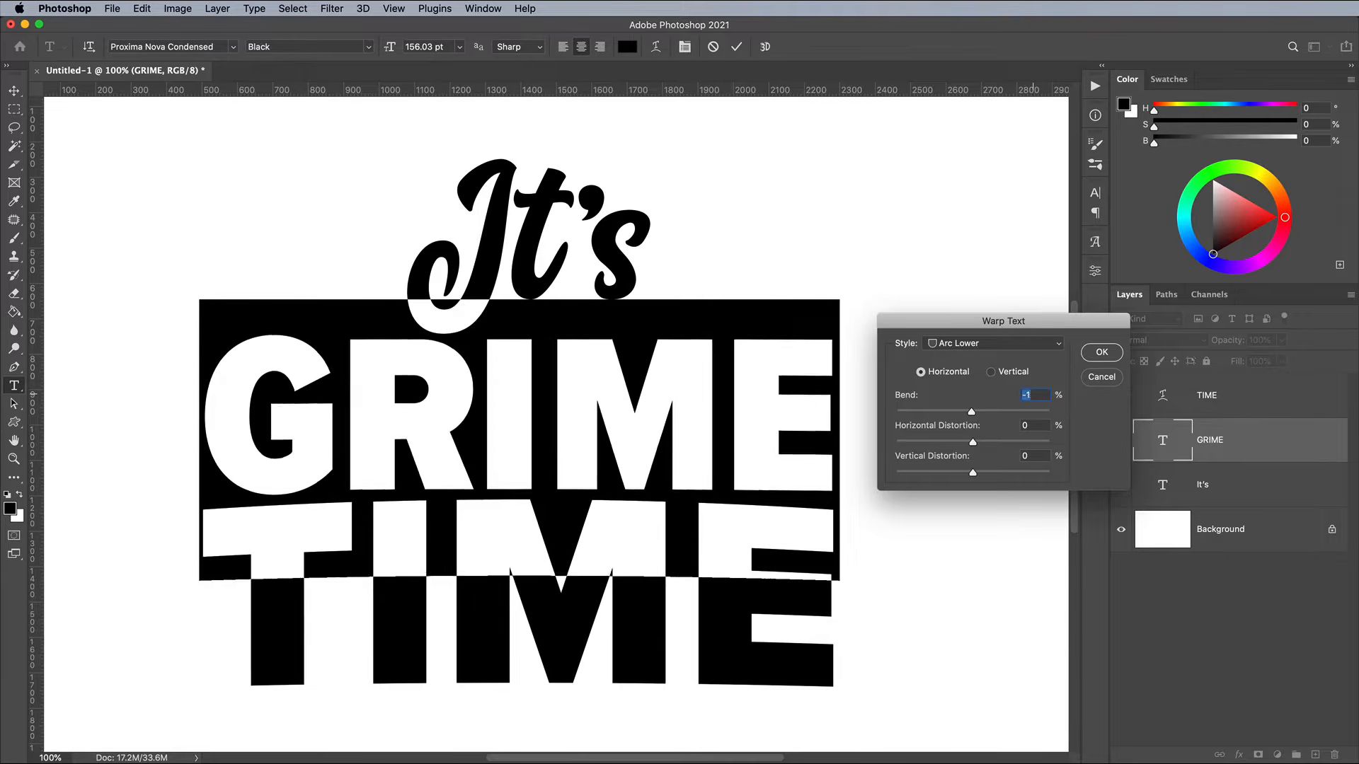
{"action": "left_click", "coordinate": [1102, 352]}
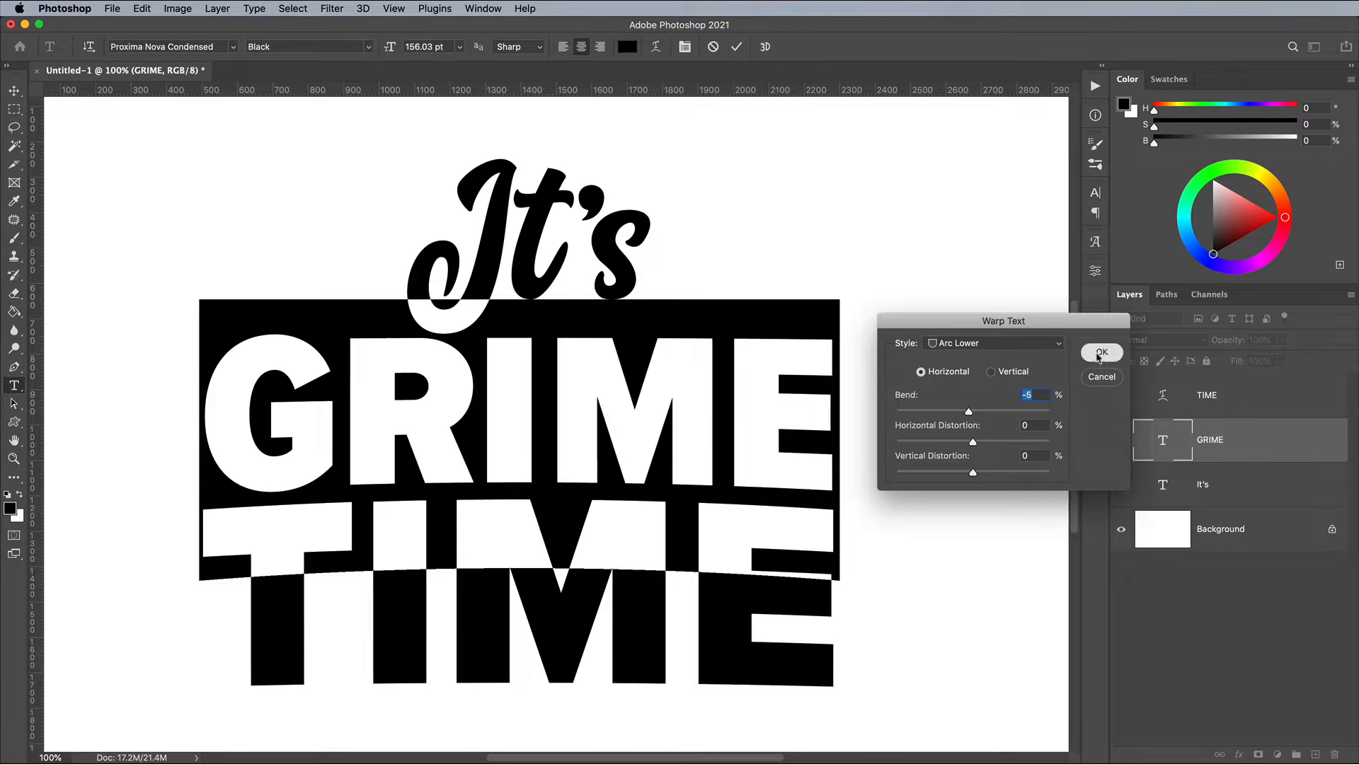
{"action": "left_click", "coordinate": [14, 90]}
Shift "It's" slightly right above "GRIME" and convert the "It's", "GRIME" and "TIME" layers into one smart object
{"action": "left_click_drag", "start_coordinate": [516, 281], "coordinate": [527, 281]}
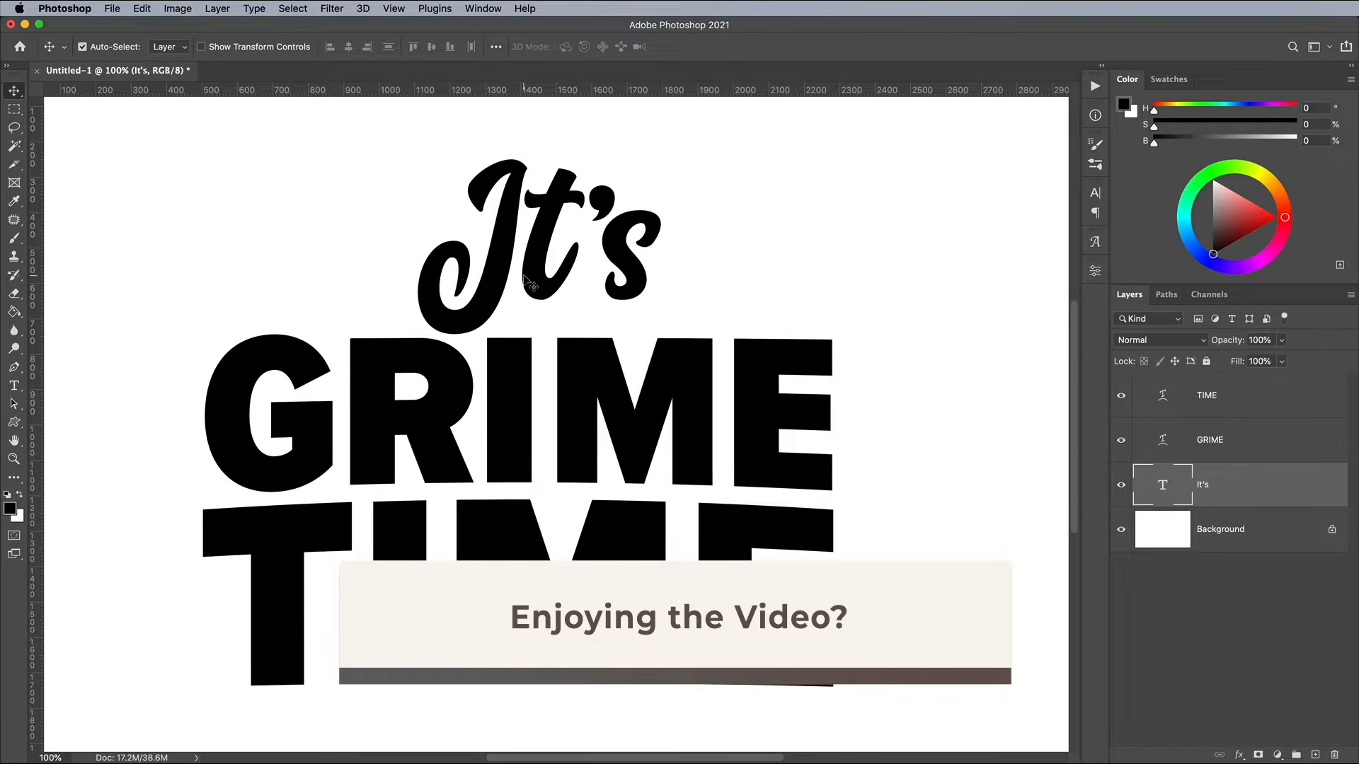
{"action": "left_click", "coordinate": [1249, 396], "text": "shift"}
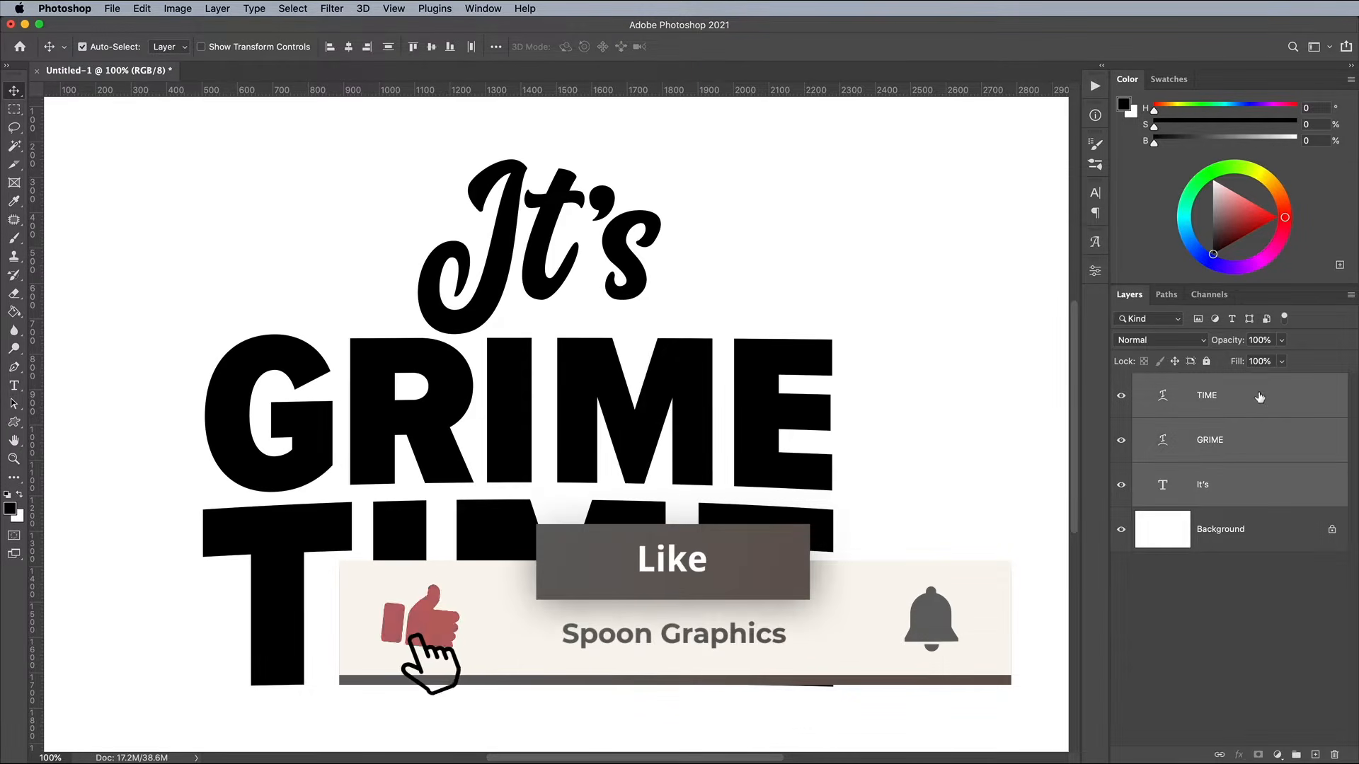
{"action": "right_click", "coordinate": [1249, 396]}
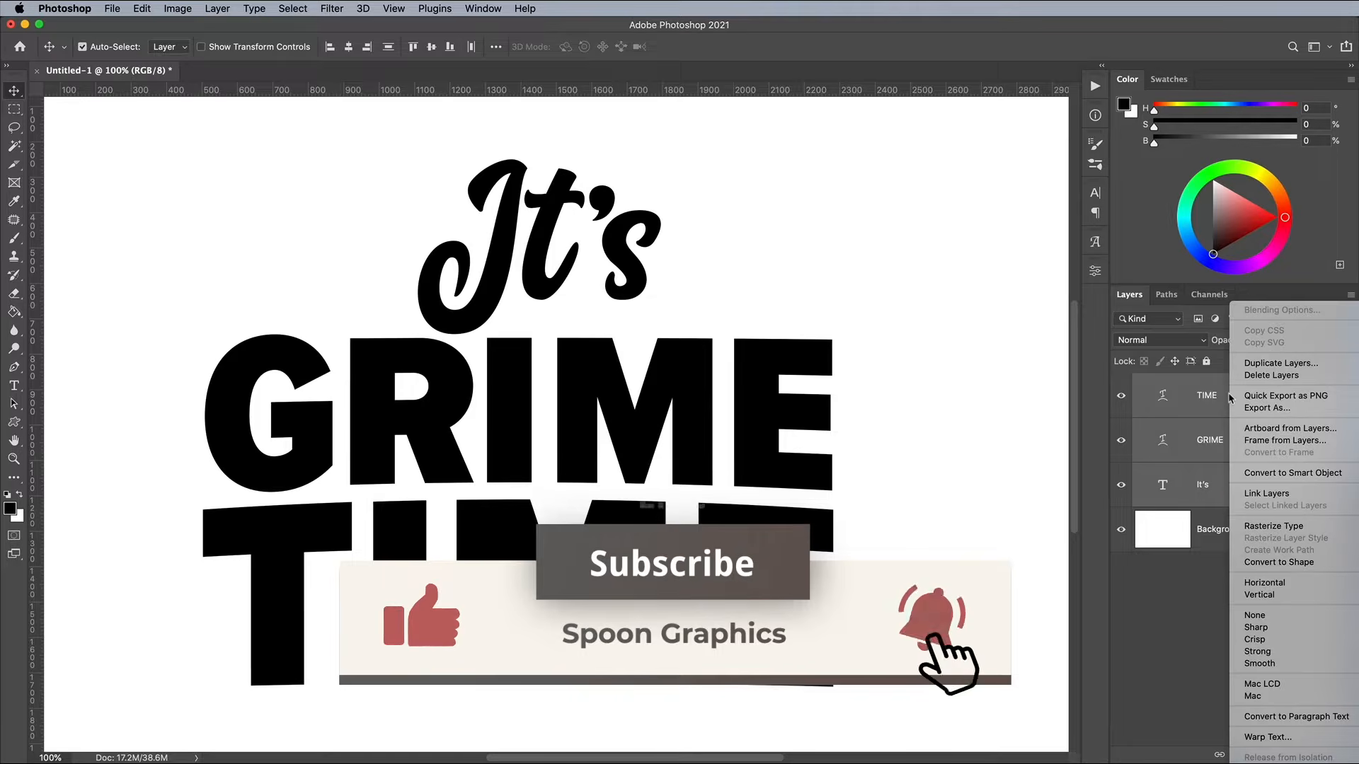
{"action": "left_click", "coordinate": [1283, 474]}
Move the combined lettering slightly up and right towards the centre of the canvas
{"action": "key", "text": "super+minus"}
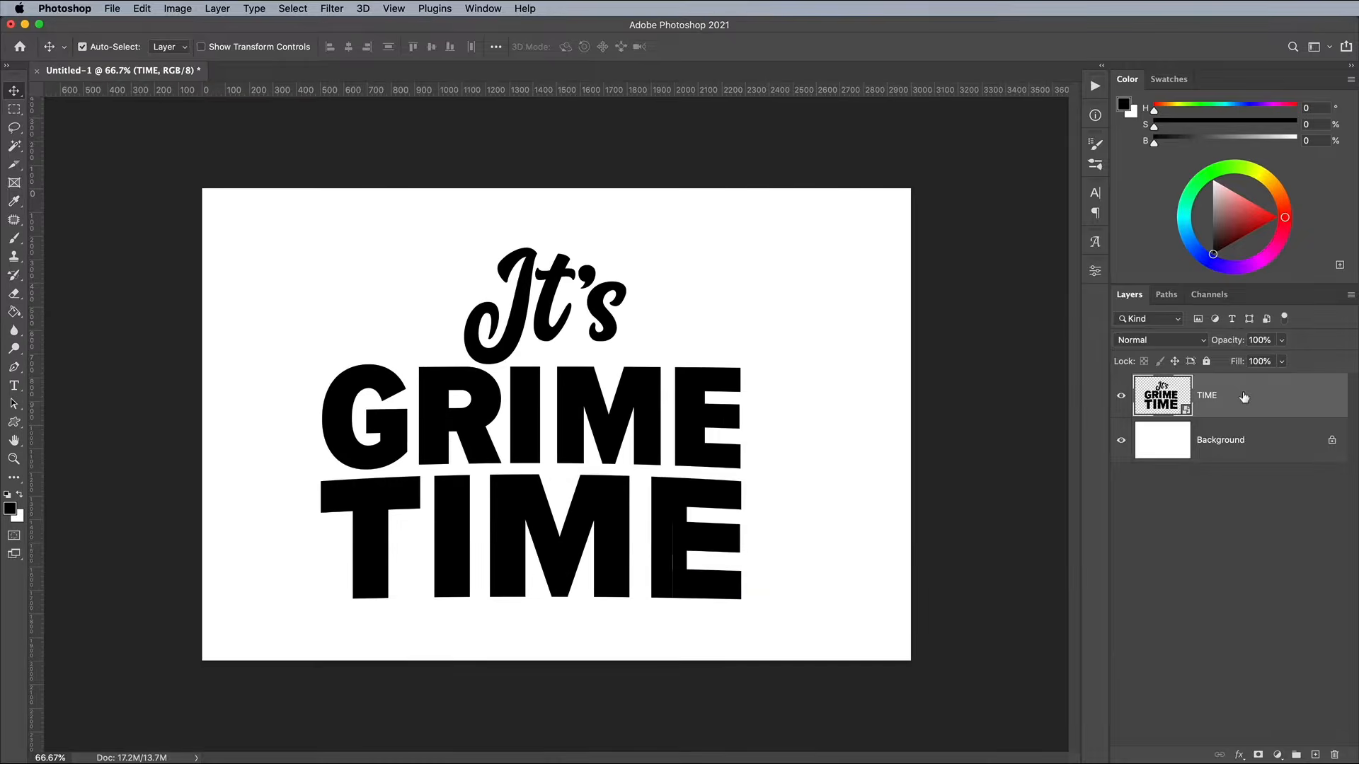
{"action": "left_click_drag", "start_coordinate": [584, 413], "coordinate": [598, 396]}
{"action": "key", "text": "super+plus"}
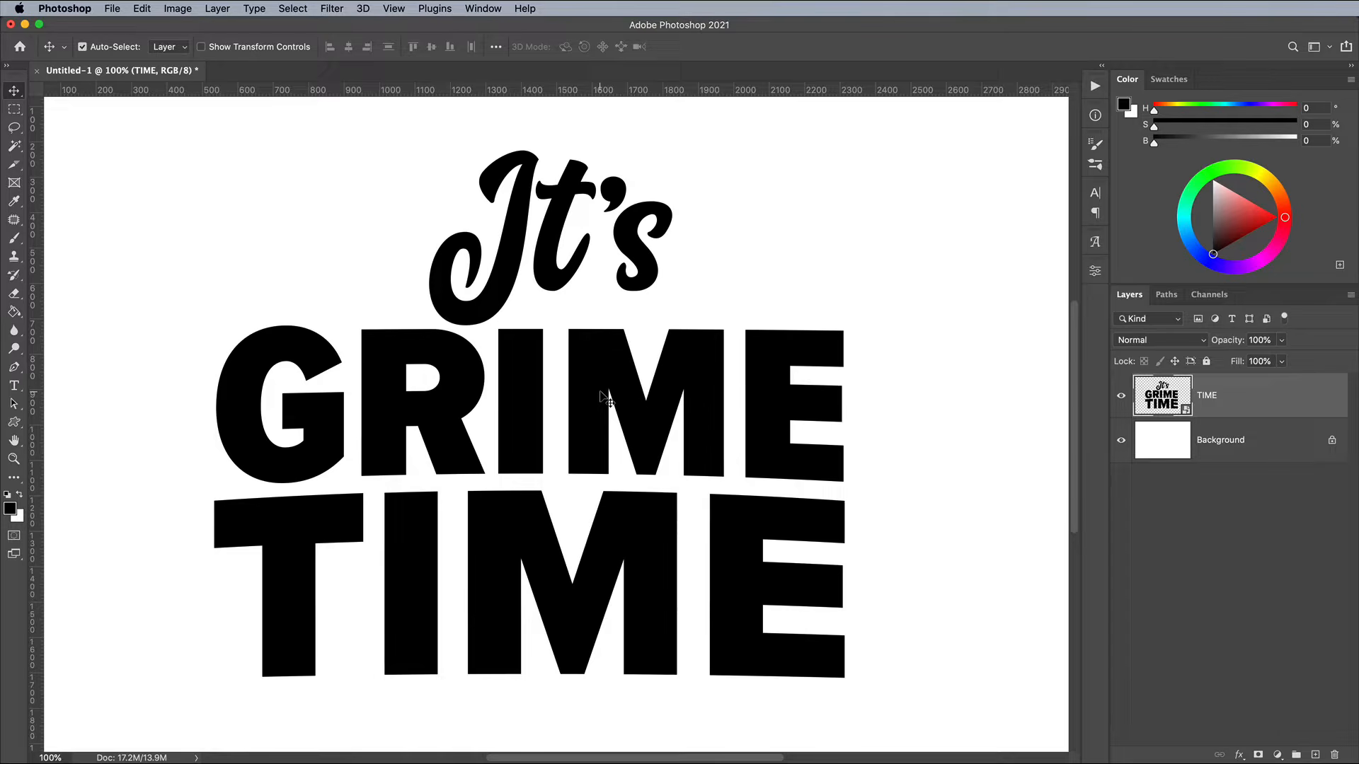
Apply Gaussian Blur to the lettering smart object with a reduced radius that softens the edges but keeps the letters legible
{"action": "left_click", "coordinate": [323, 7]}
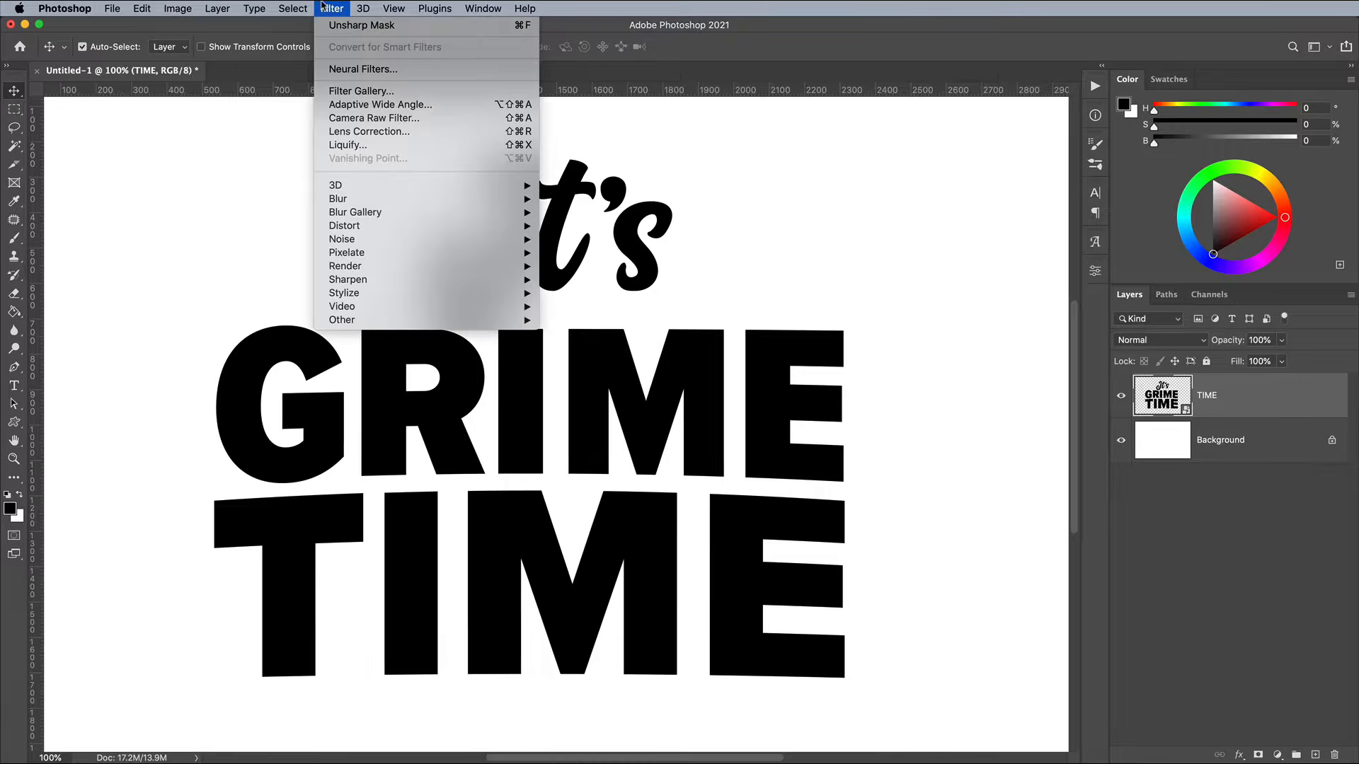
{"action": "mouse_move", "coordinate": [392, 200]}
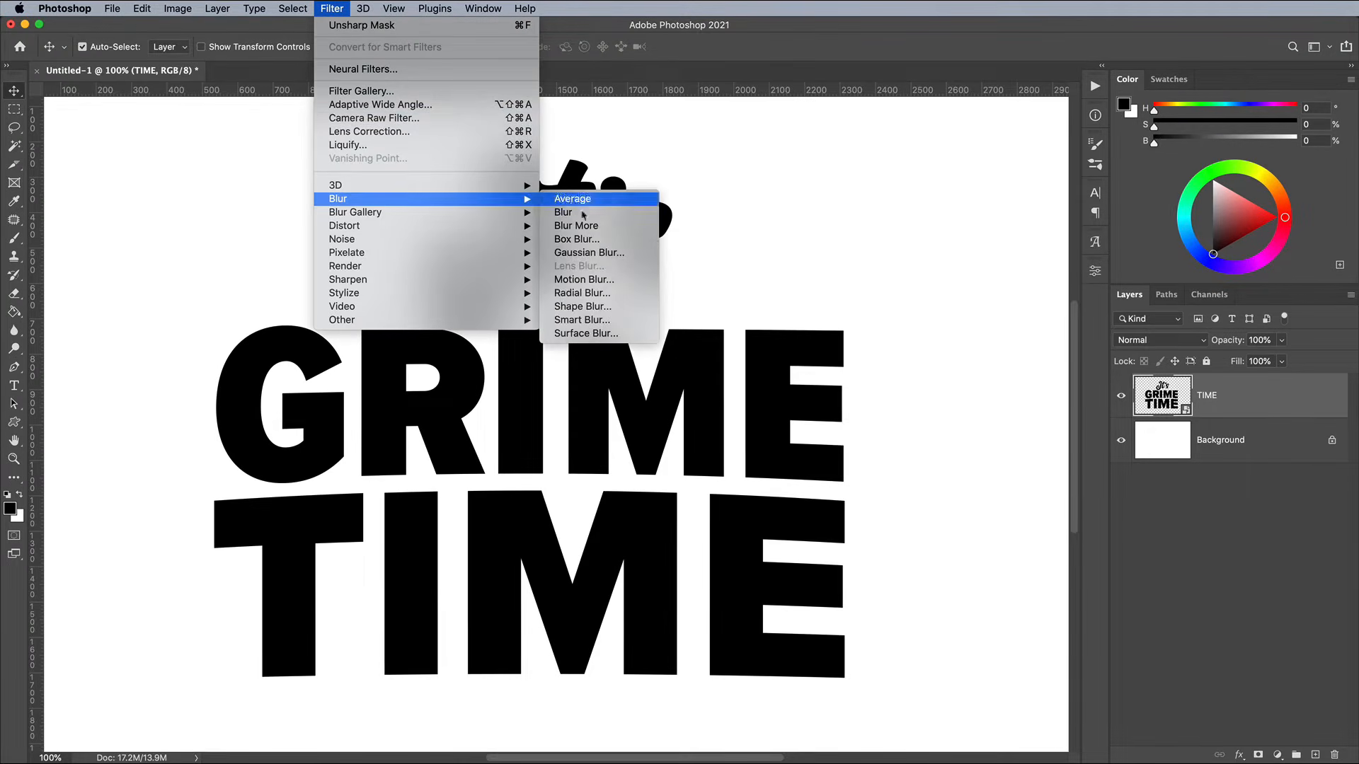
{"action": "left_click", "coordinate": [585, 256]}
{"action": "left_click_drag", "start_coordinate": [1223, 351], "coordinate": [1004, 281]}
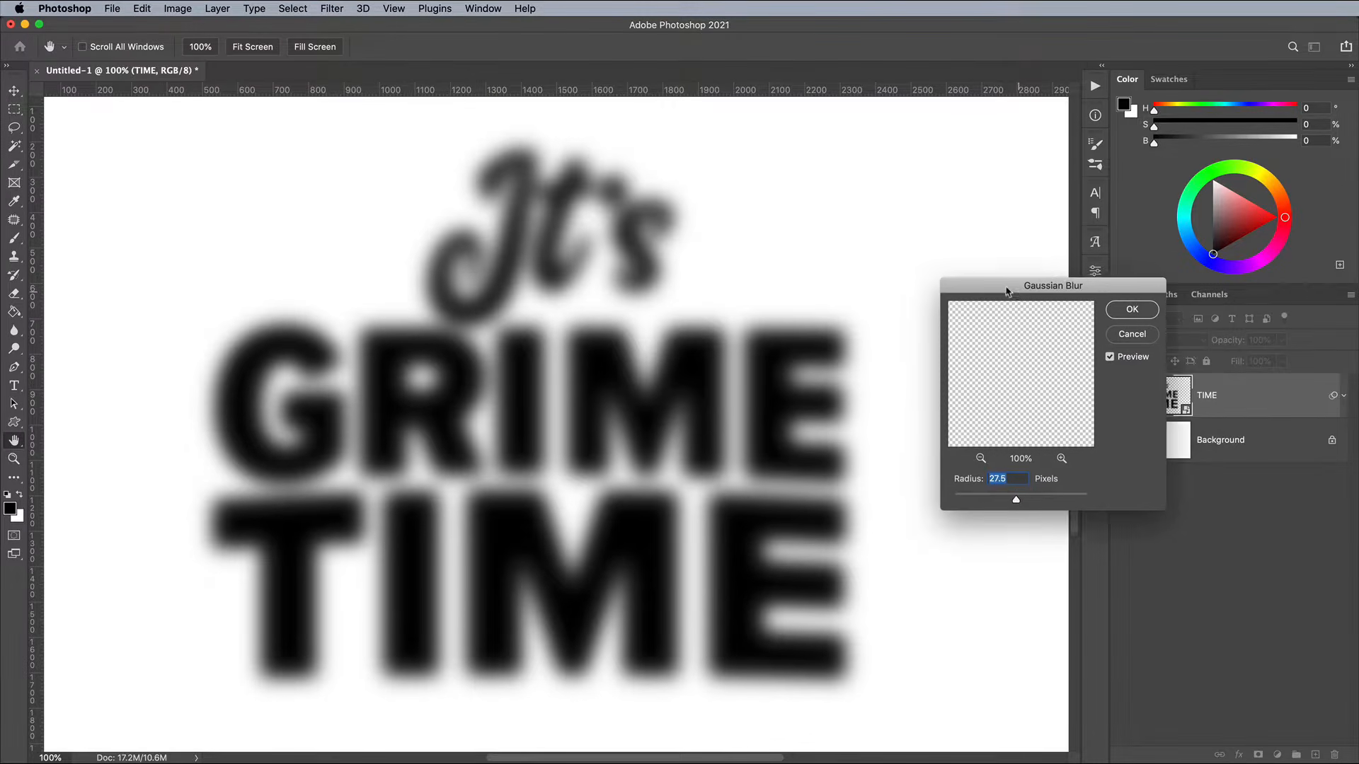
{"action": "left_click_drag", "start_coordinate": [1006, 495], "coordinate": [1003, 481]}
{"action": "left_click", "coordinate": [1122, 305]}
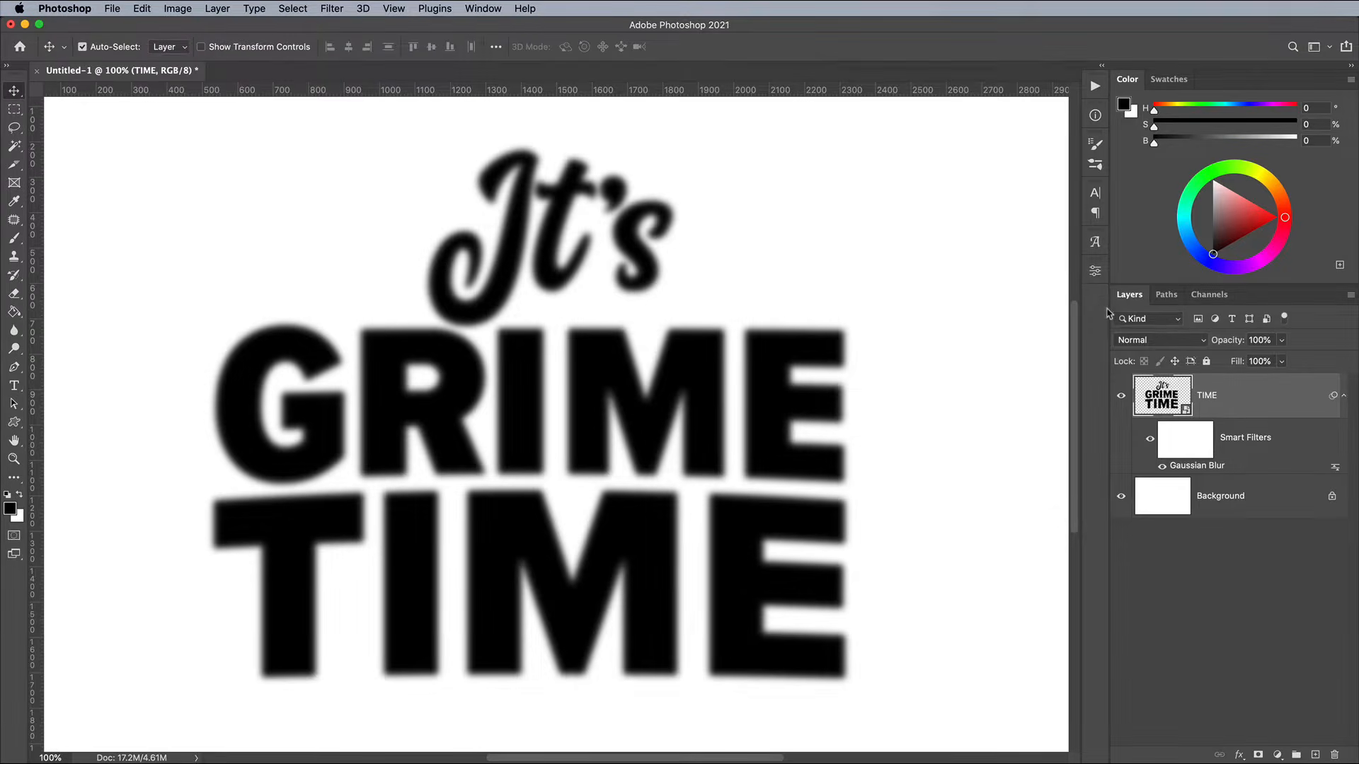
Apply Unsharp Mask to the blurred lettering with an amount of 500%, a radius of 24.3 pixels and a threshold of 0
{"action": "left_click", "coordinate": [332, 8]}
{"action": "mouse_move", "coordinate": [387, 280]}
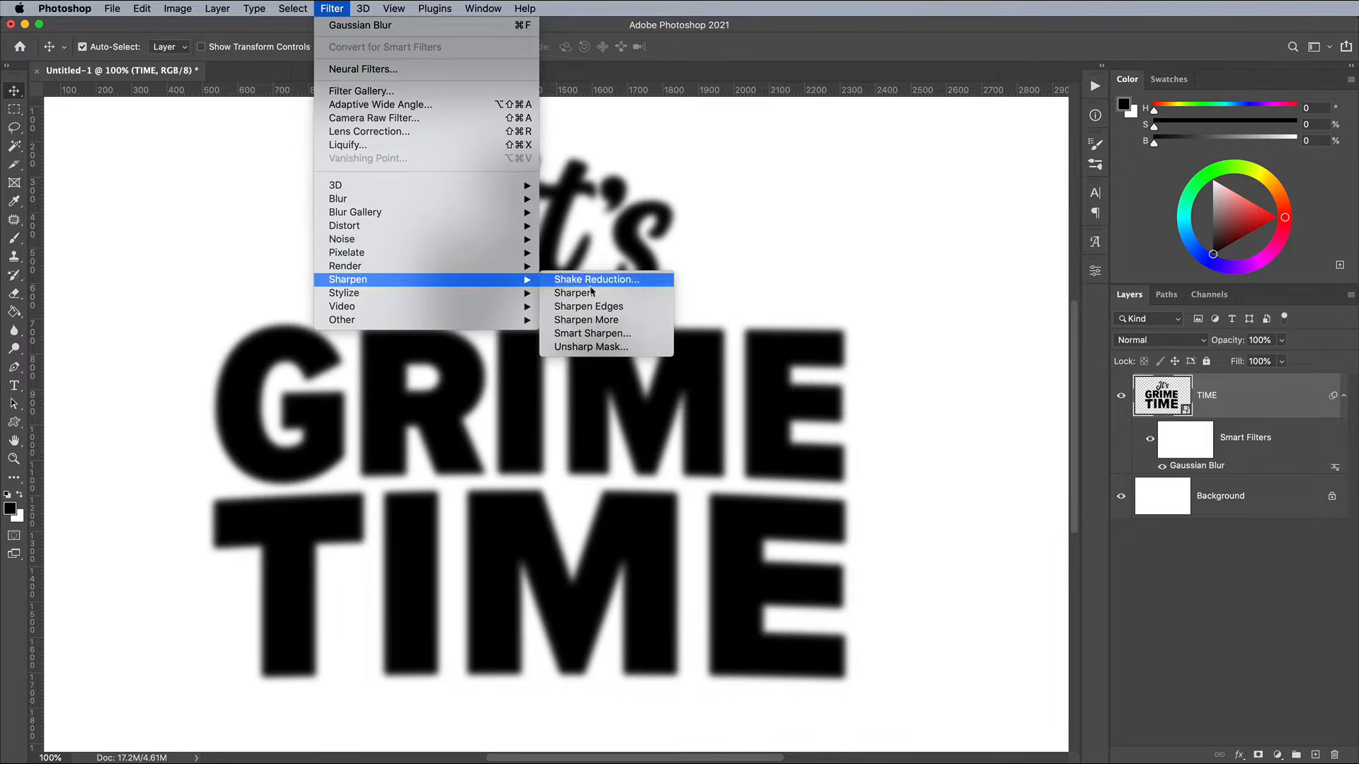
{"action": "left_click", "coordinate": [587, 346]}
{"action": "left_click_drag", "start_coordinate": [1285, 347], "coordinate": [935, 240]}
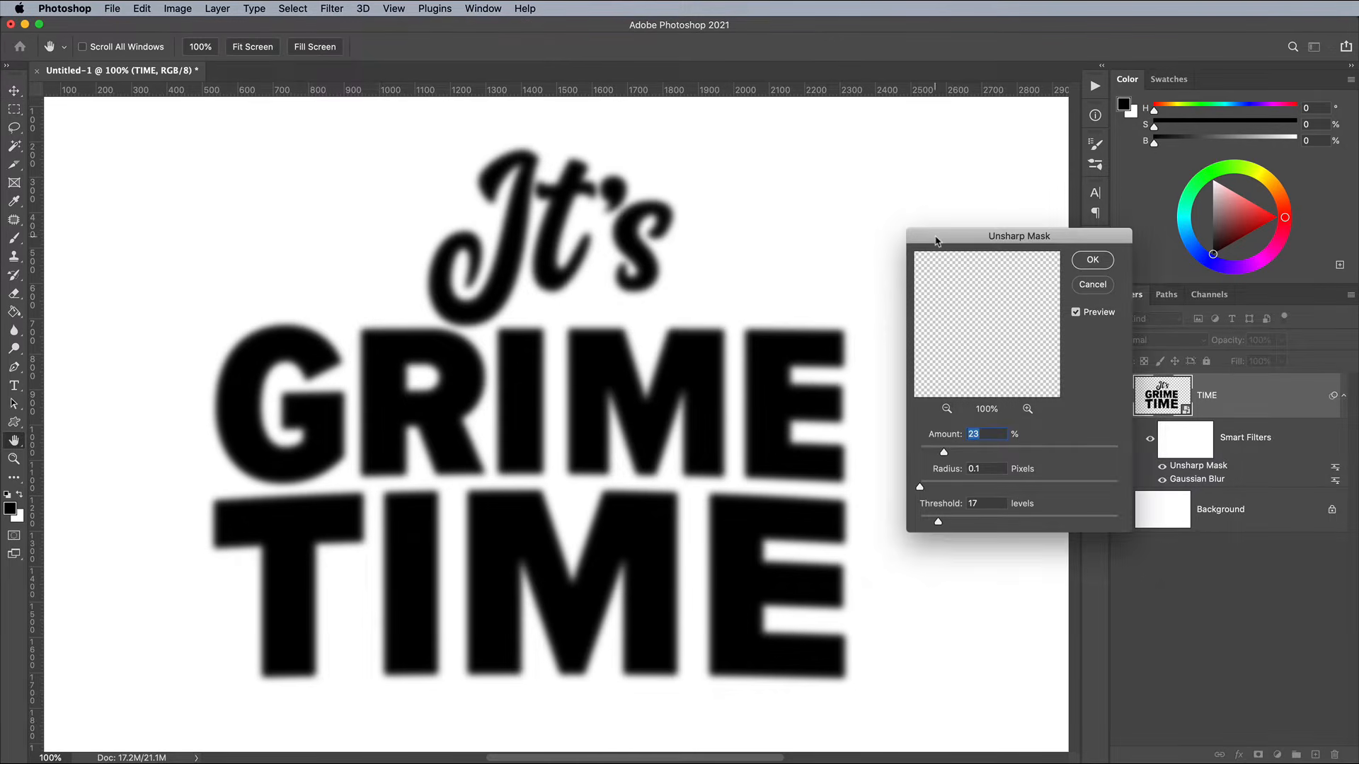
{"action": "left_click_drag", "start_coordinate": [948, 458], "coordinate": [1146, 459]}
{"action": "left_click_drag", "start_coordinate": [1079, 486], "coordinate": [1146, 487]}
{"action": "left_click_drag", "start_coordinate": [937, 524], "coordinate": [889, 525]}
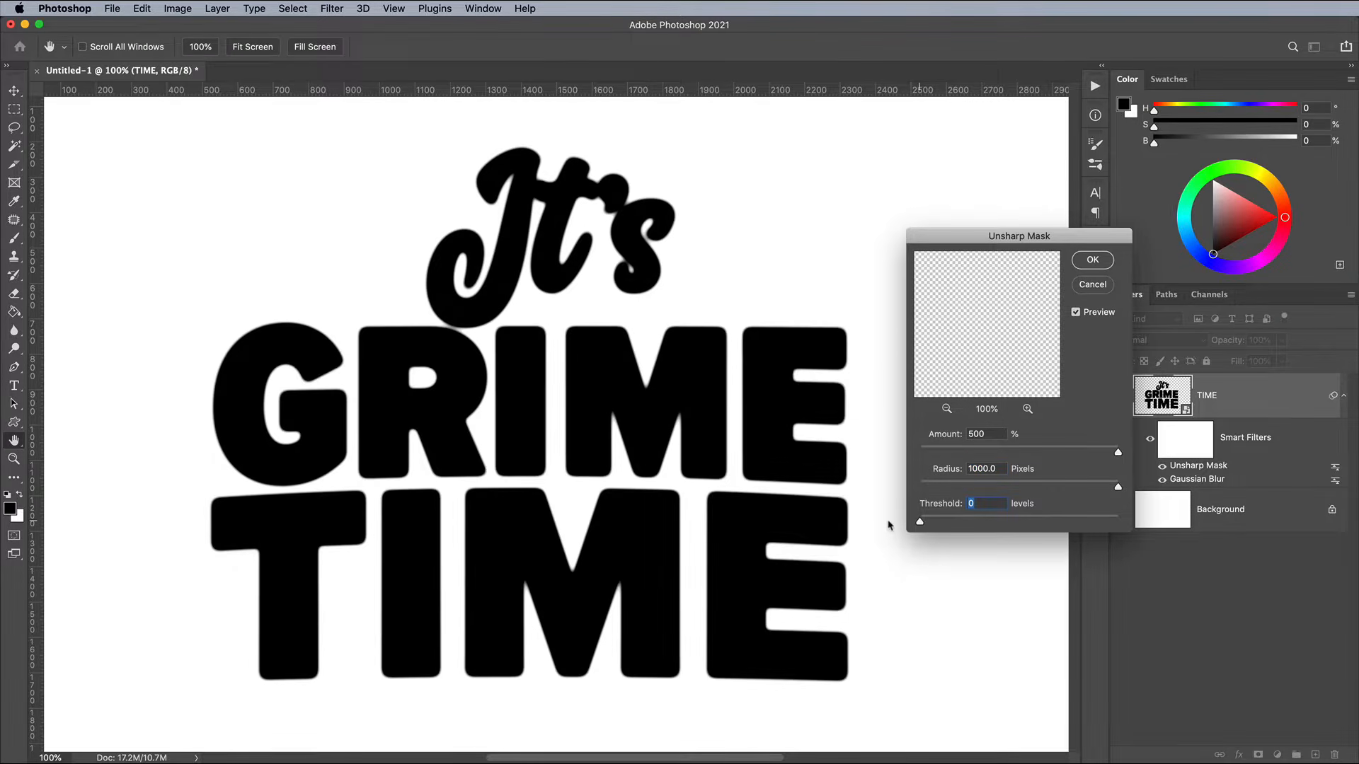
{"action": "left_click_drag", "start_coordinate": [1106, 489], "coordinate": [1010, 488]}
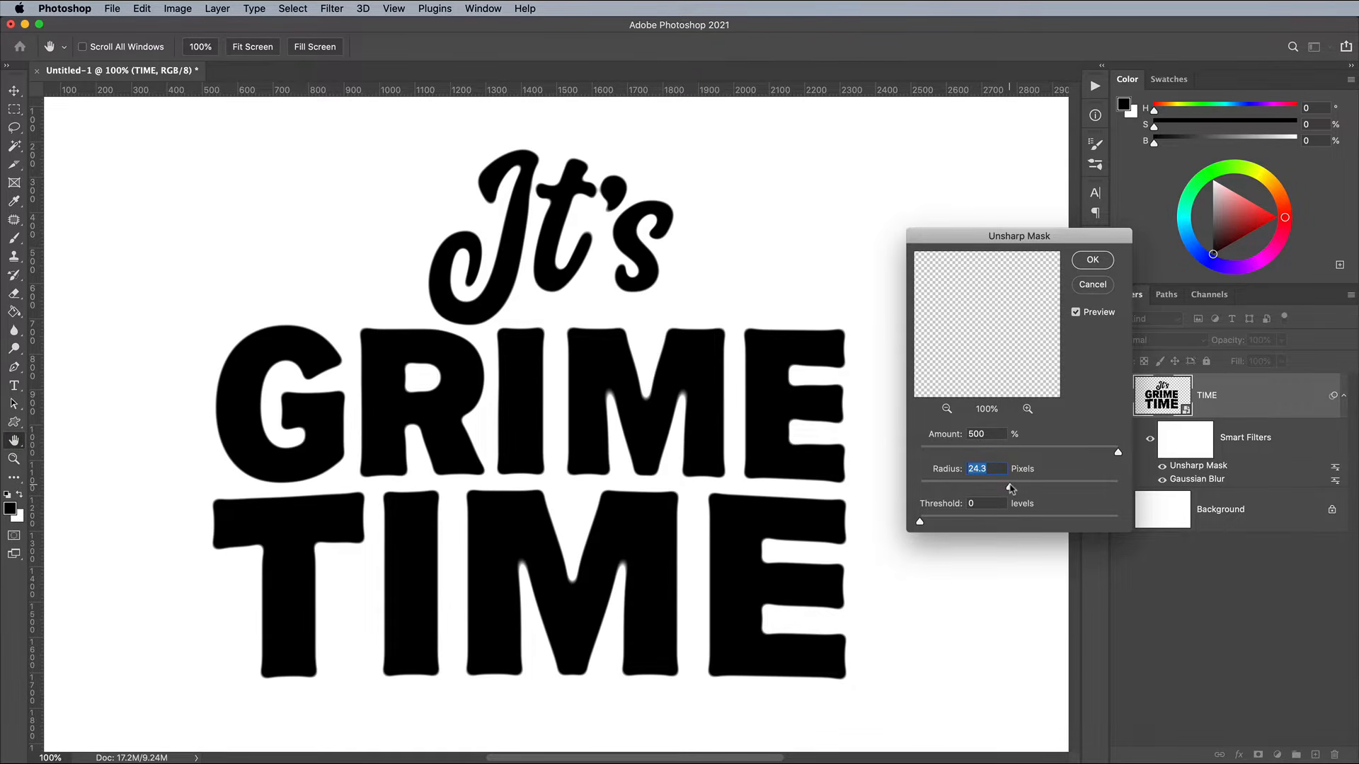
{"action": "left_click", "coordinate": [1092, 261]}
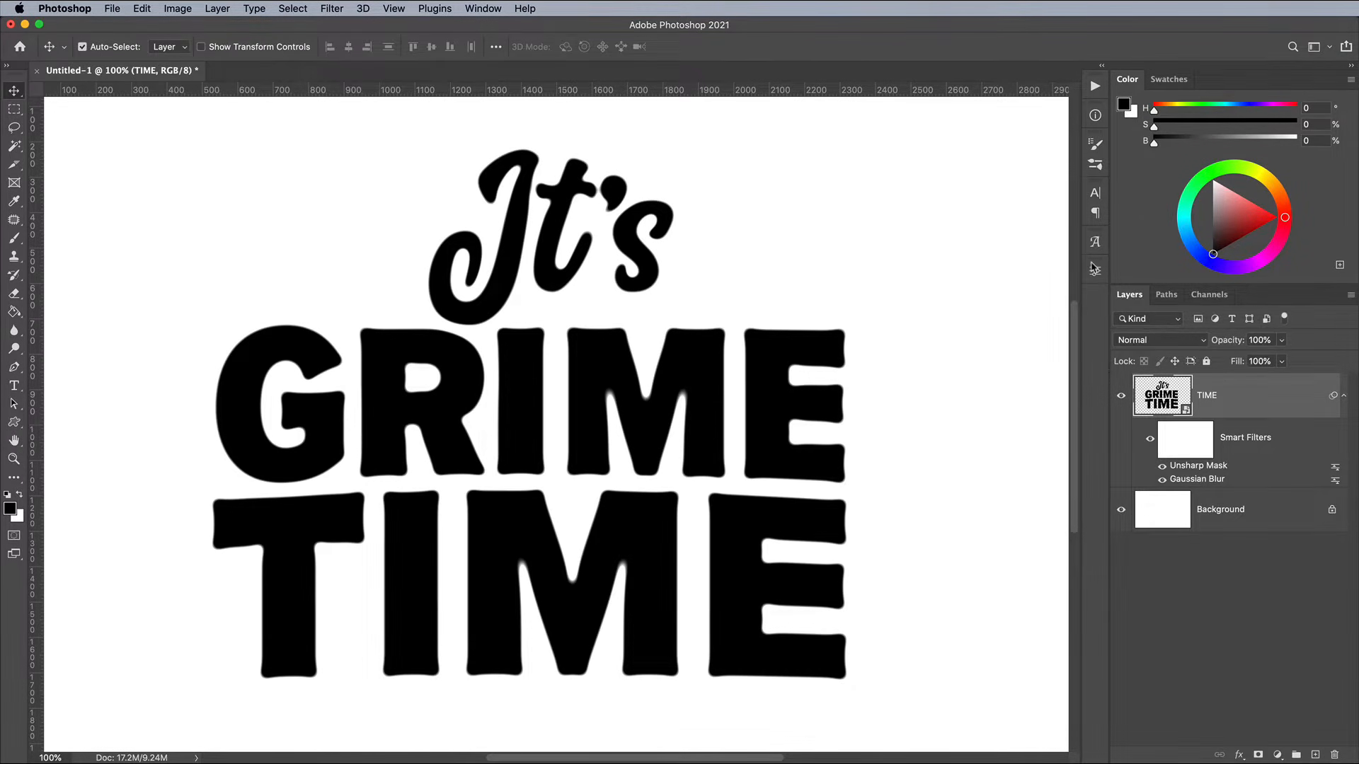
Apply a second Unsharp Mask to the lettering with amount 500%, threshold 0 and the radius raised to the maximum
{"action": "left_click", "coordinate": [347, 9]}
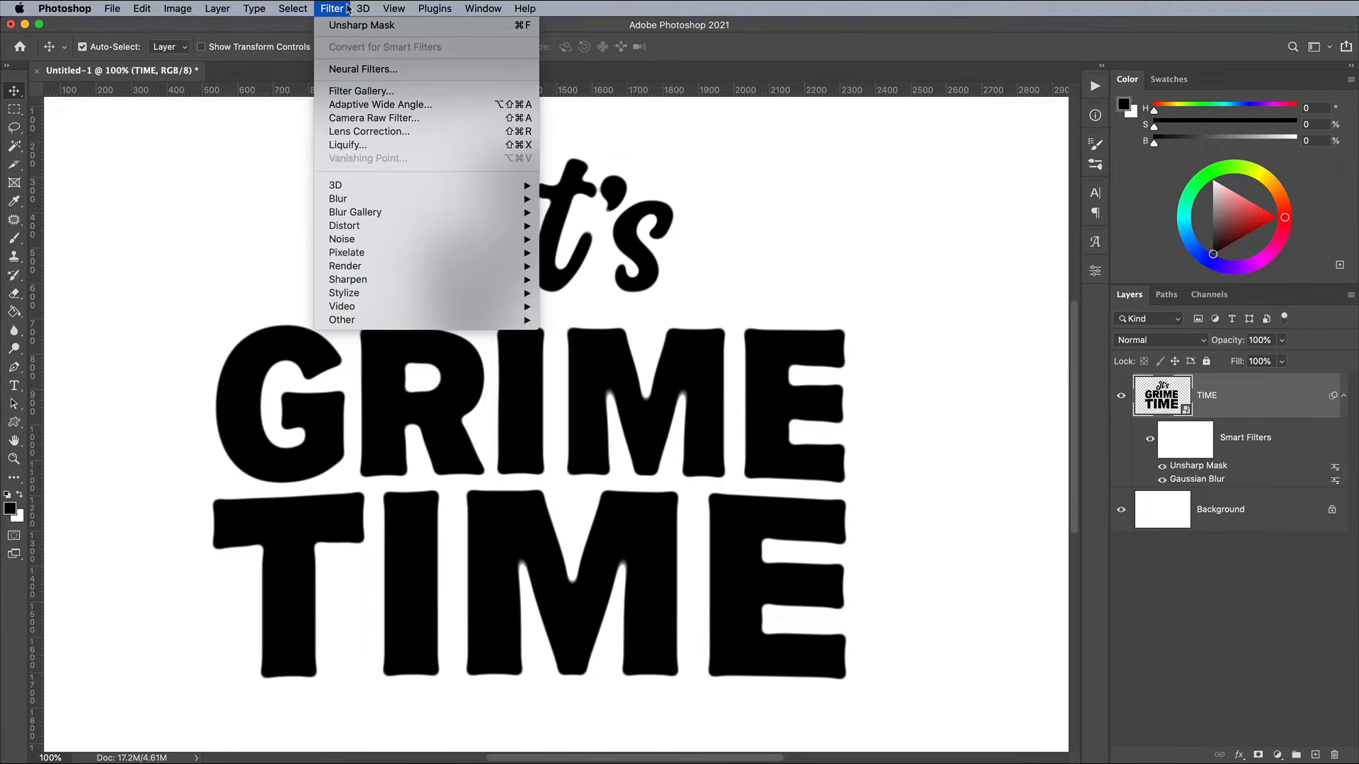
{"action": "mouse_move", "coordinate": [424, 279]}
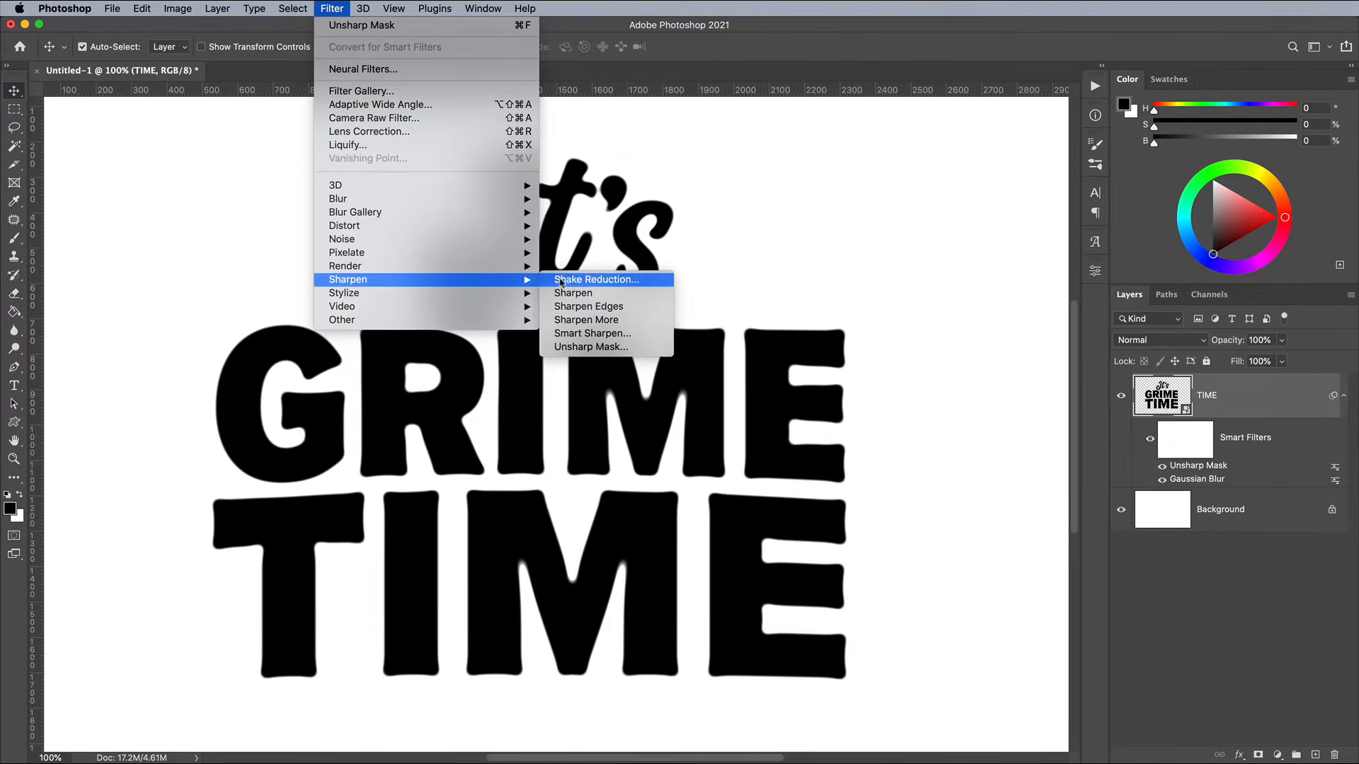
{"action": "left_click", "coordinate": [577, 346]}
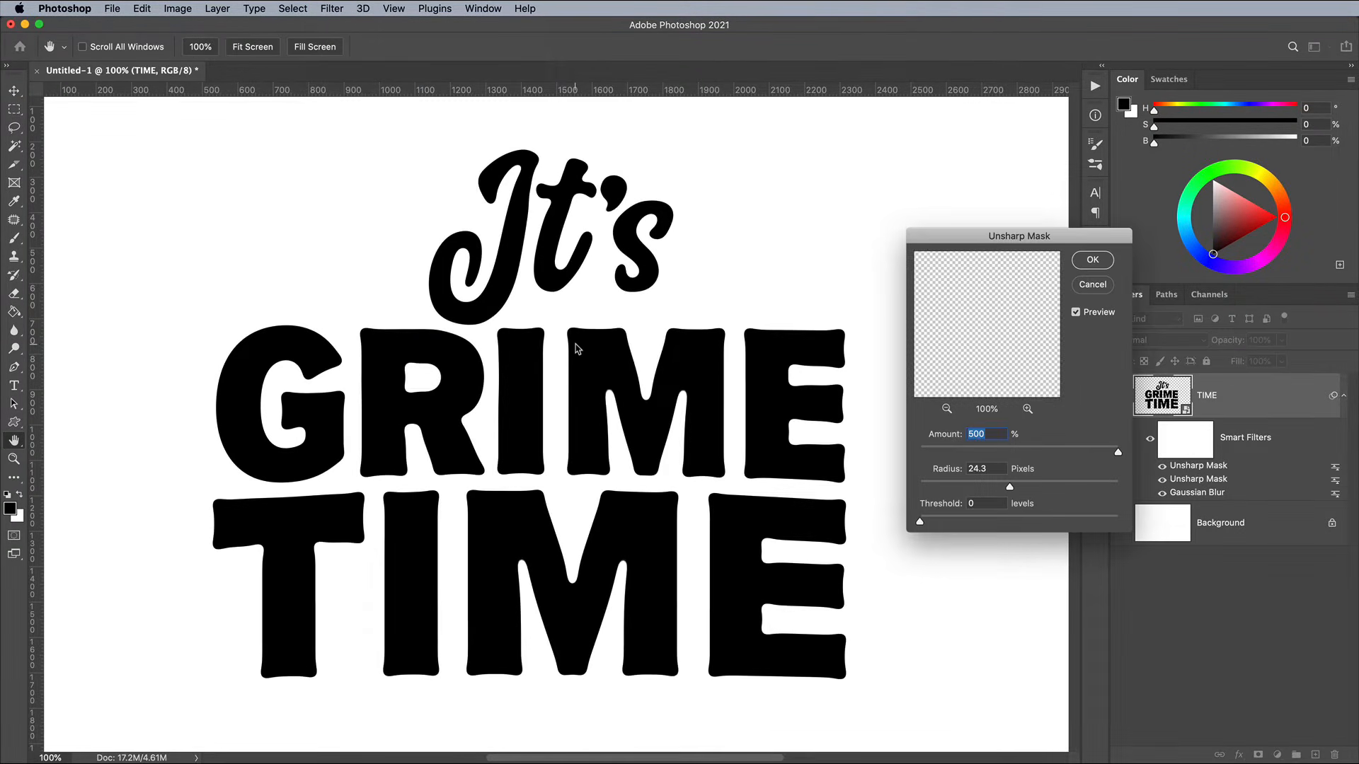
{"action": "left_click_drag", "start_coordinate": [1011, 489], "coordinate": [1128, 491]}
{"action": "left_click", "coordinate": [1100, 262]}
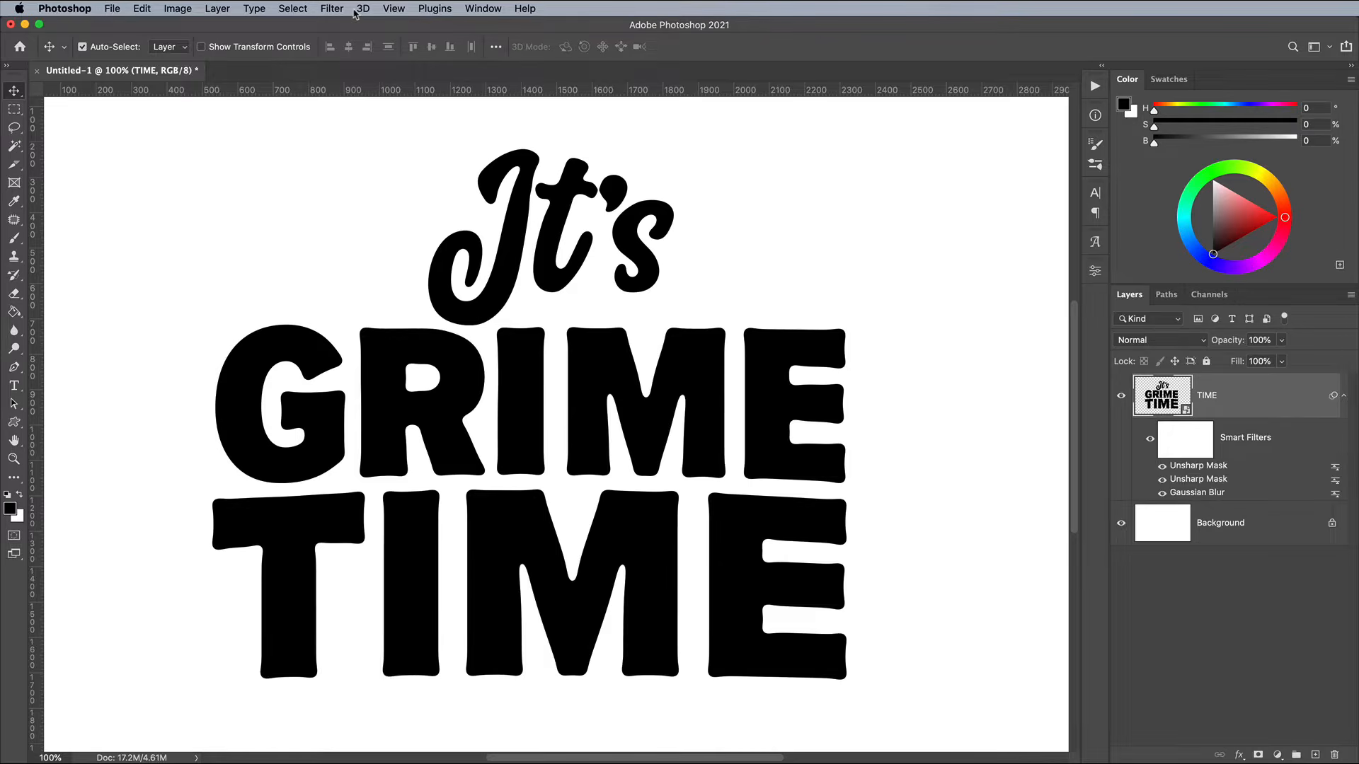
Apply a Ripple distortion to the lettering with an amount of 25% and size Large
{"action": "left_click", "coordinate": [332, 9]}
{"action": "mouse_move", "coordinate": [418, 225]}
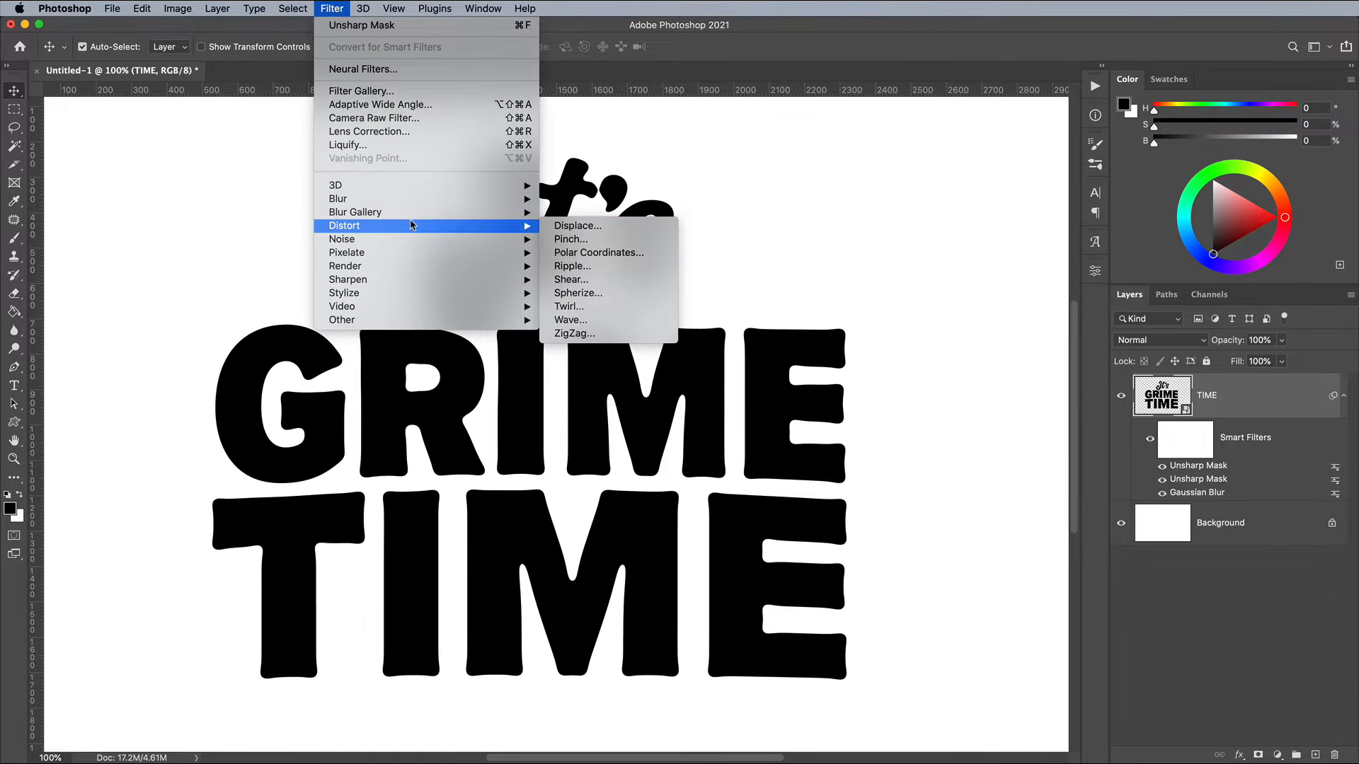
{"action": "left_click", "coordinate": [573, 266]}
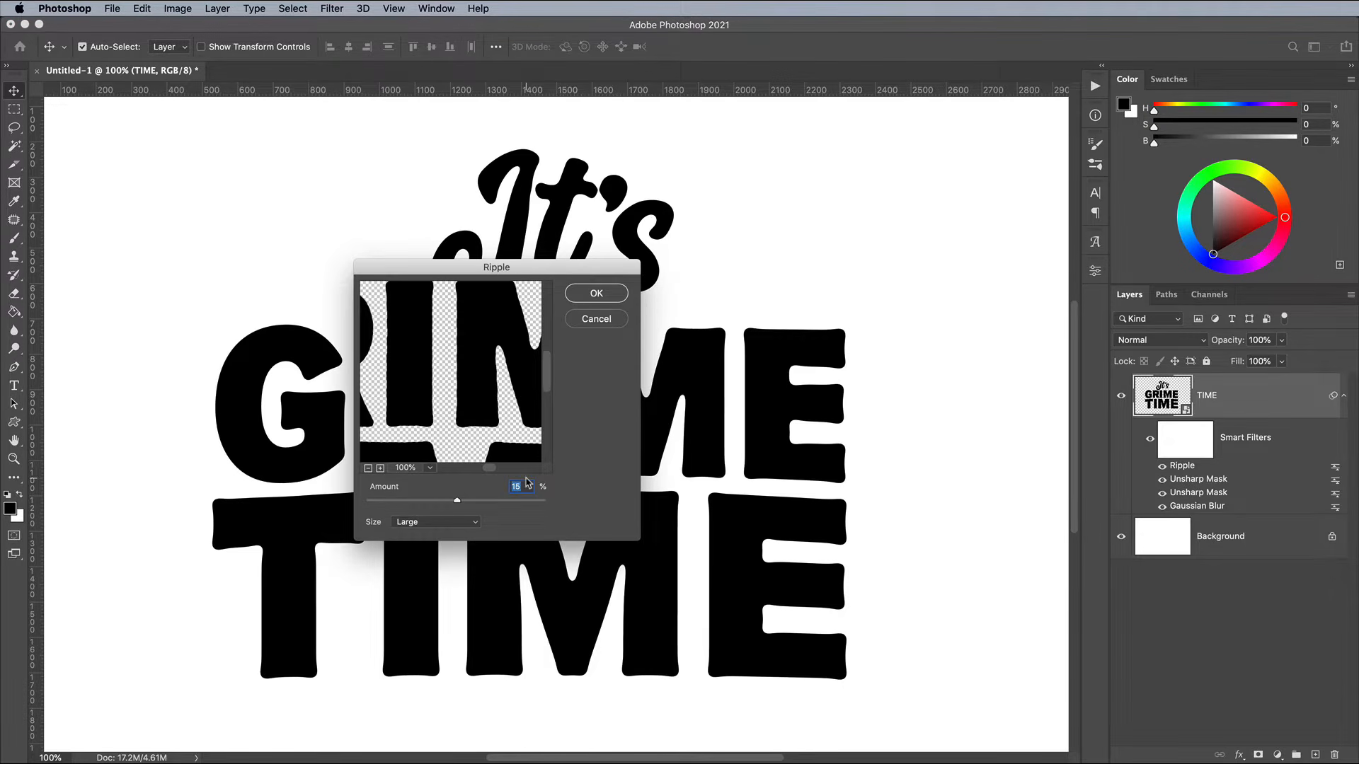
{"action": "type", "text": "20"}
{"action": "left_click_drag", "start_coordinate": [457, 500], "coordinate": [460, 503]}
{"action": "left_click", "coordinate": [584, 298]}
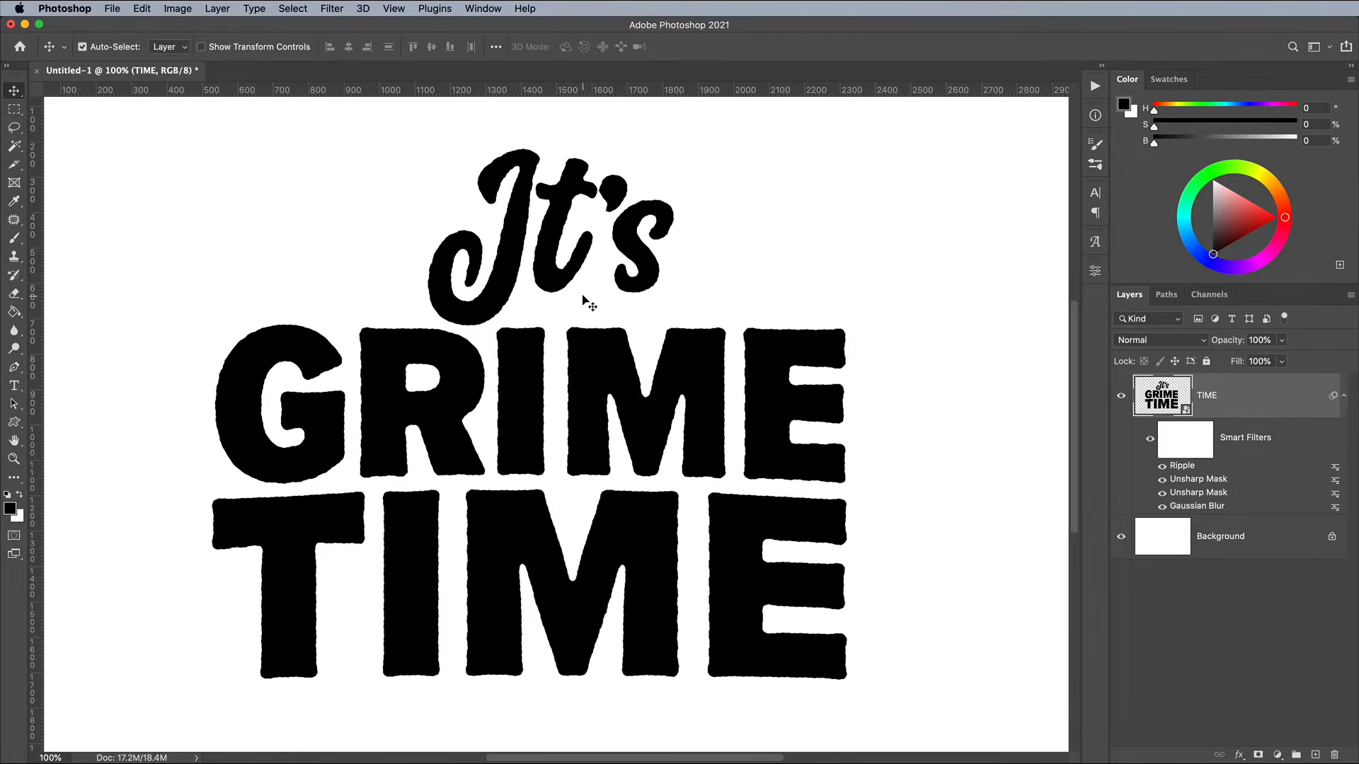
Reopen the Ripple smart filter's settings and set its amount to 15%
{"action": "double_click", "coordinate": [1179, 464]}
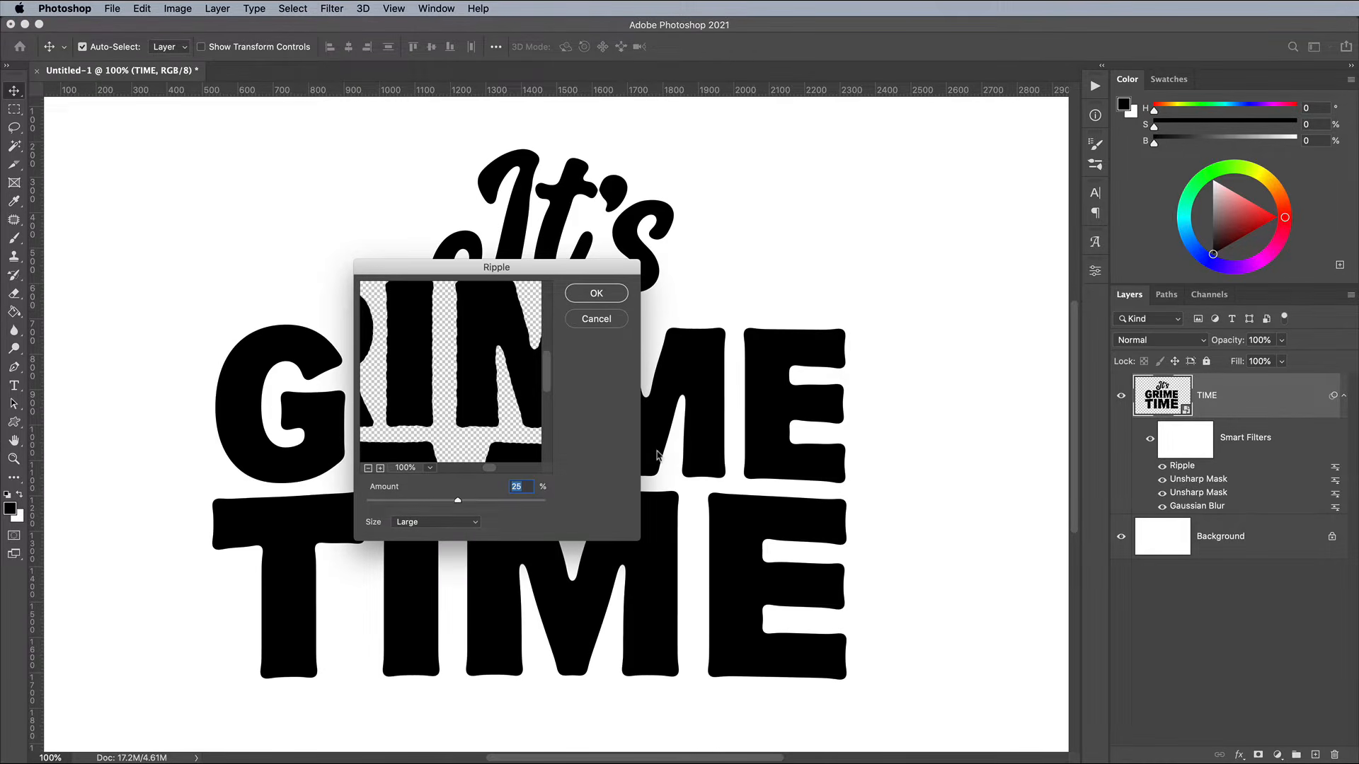
{"action": "type", "text": "15"}
{"action": "key", "text": "Return"}
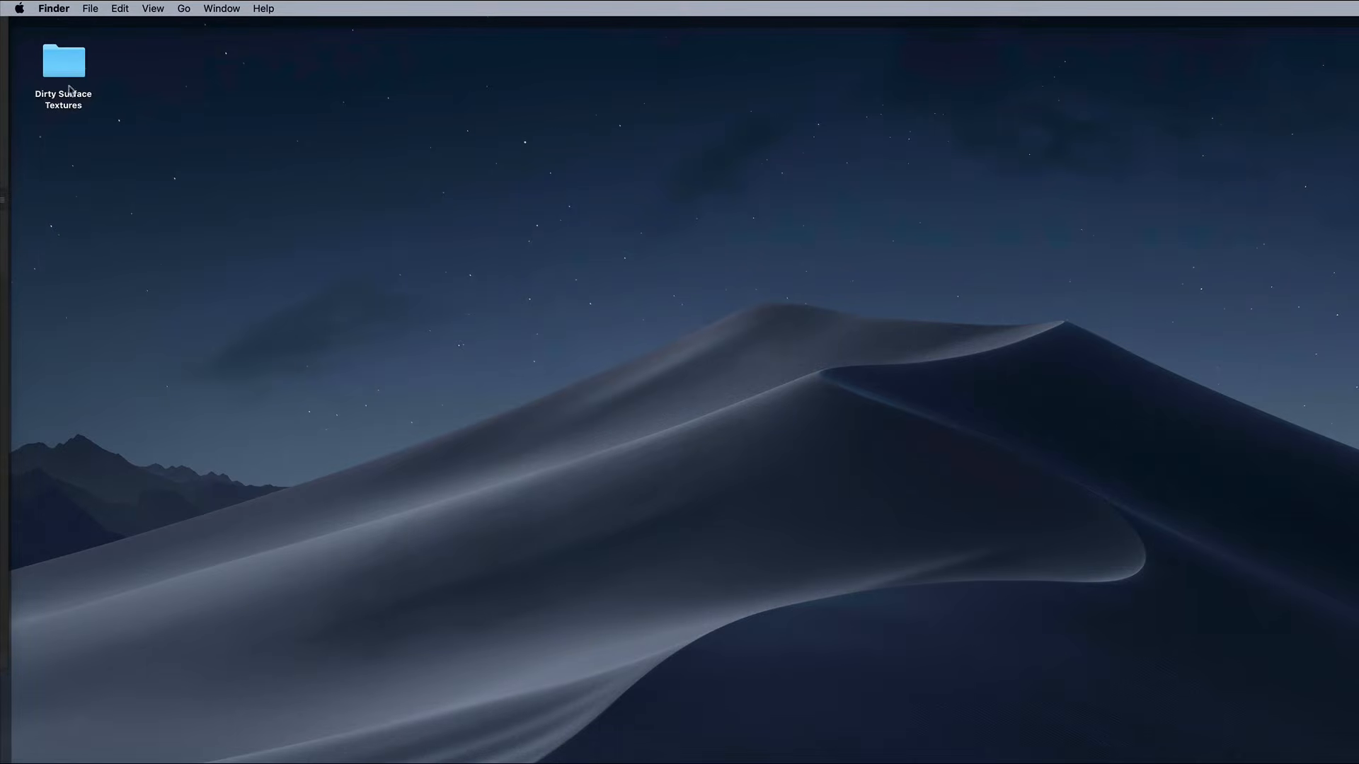
Open Dirty-Surface-Texture-10.jpg from the Dirty Surface Textures folder in Photoshop
{"action": "double_click", "coordinate": [69, 90]}
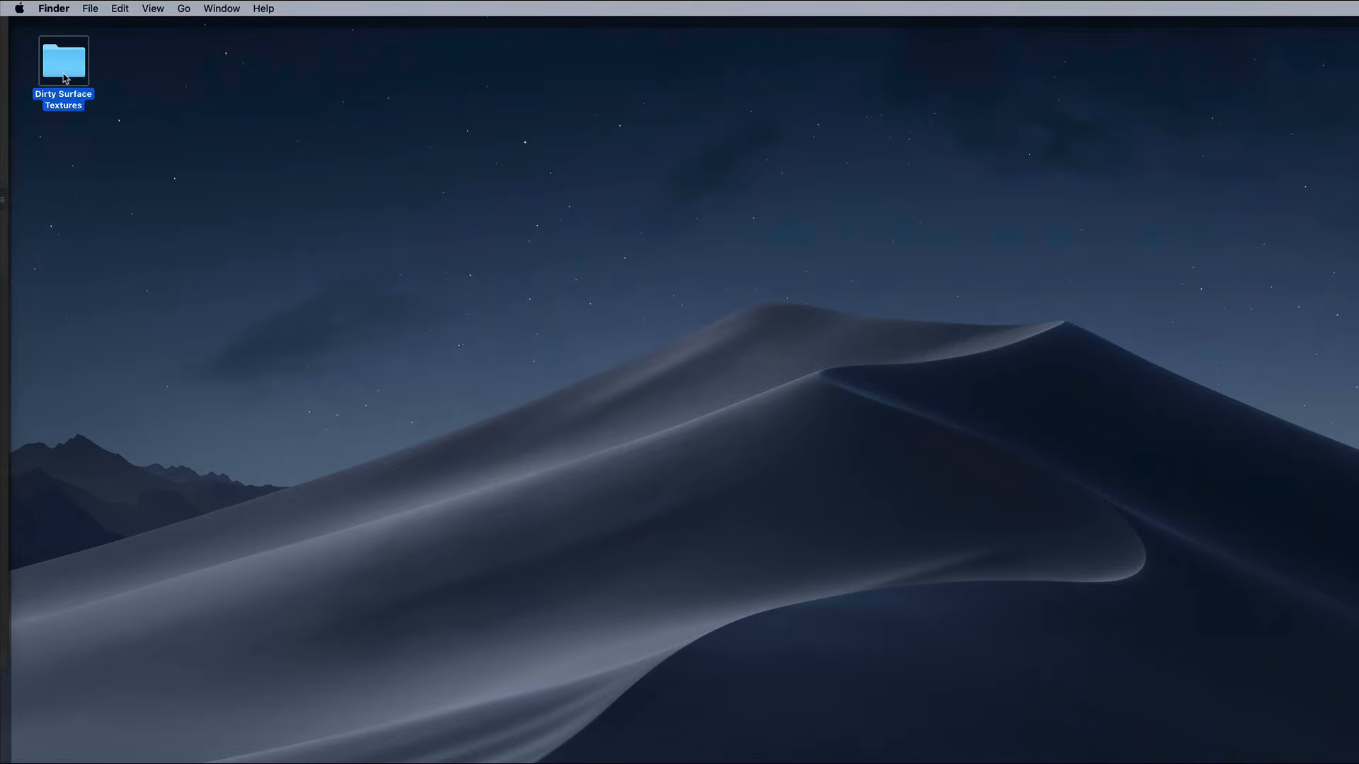
{"action": "right_click", "coordinate": [698, 434]}
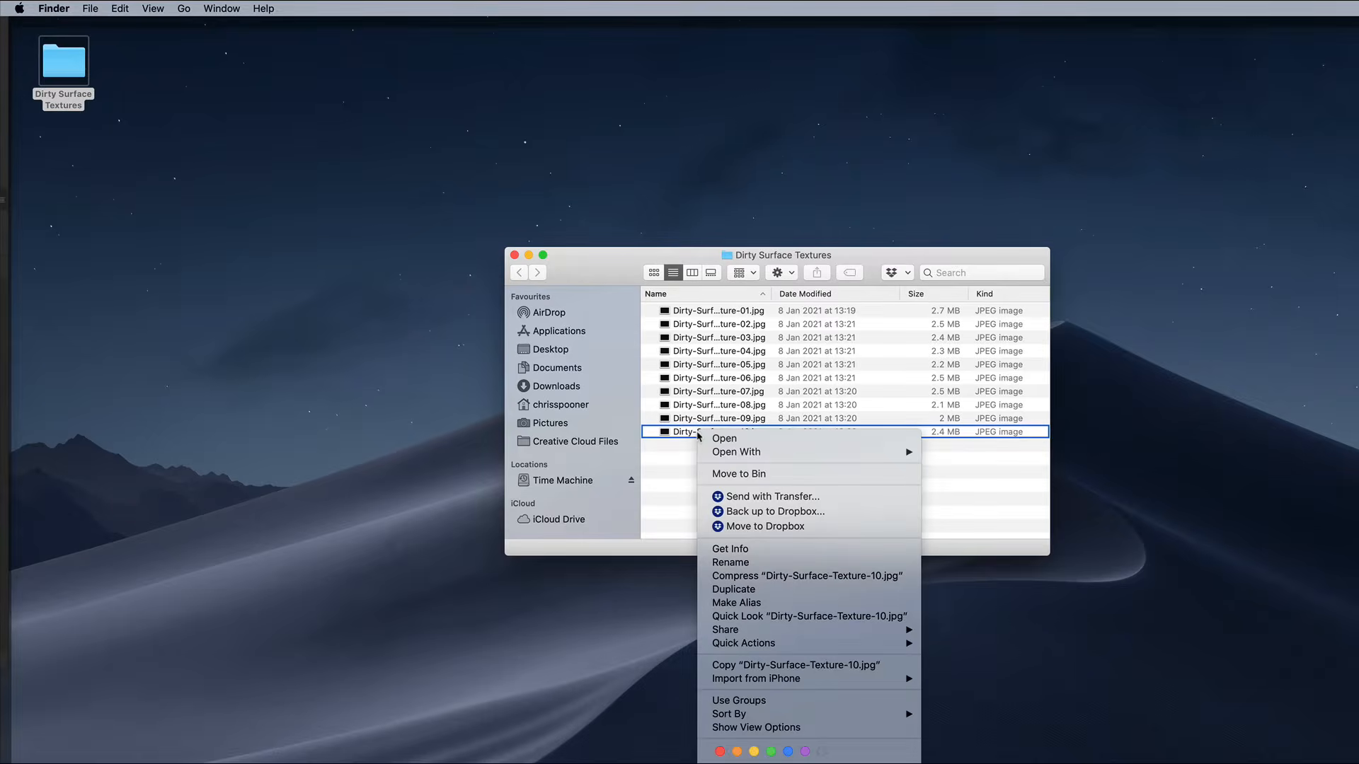
{"action": "mouse_move", "coordinate": [736, 451]}
{"action": "left_click", "coordinate": [939, 492]}
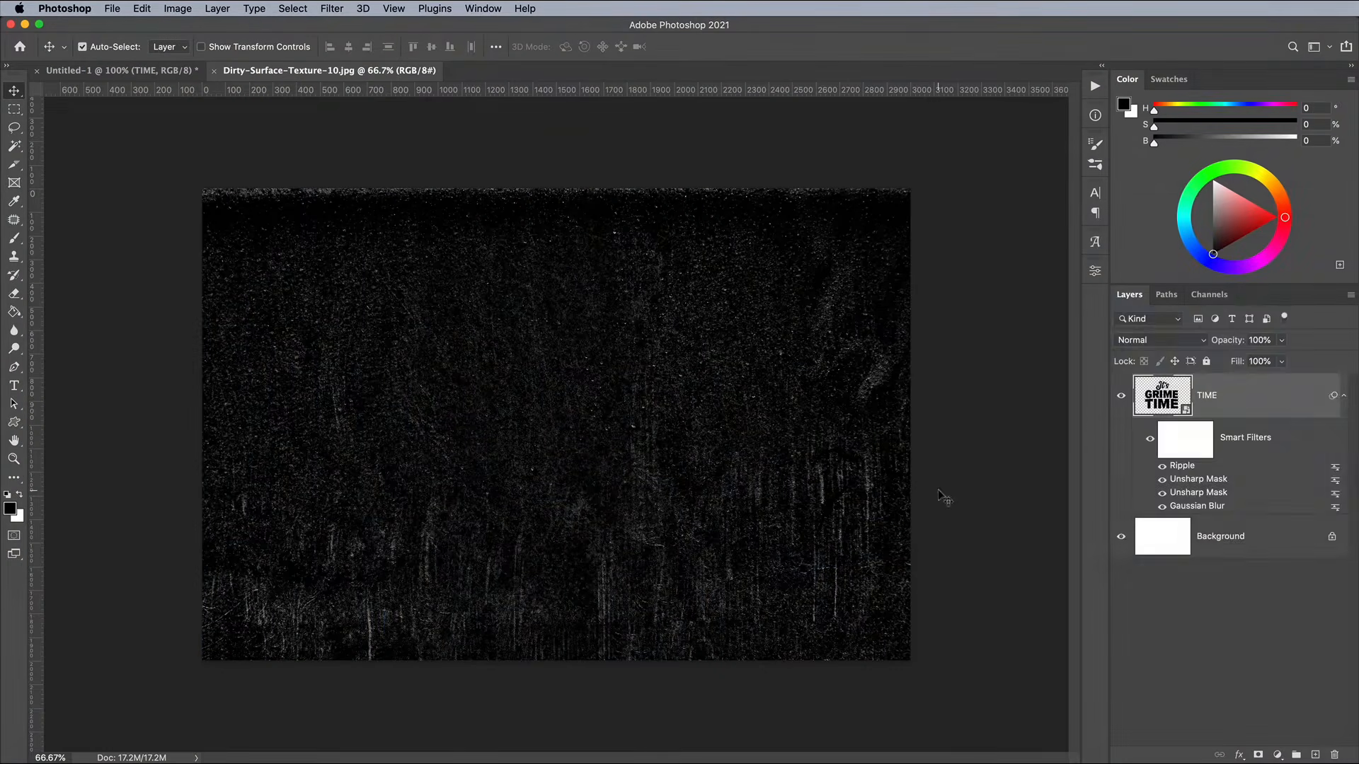
Copy the whole dirty surface texture and paste it into the lettering document above the text
{"action": "key", "text": "super+a"}
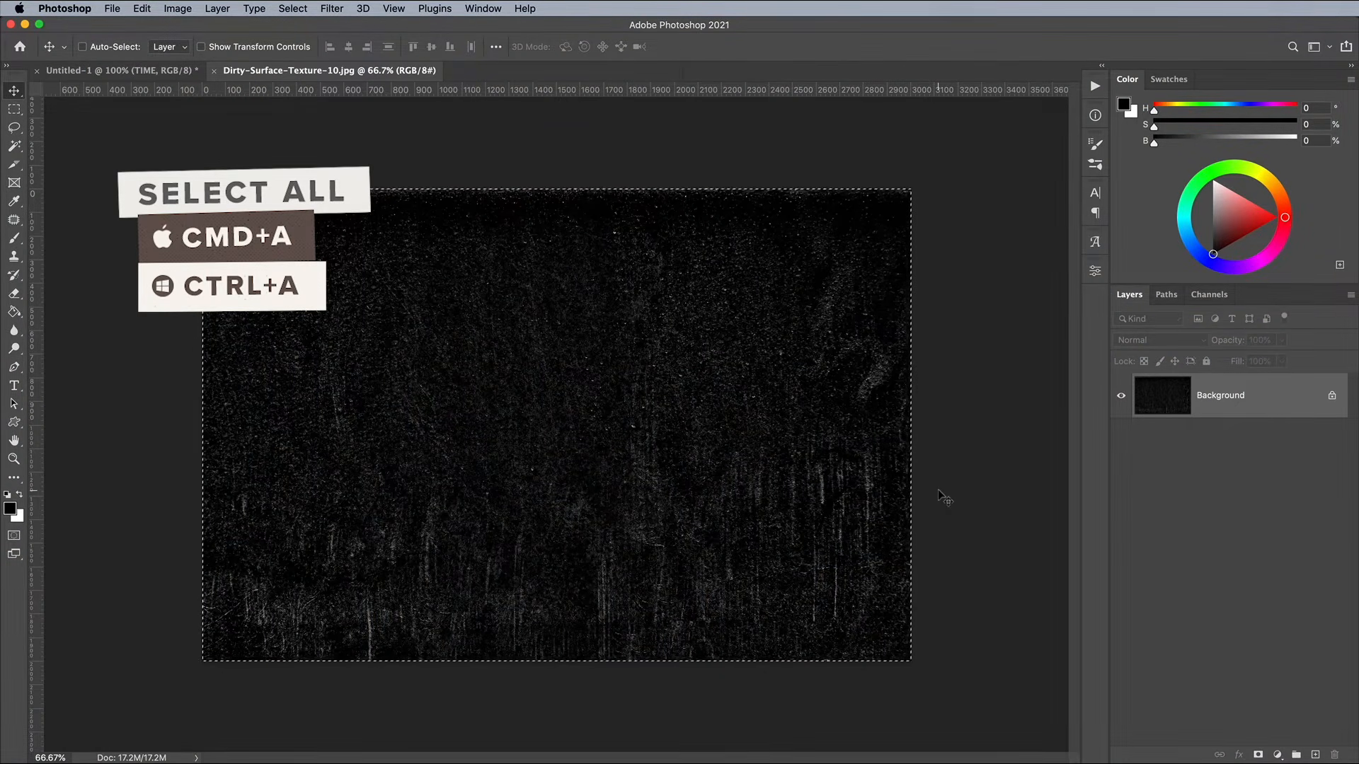
{"action": "key", "text": "super+c"}
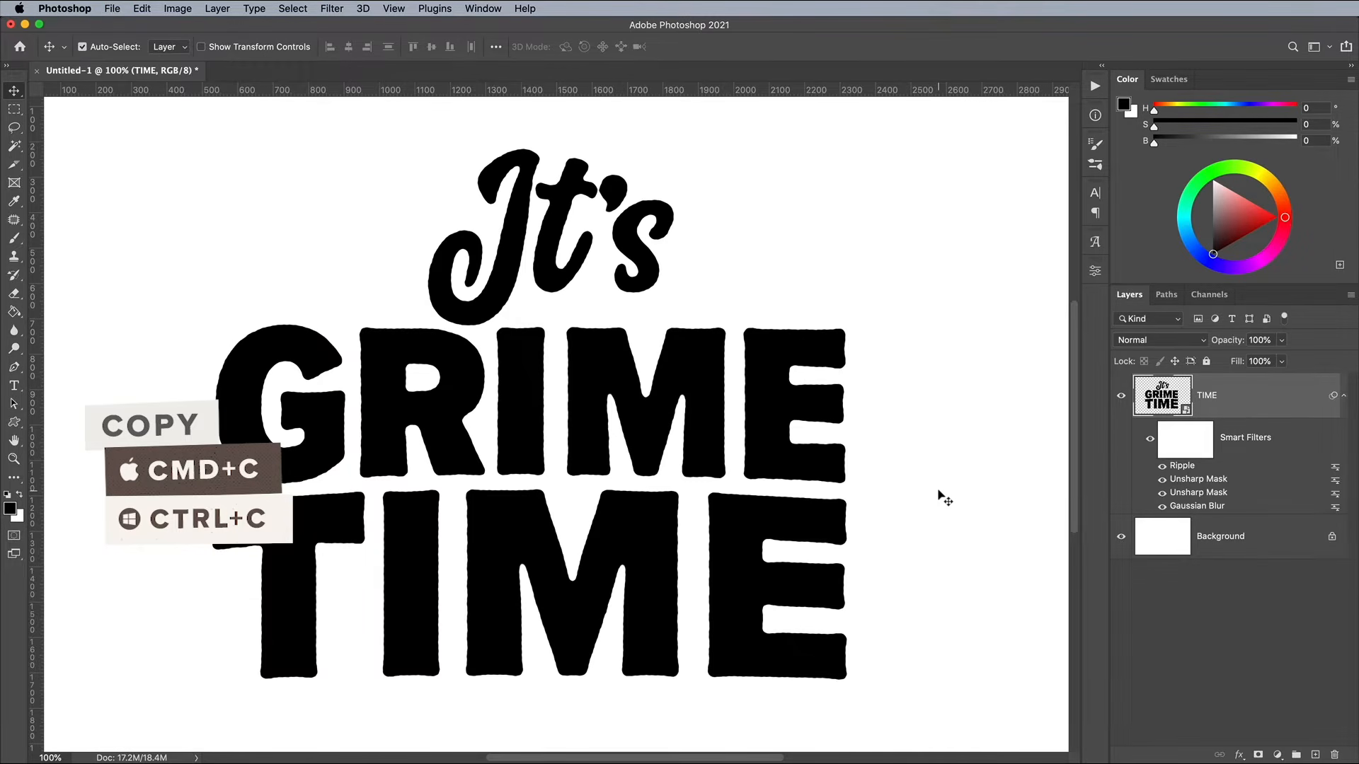
{"action": "key", "text": "super+v"}
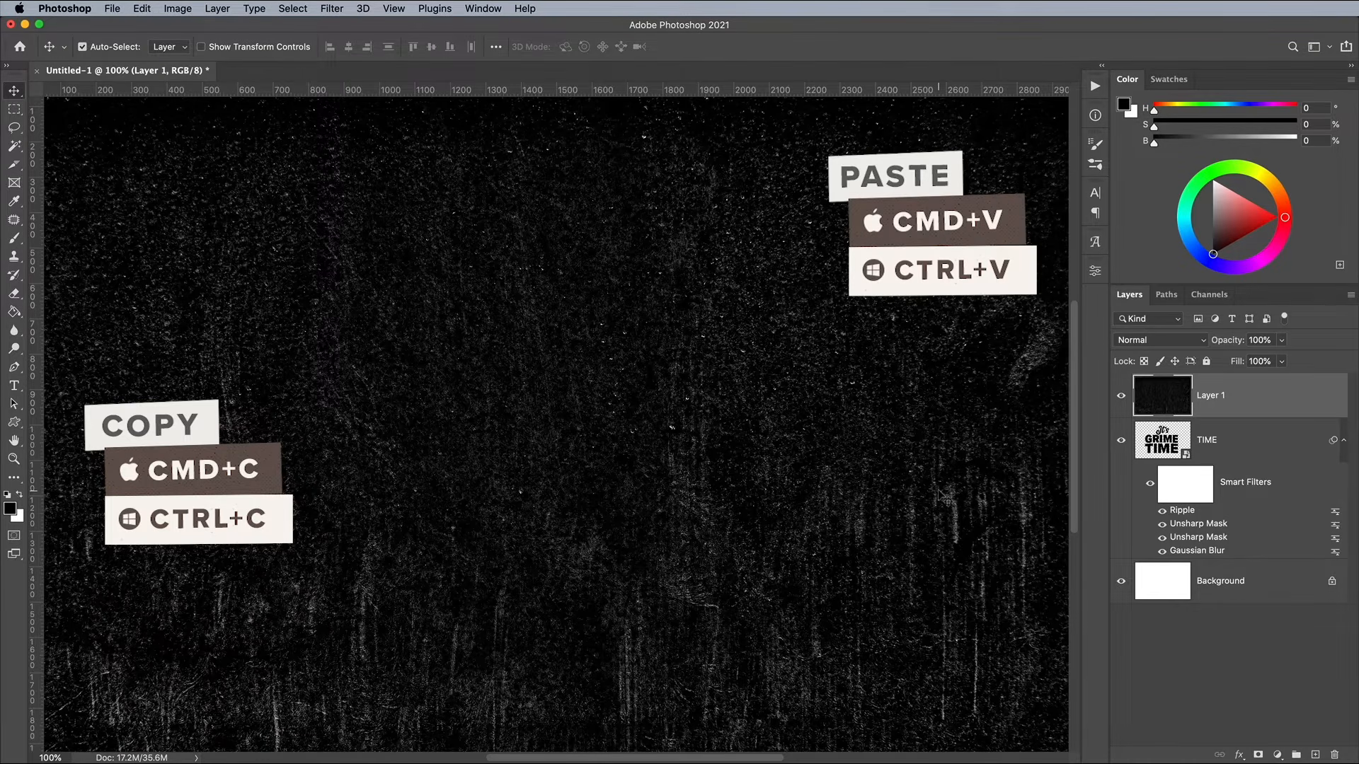
{"action": "key", "text": "super+minus"}
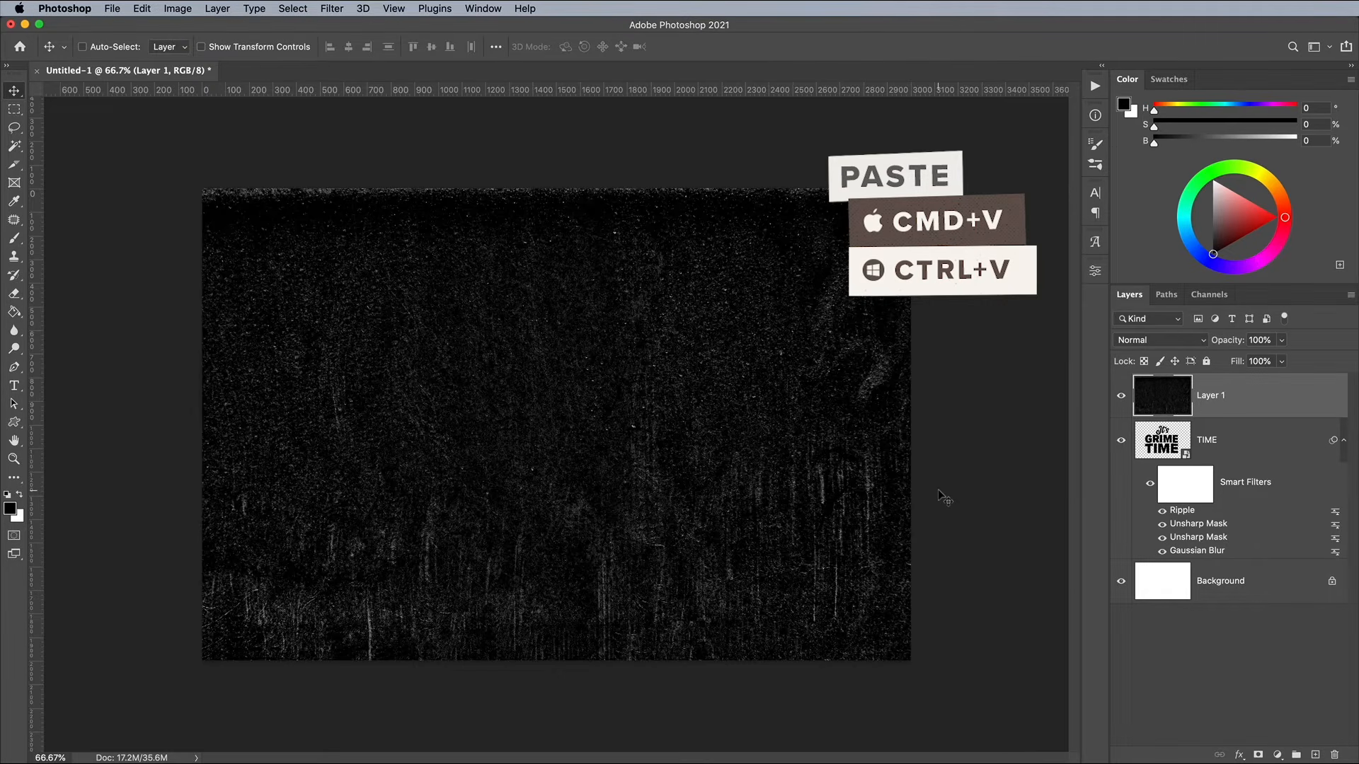
Clip the pasted texture layer to the lettering below it and convert the texture to a smart object
{"action": "key", "text": "super+plus"}
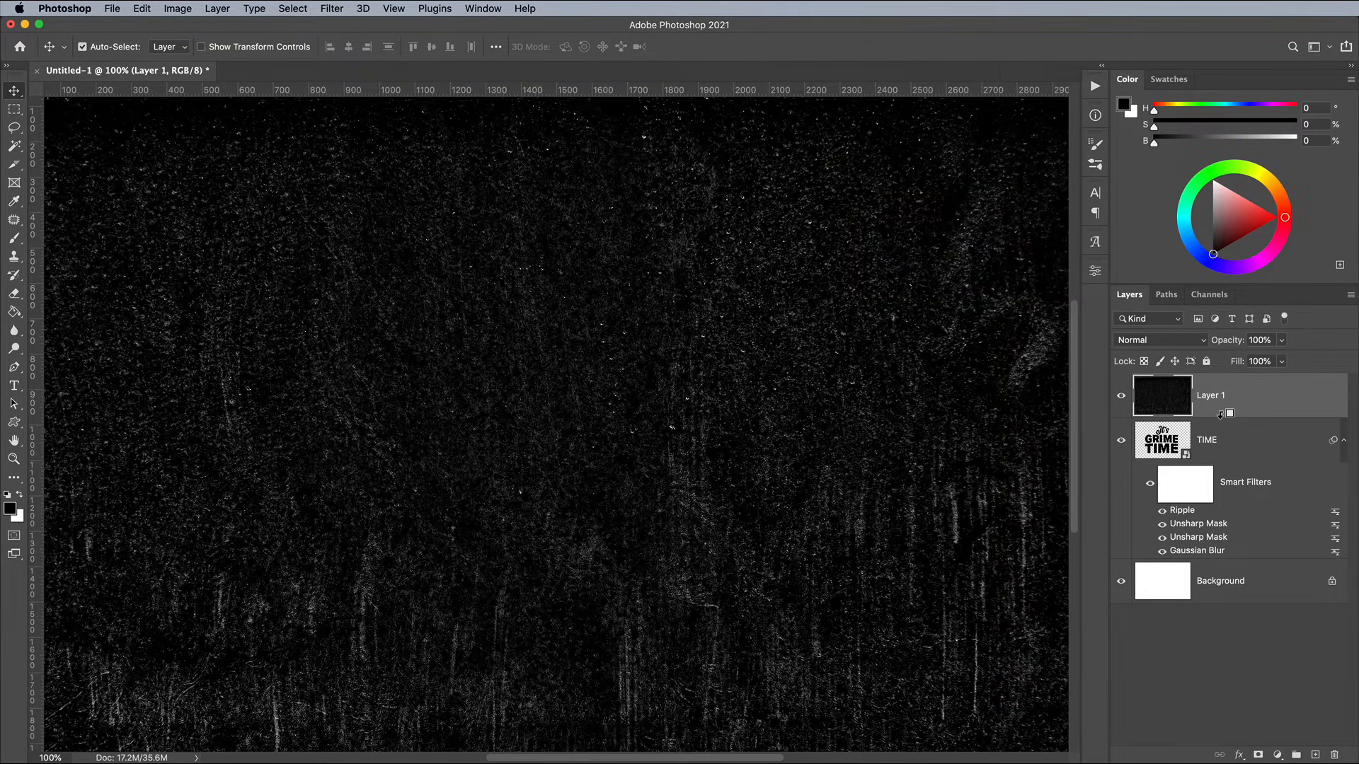
{"action": "left_click", "coordinate": [1220, 415], "text": "alt"}
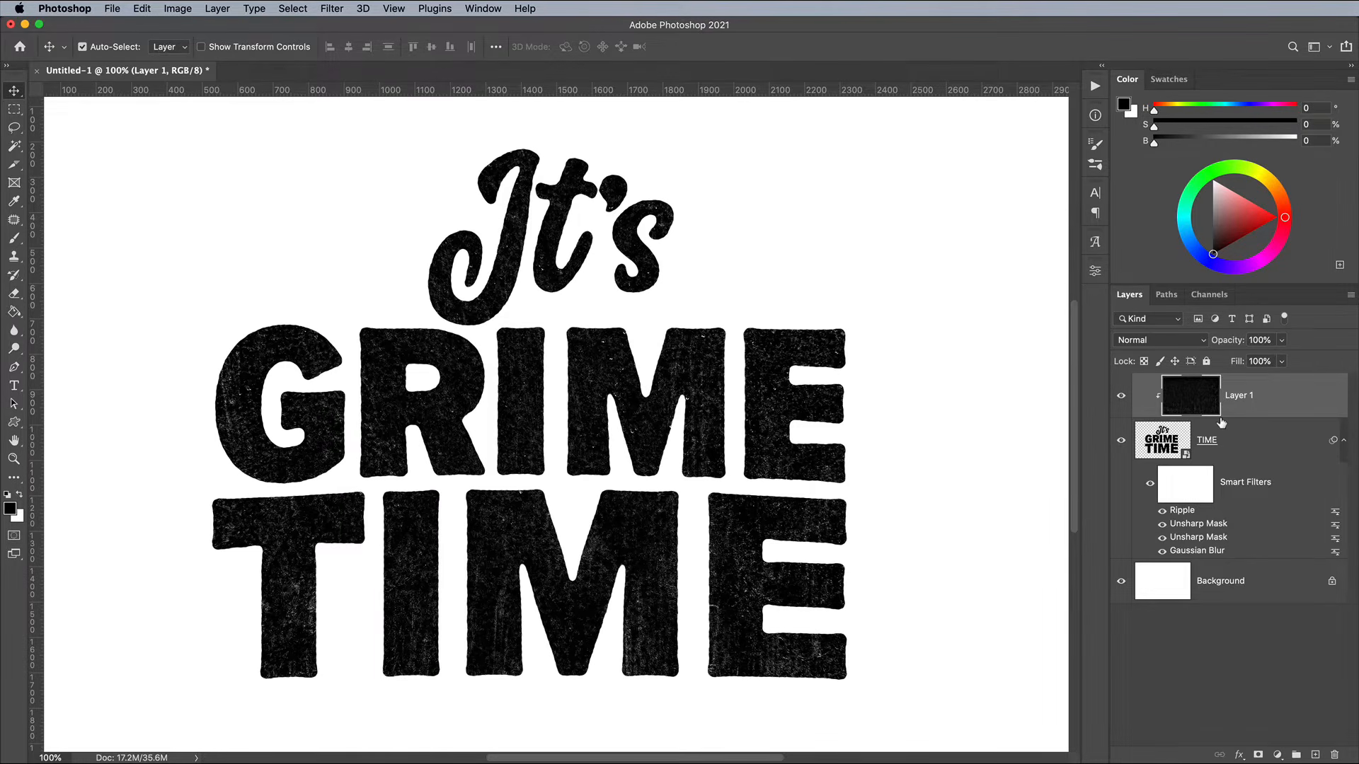
{"action": "right_click", "coordinate": [1285, 403]}
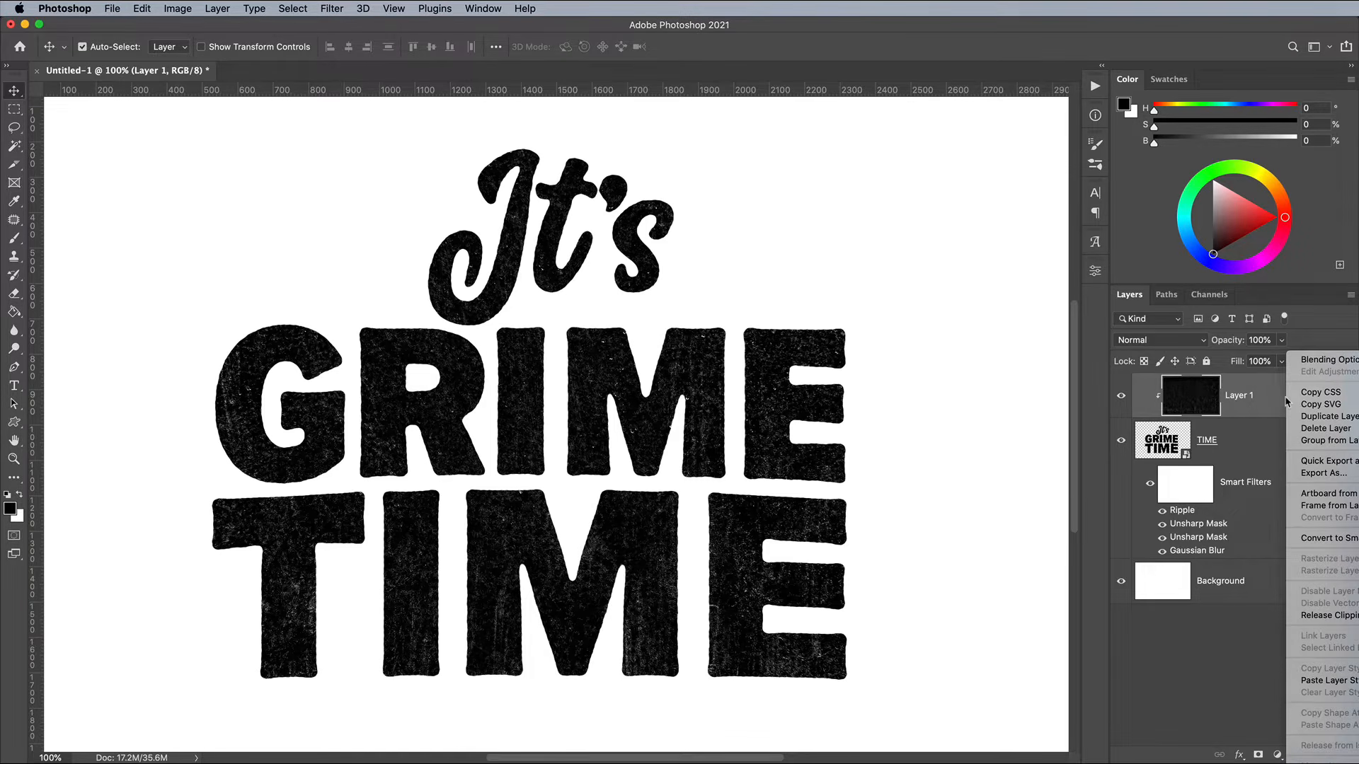
{"action": "left_click", "coordinate": [1318, 540]}
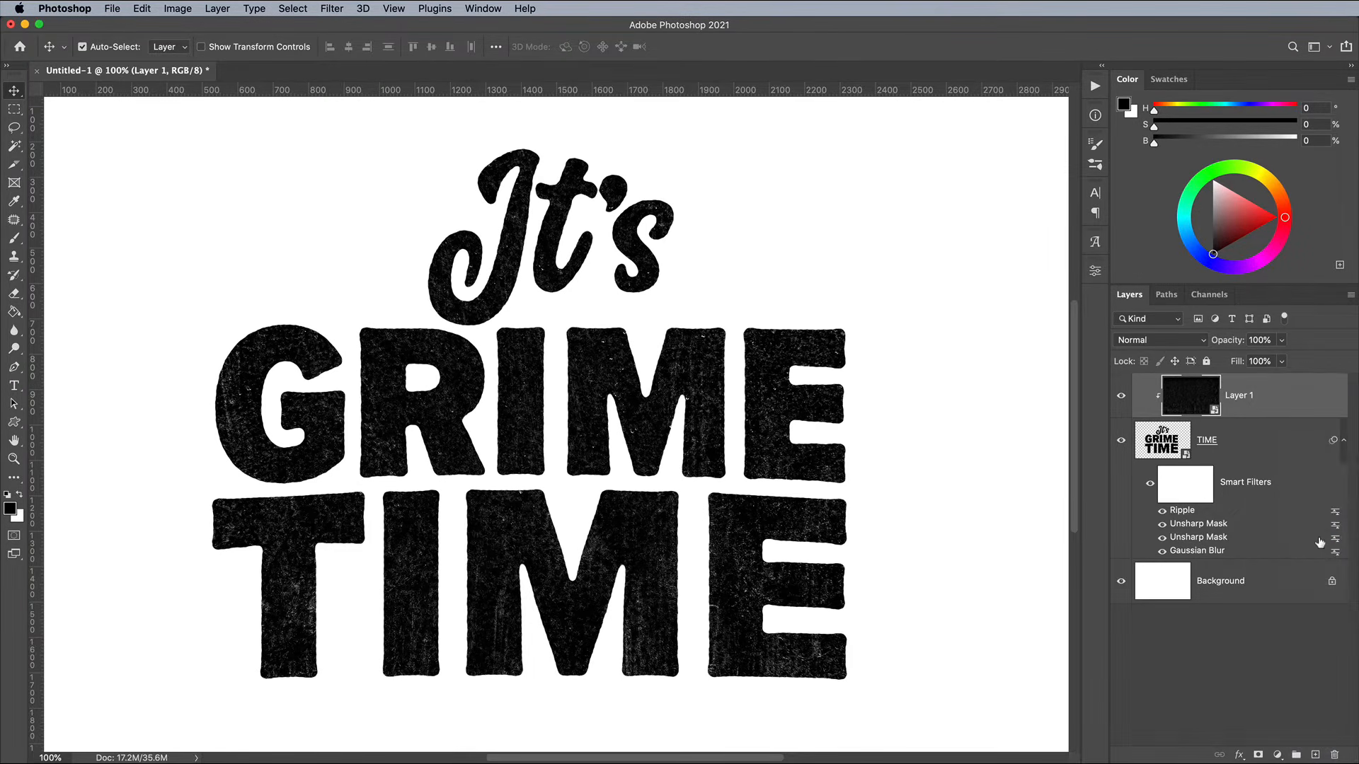
Apply an Unsharp Mask smart filter to the texture layer with amount 171%, radius 1000 pixels and threshold 77, and compare before and after
{"action": "left_click", "coordinate": [337, 12]}
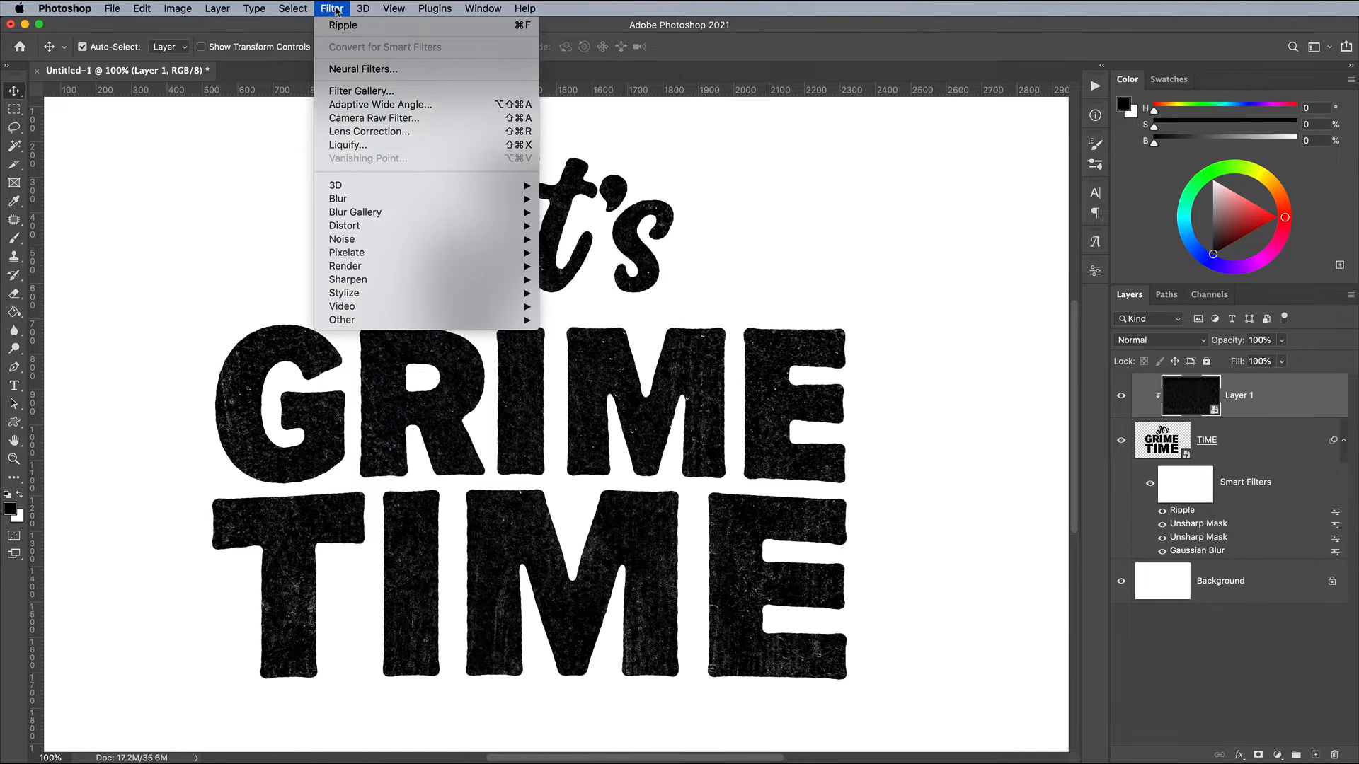
{"action": "mouse_move", "coordinate": [412, 281]}
{"action": "left_click", "coordinate": [584, 347]}
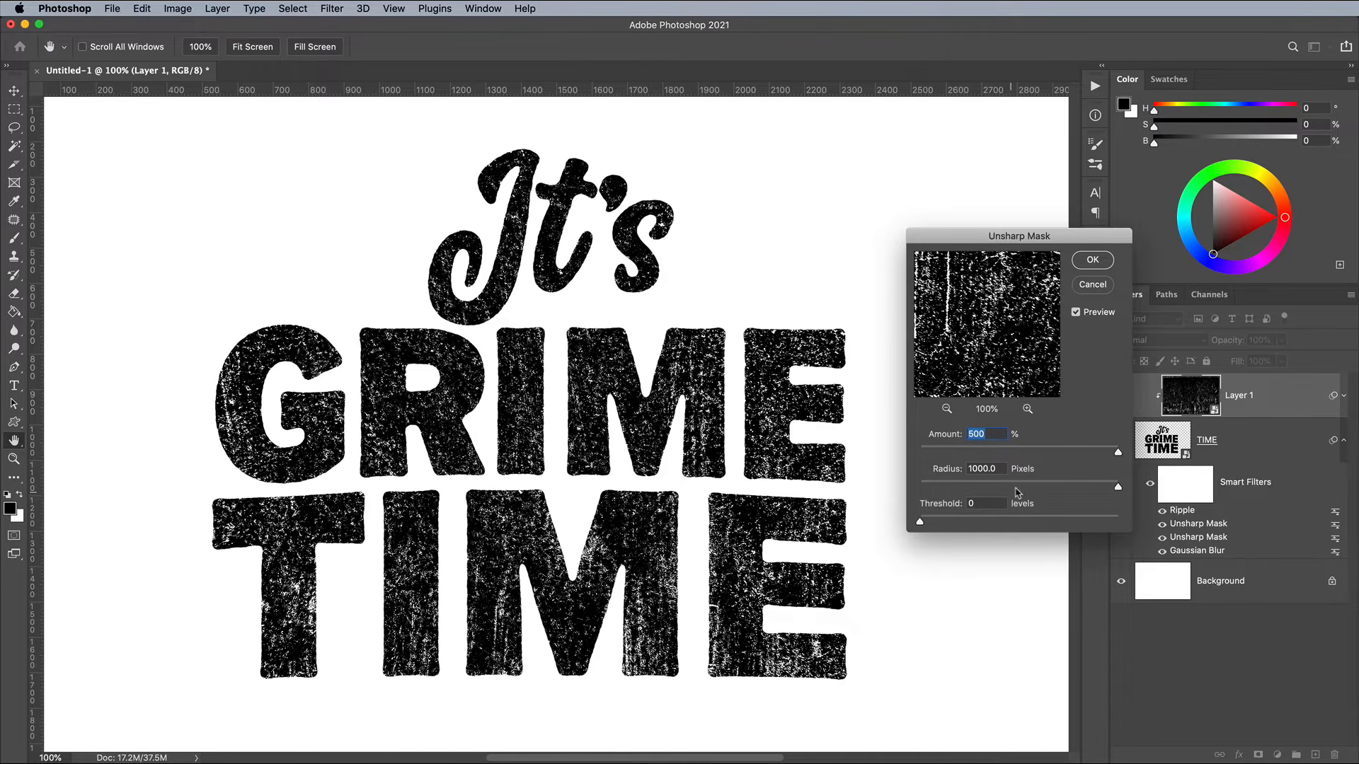
{"action": "left_click_drag", "start_coordinate": [1118, 452], "coordinate": [1066, 454]}
{"action": "left_click", "coordinate": [1118, 487]}
{"action": "left_click_drag", "start_coordinate": [919, 522], "coordinate": [1006, 522]}
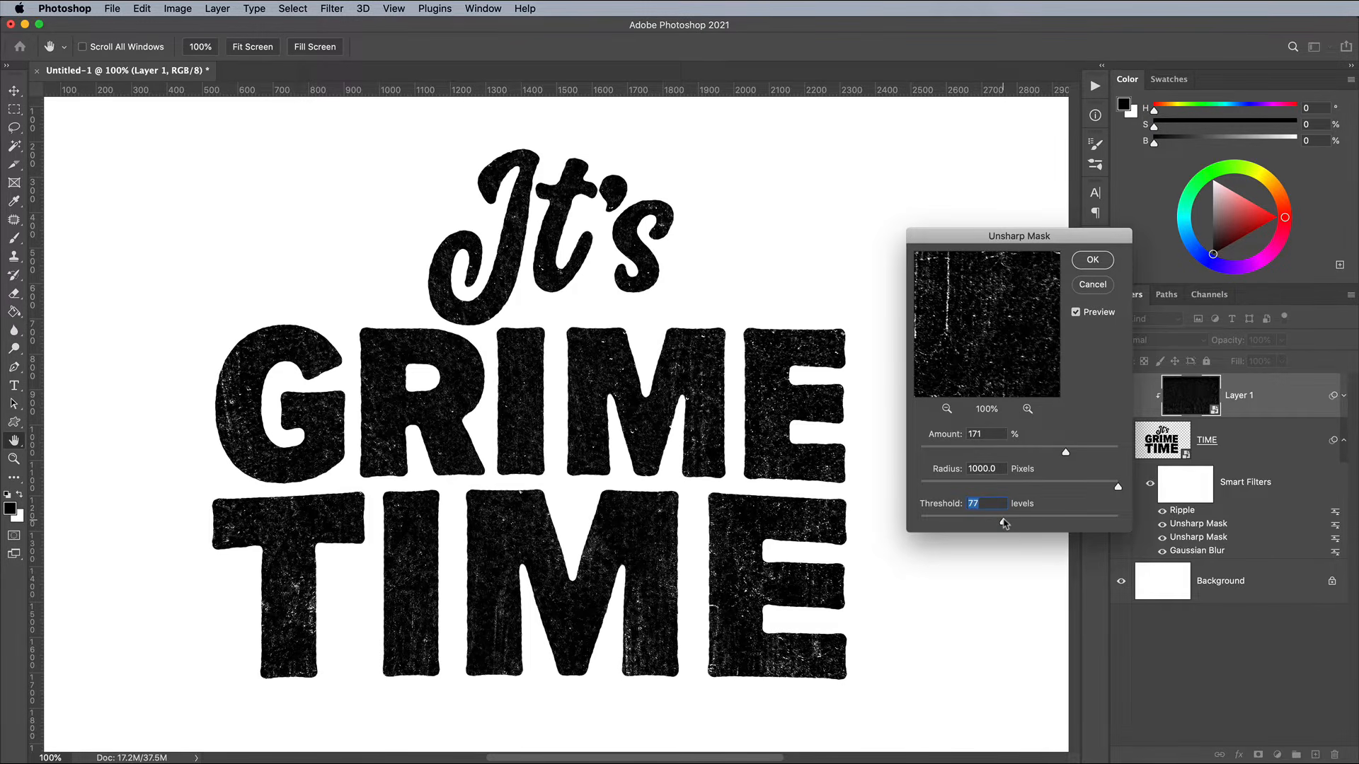
{"action": "left_click", "coordinate": [1093, 259]}
{"action": "left_click", "coordinate": [1191, 467]}
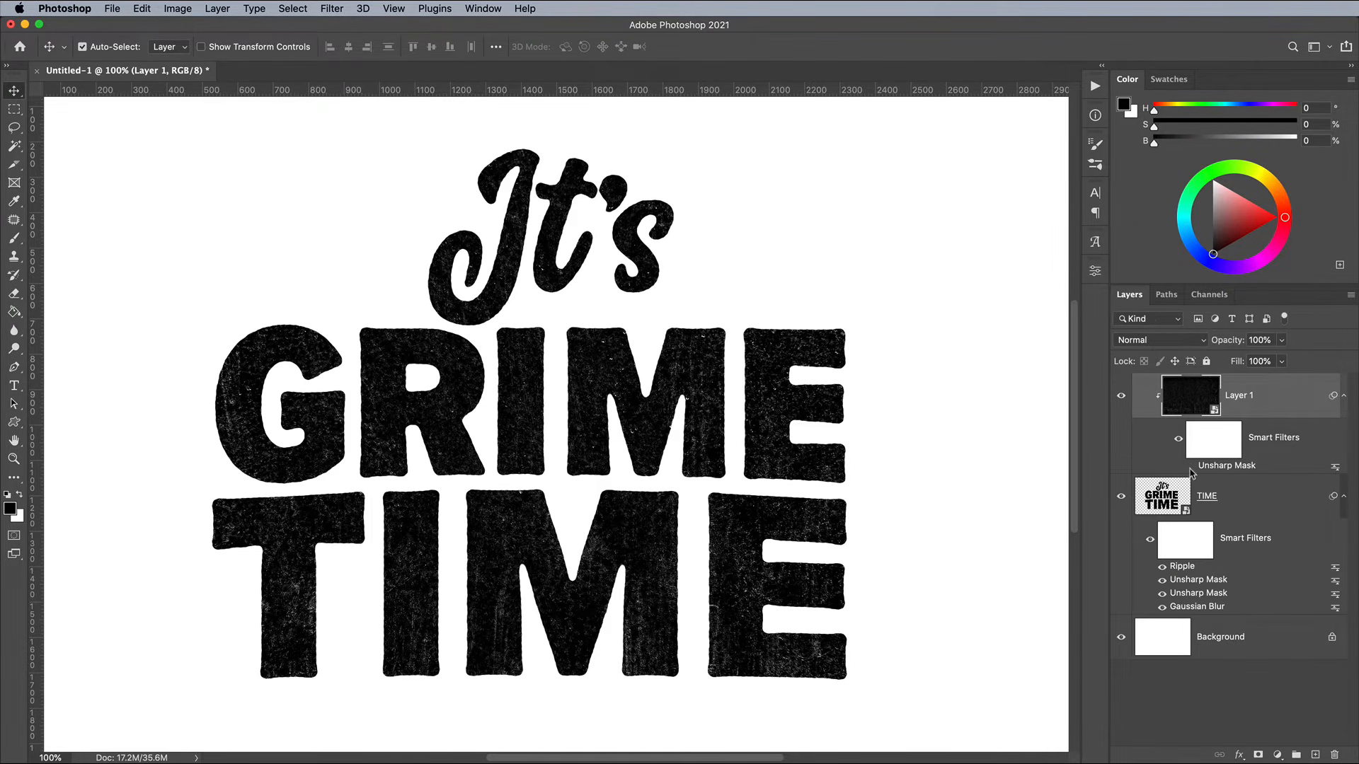
{"action": "left_click", "coordinate": [1191, 467]}
Release the texture layer from its clipping mask and save the document as displacement-map.psd on the Desktop
{"action": "left_click_drag", "start_coordinate": [1241, 473], "coordinate": [1271, 476]}
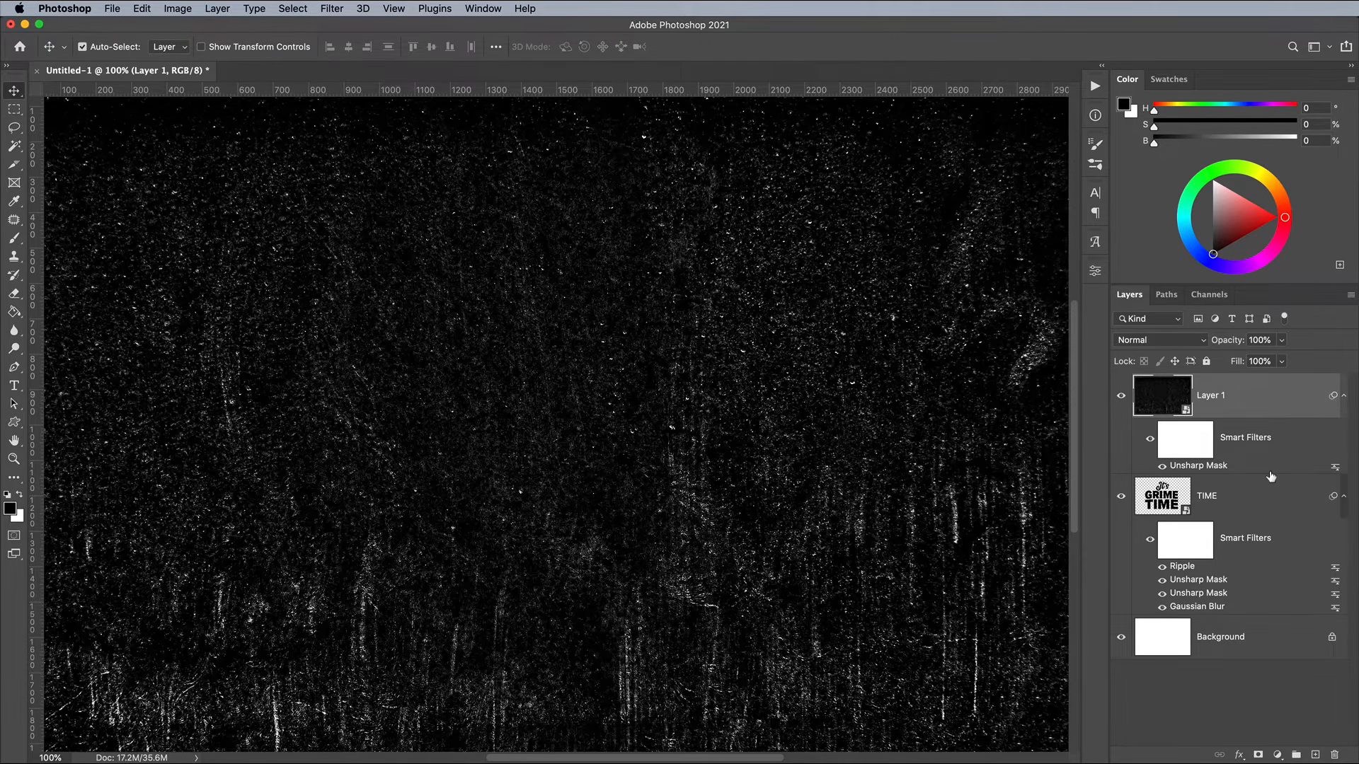
{"action": "left_click", "coordinate": [112, 8]}
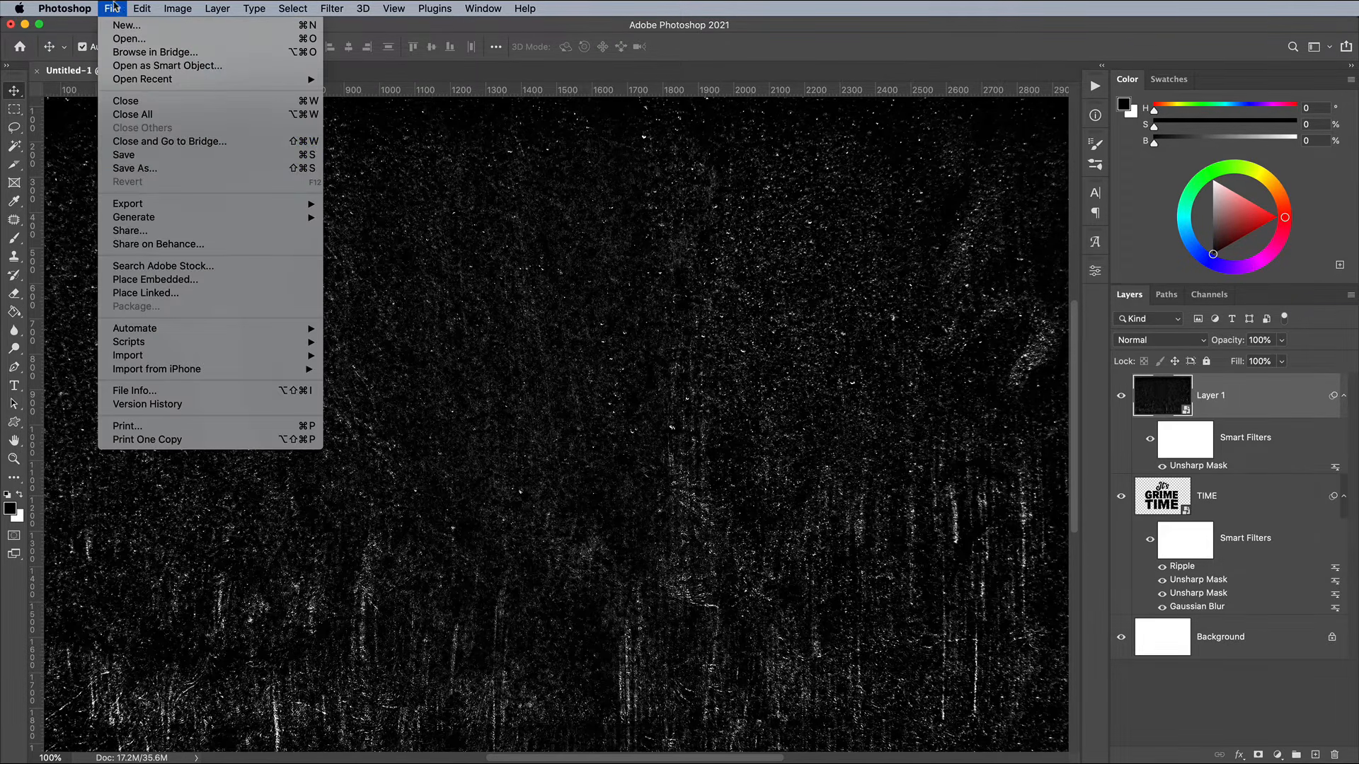
{"action": "left_click", "coordinate": [157, 168]}
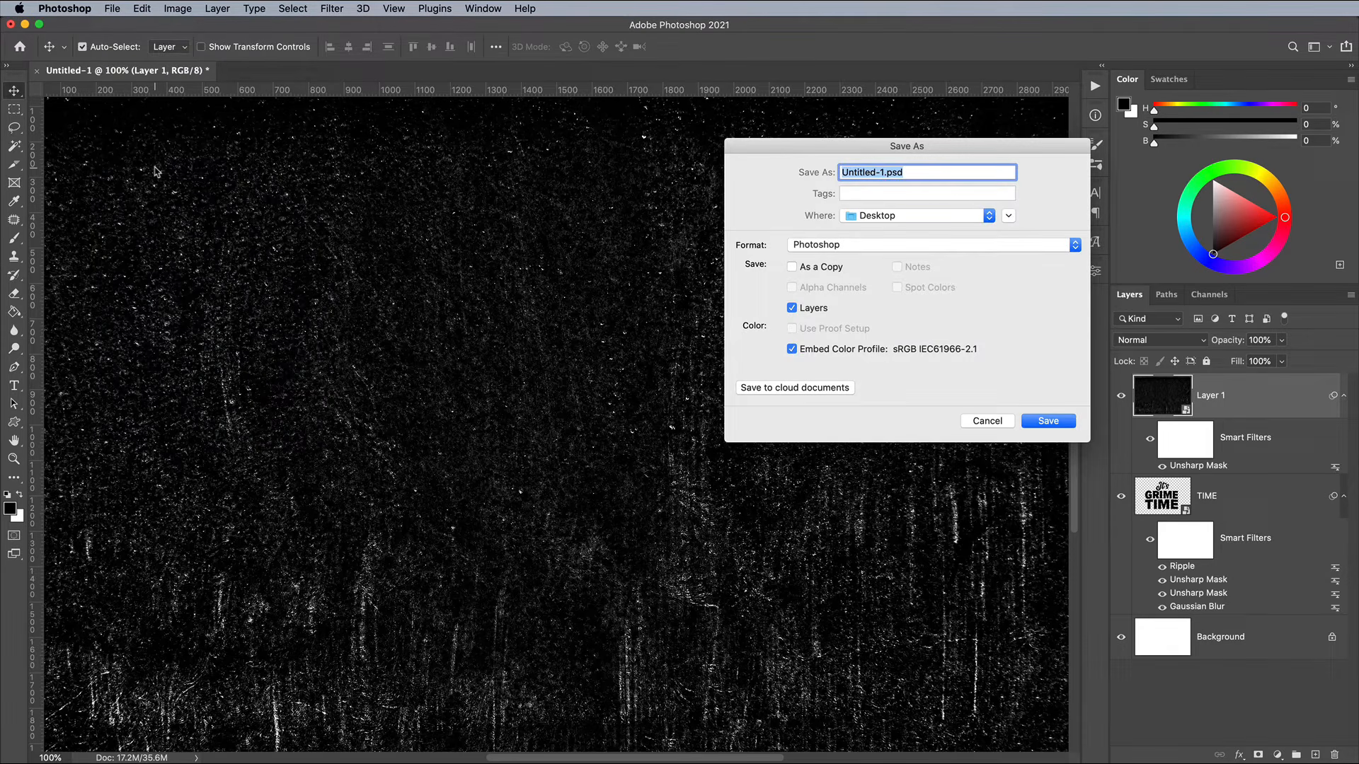
{"action": "key", "text": "Left"}
{"action": "key", "text": "alt+shift+Right"}
{"action": "type", "text": "displacement-map"}
{"action": "key", "text": "Return"}
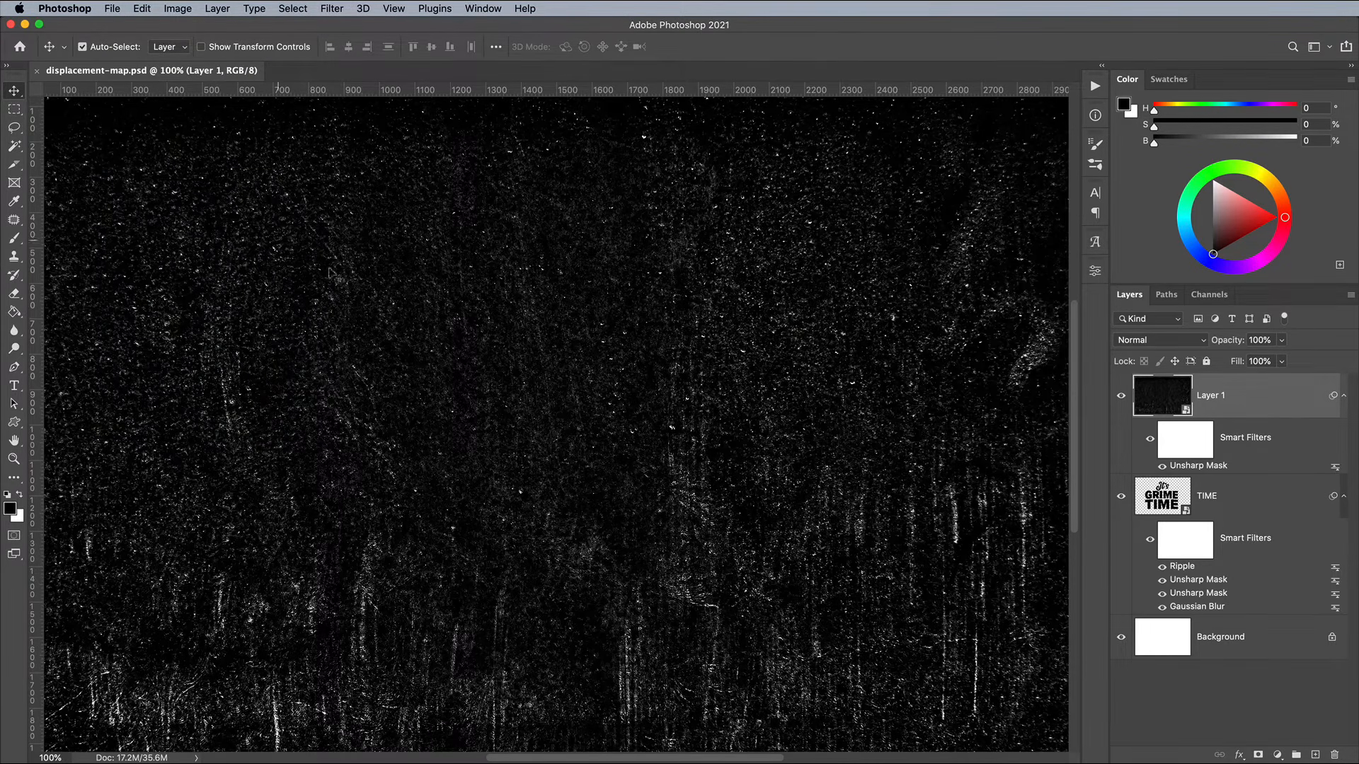
Clip the texture to the lettering again and apply Displace to the TIME layer with horizontal and vertical scale 10, using the saved displacement map
{"action": "left_click", "coordinate": [1247, 469], "text": "alt"}
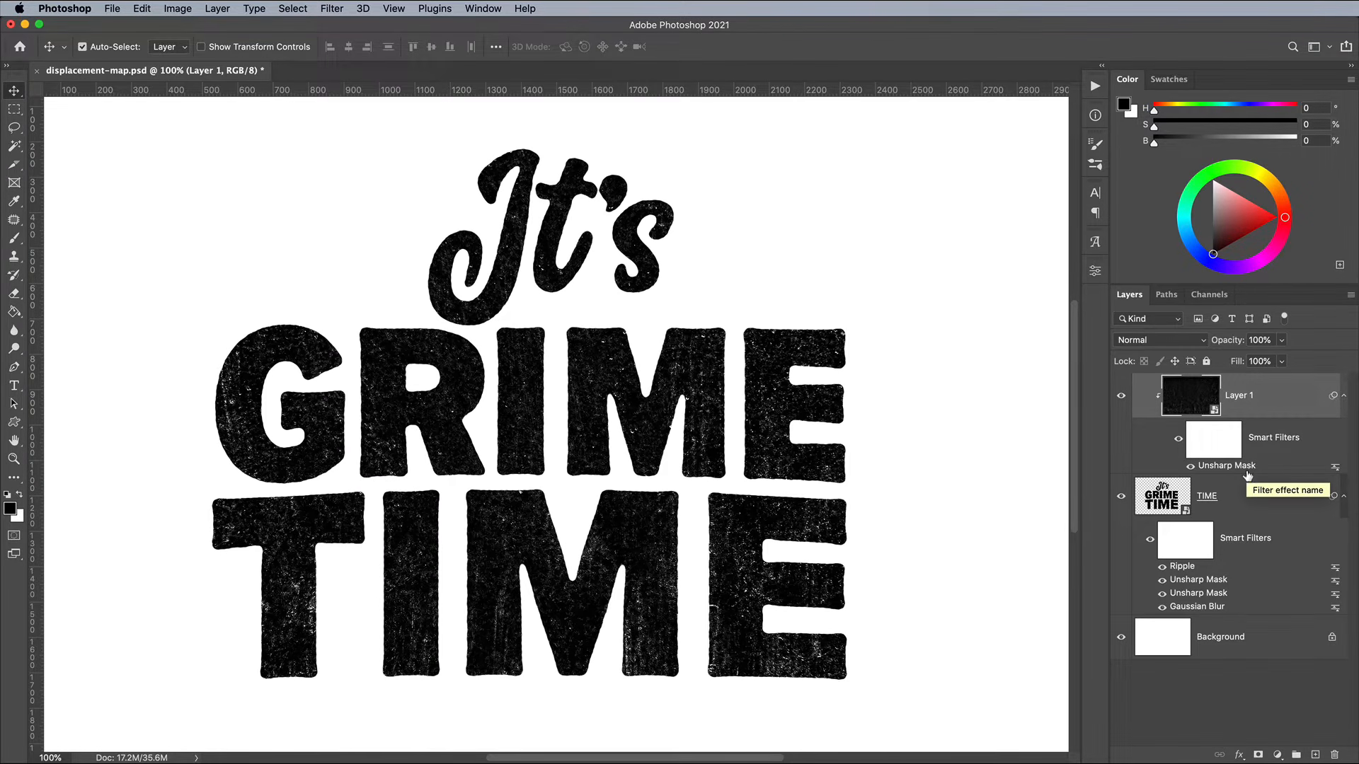
{"action": "left_click", "coordinate": [1256, 503]}
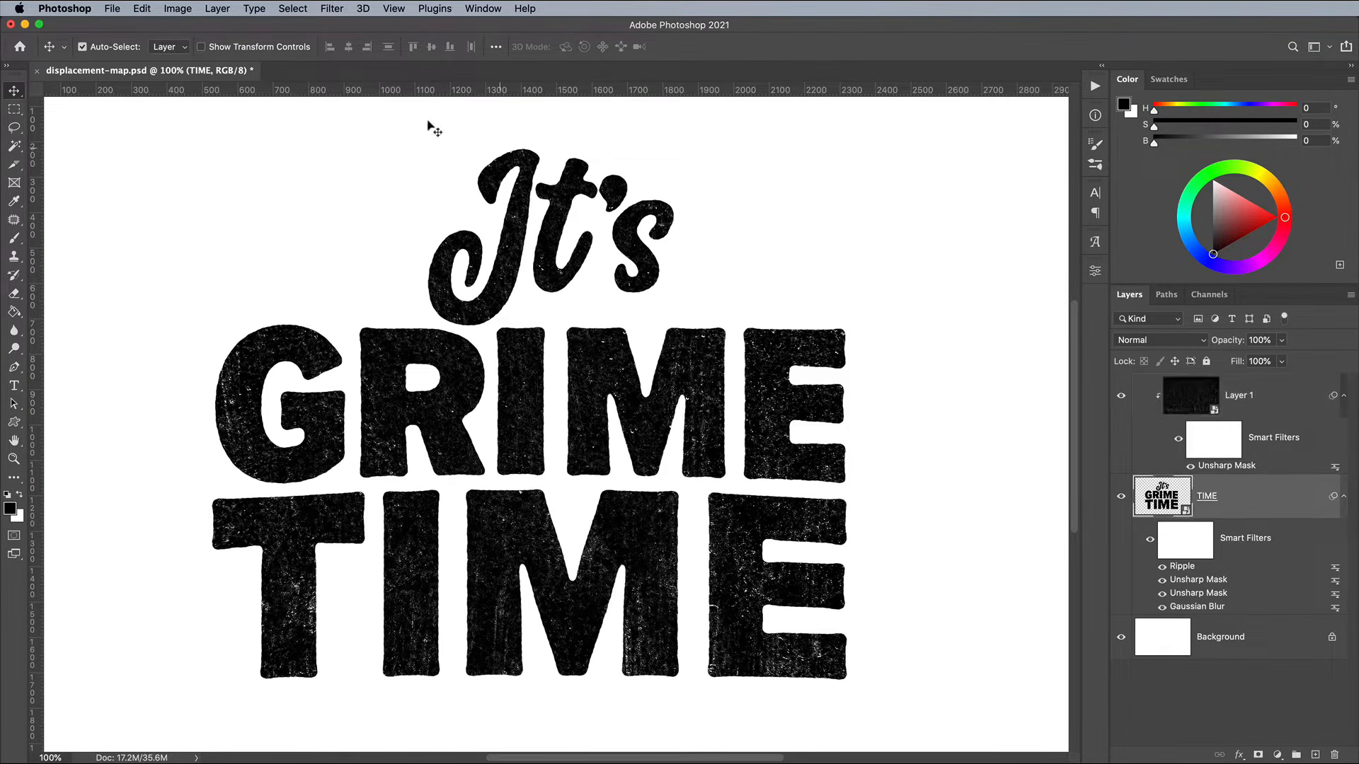
{"action": "left_click", "coordinate": [327, 9]}
{"action": "mouse_move", "coordinate": [458, 225]}
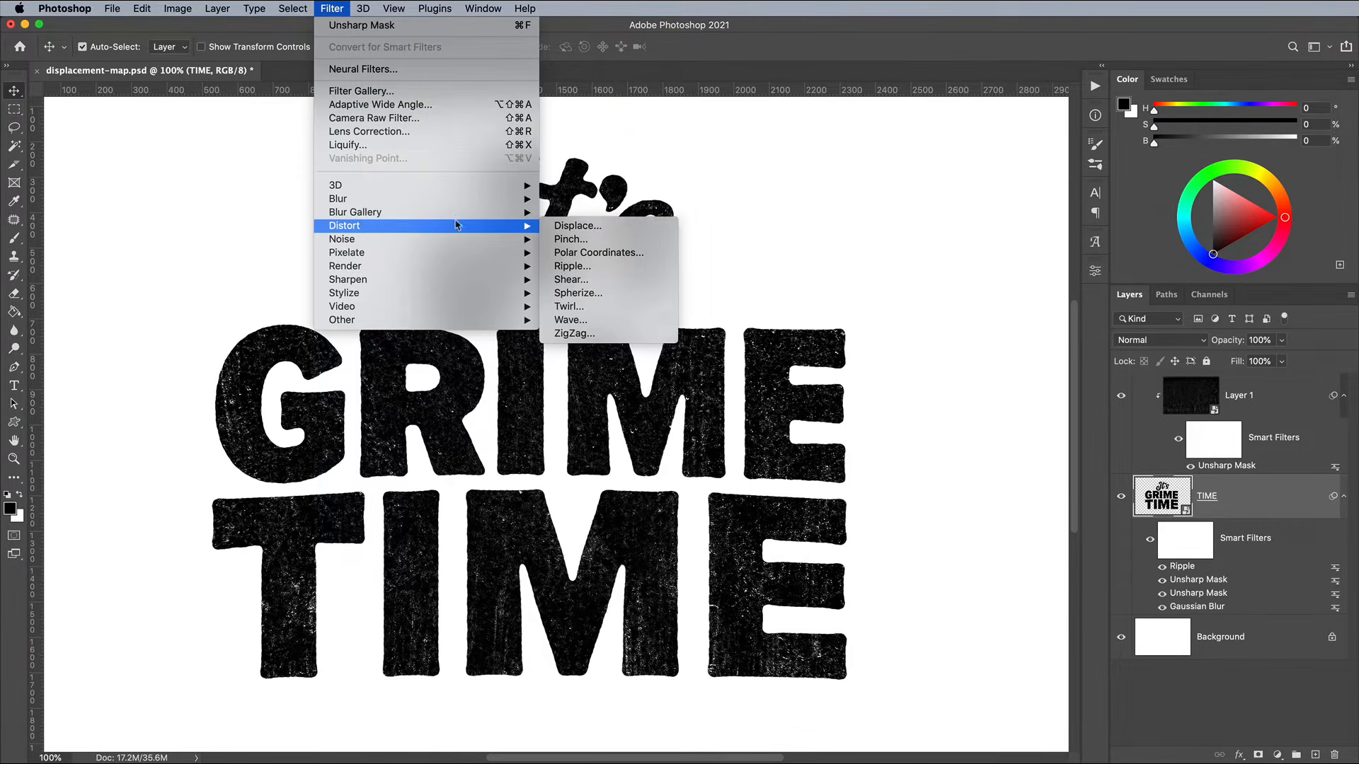
{"action": "left_click", "coordinate": [582, 228]}
{"action": "left_click", "coordinate": [979, 310]}
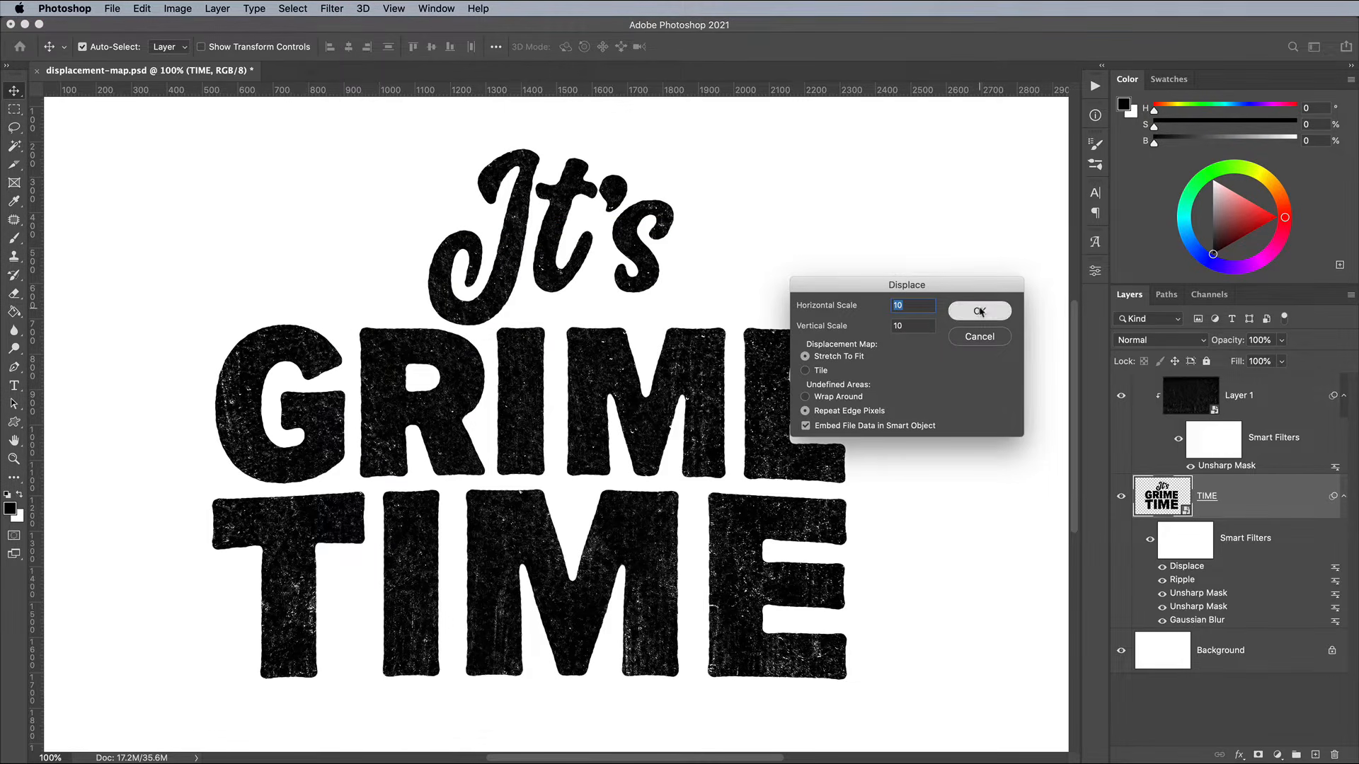
{"action": "left_click", "coordinate": [1151, 479]}
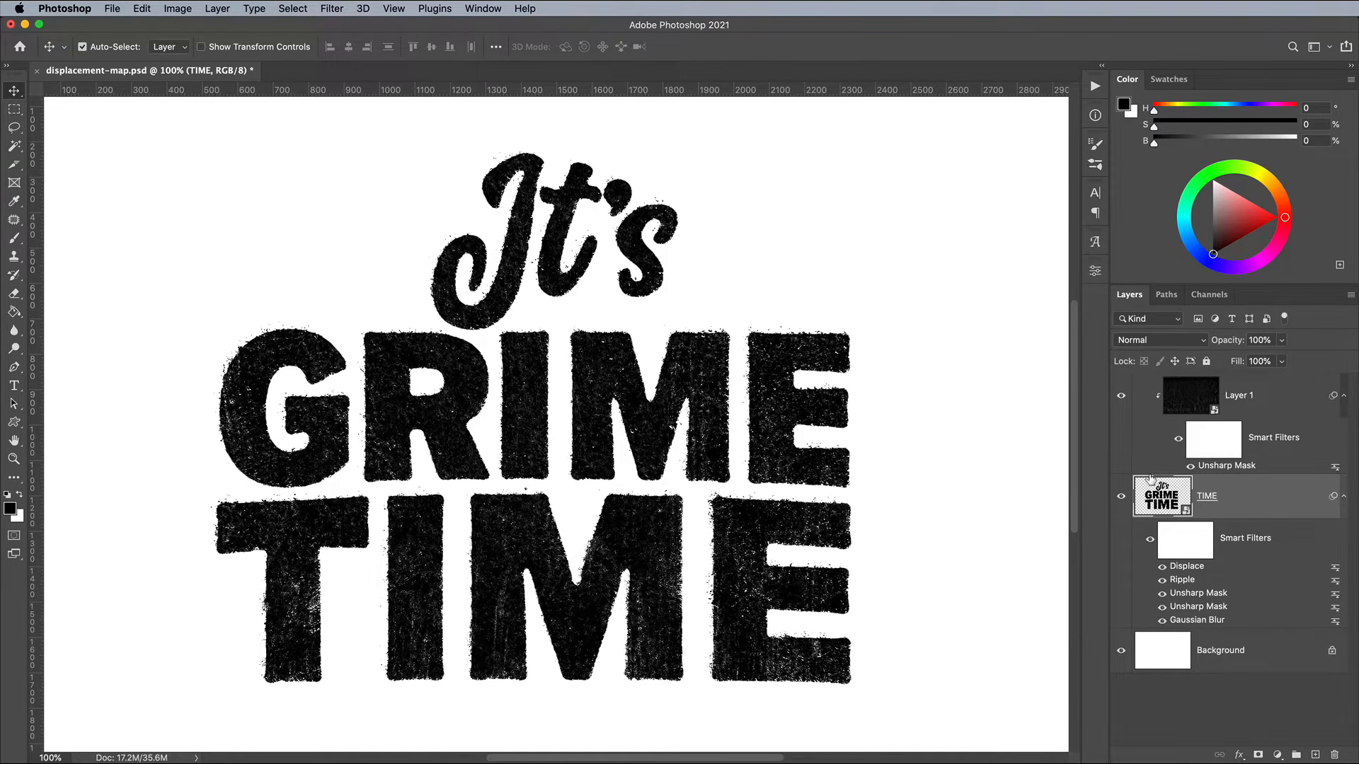
Soften the displaced edges of the TIME lettering with a Gaussian Blur smart filter of 0.5 pixels radius
{"action": "key", "text": "super+equal"}
{"action": "key", "text": "super+equal"}
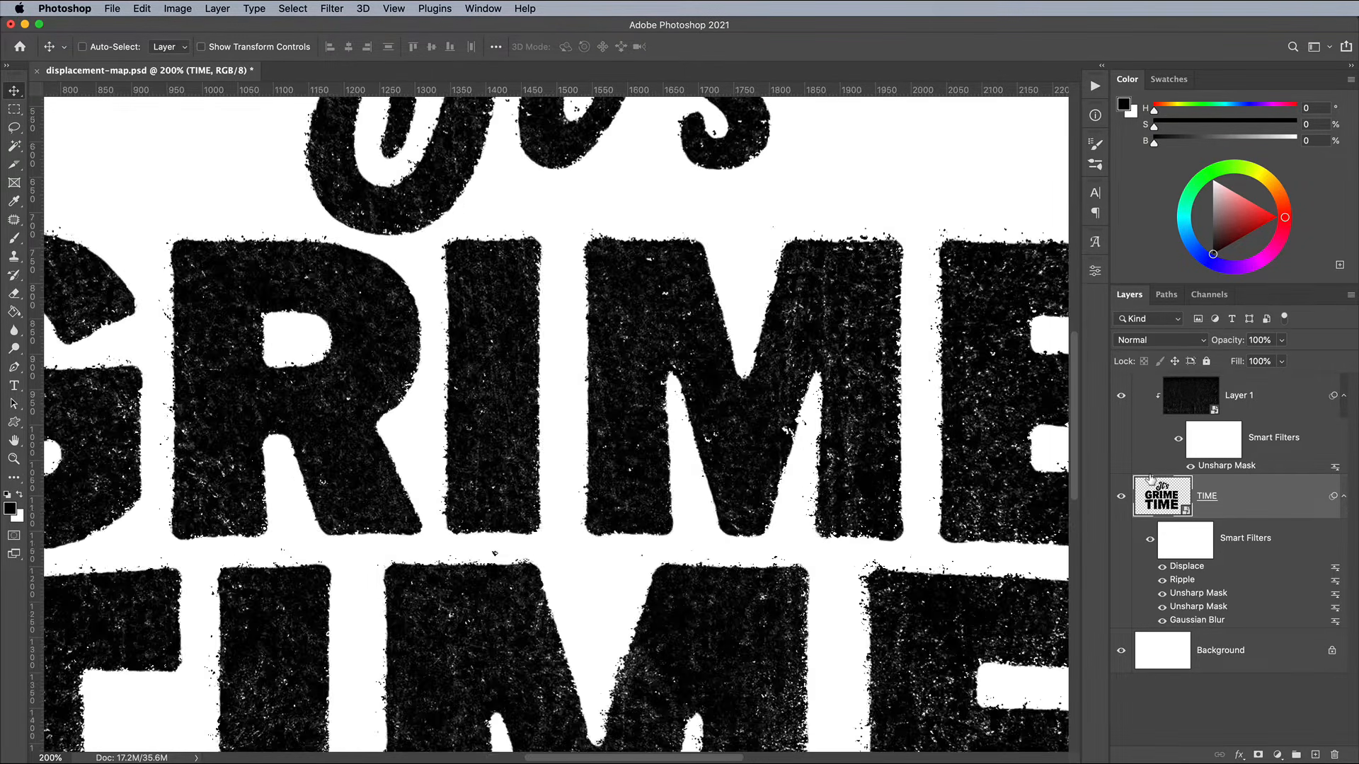
{"action": "left_click_drag", "start_coordinate": [550, 234], "coordinate": [790, 612]}
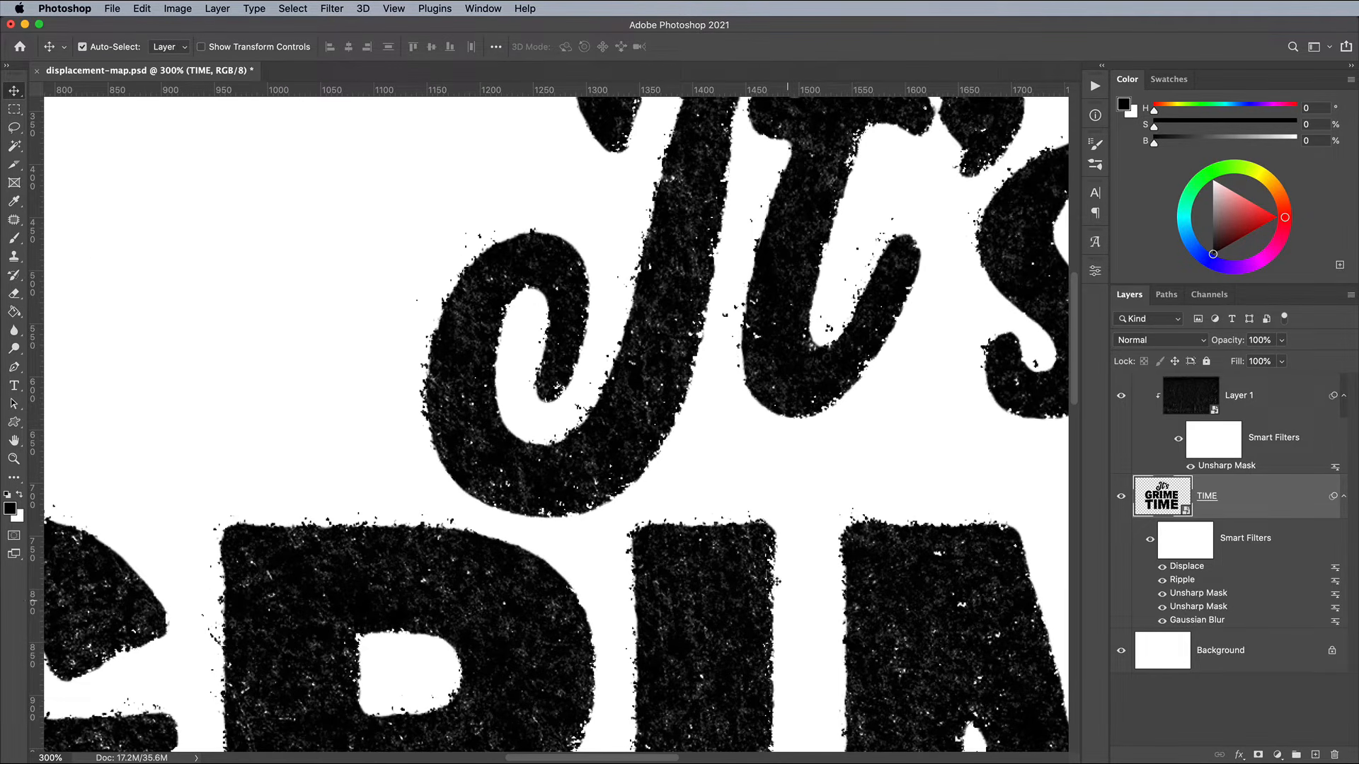
{"action": "left_click", "coordinate": [332, 8]}
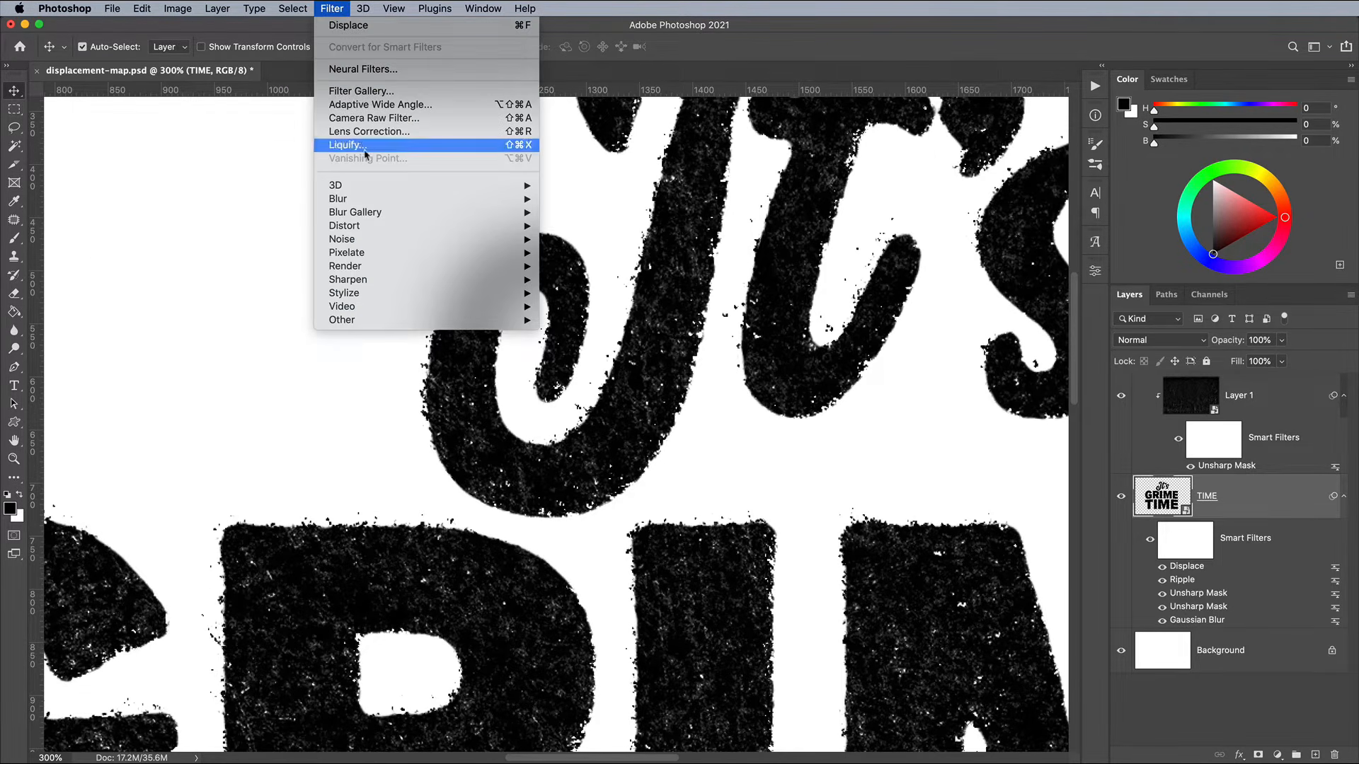
{"action": "mouse_move", "coordinate": [368, 199]}
{"action": "left_click", "coordinate": [598, 253]}
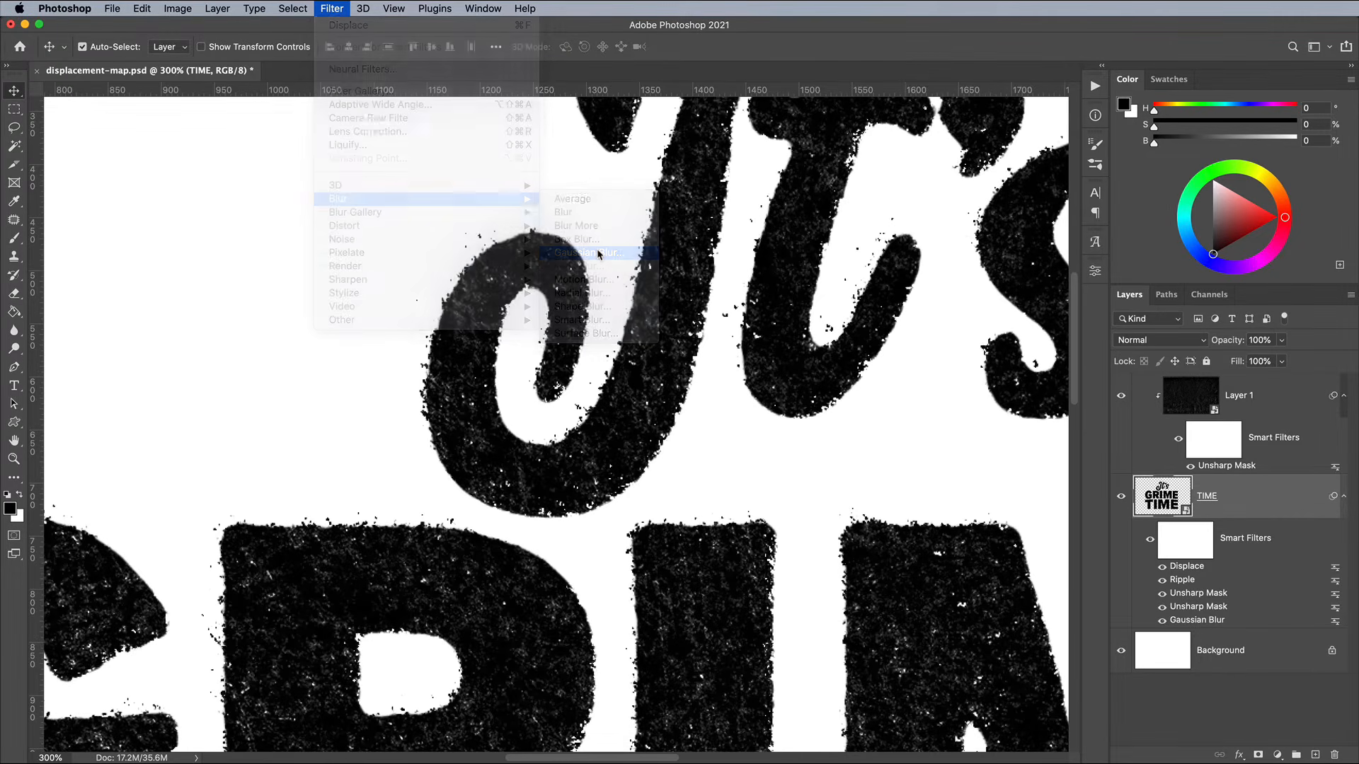
{"action": "left_click_drag", "start_coordinate": [997, 496], "coordinate": [944, 495]}
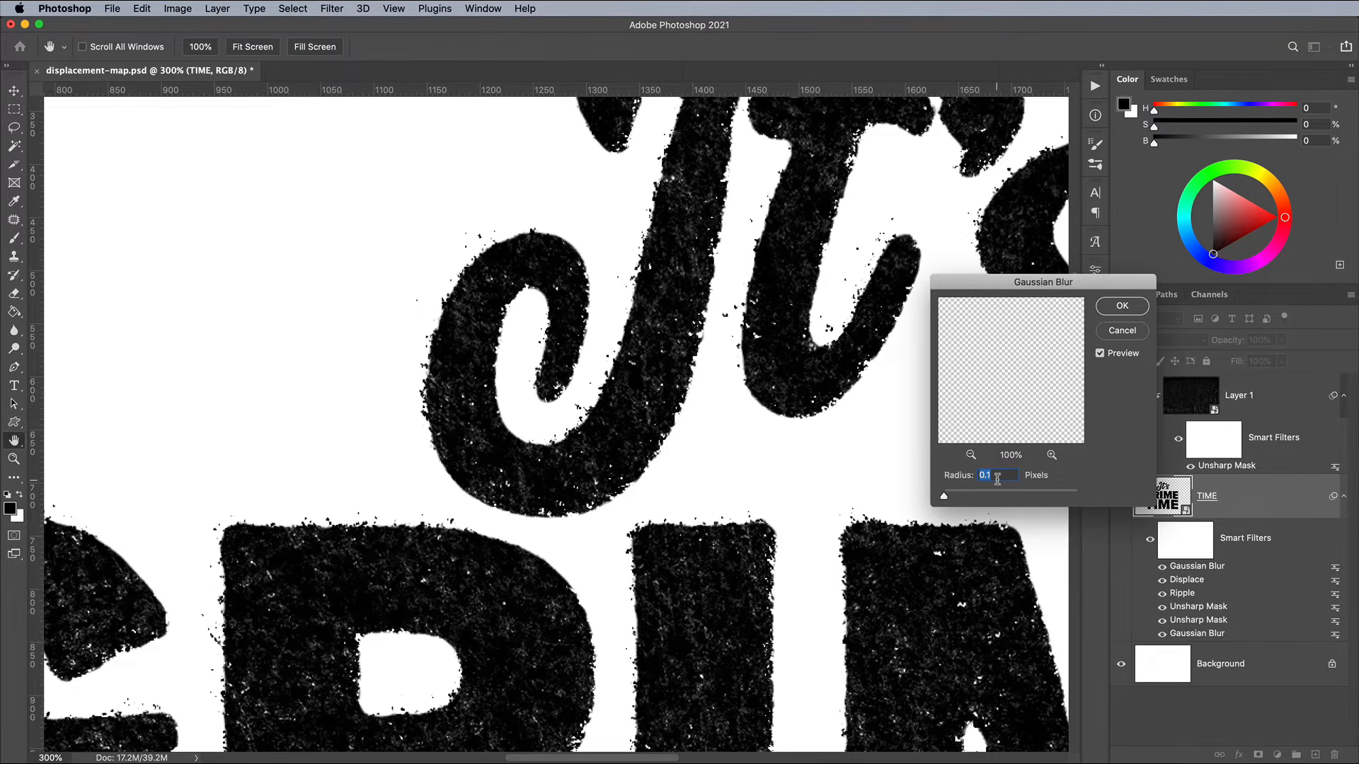
{"action": "key", "text": "Up"}
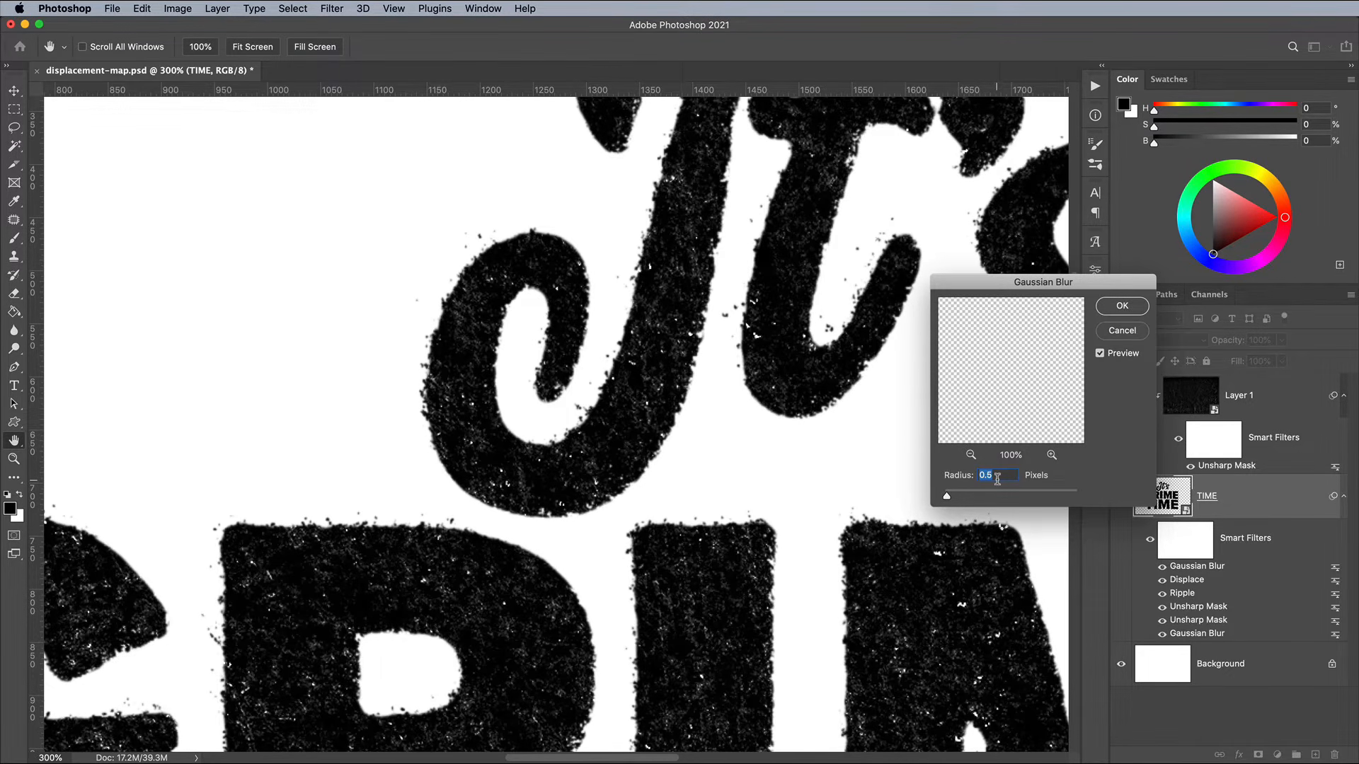
{"action": "left_click", "coordinate": [1123, 306]}
{"action": "key", "text": "super+1"}
{"action": "key", "text": "super+0"}
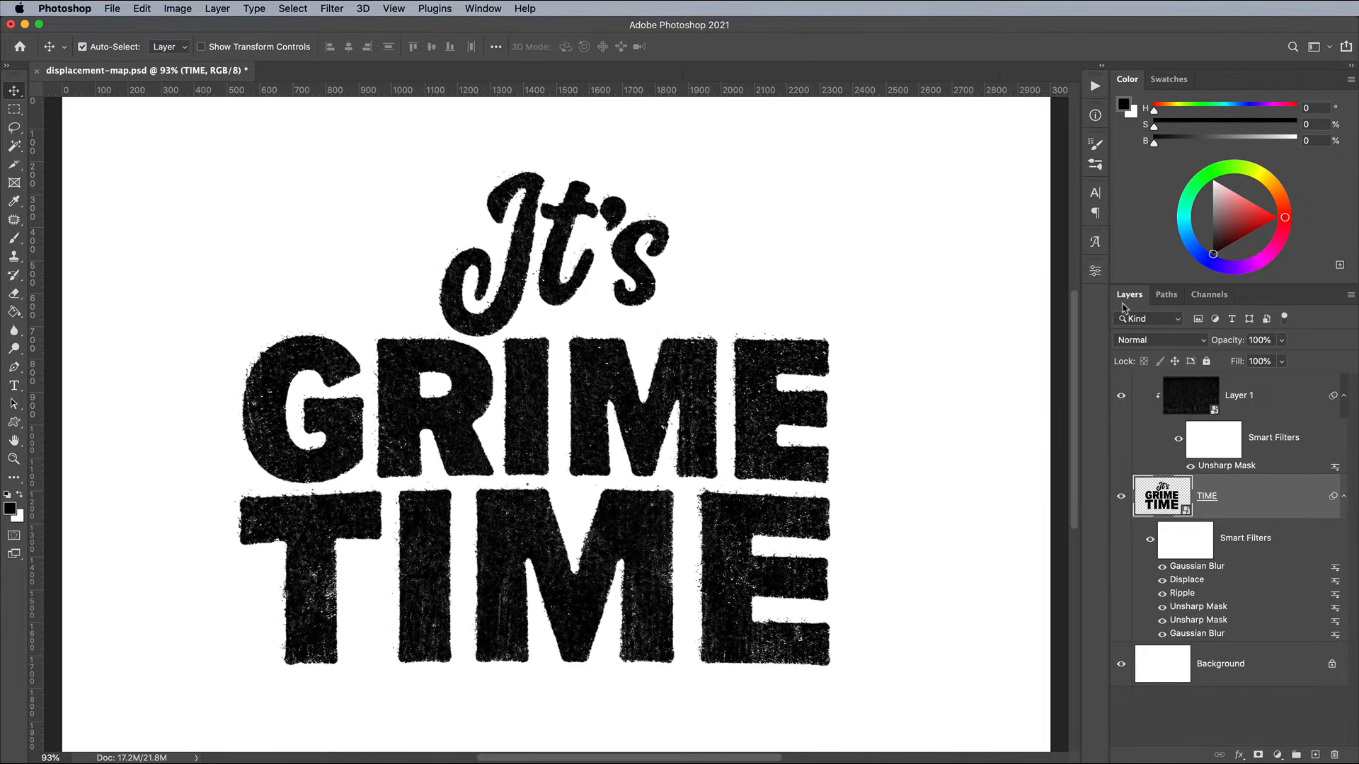
Duplicate the TIME layer, move the copy above the texture, and clip the texture back to the original lettering
{"action": "left_click_drag", "start_coordinate": [1257, 496], "coordinate": [1314, 752]}
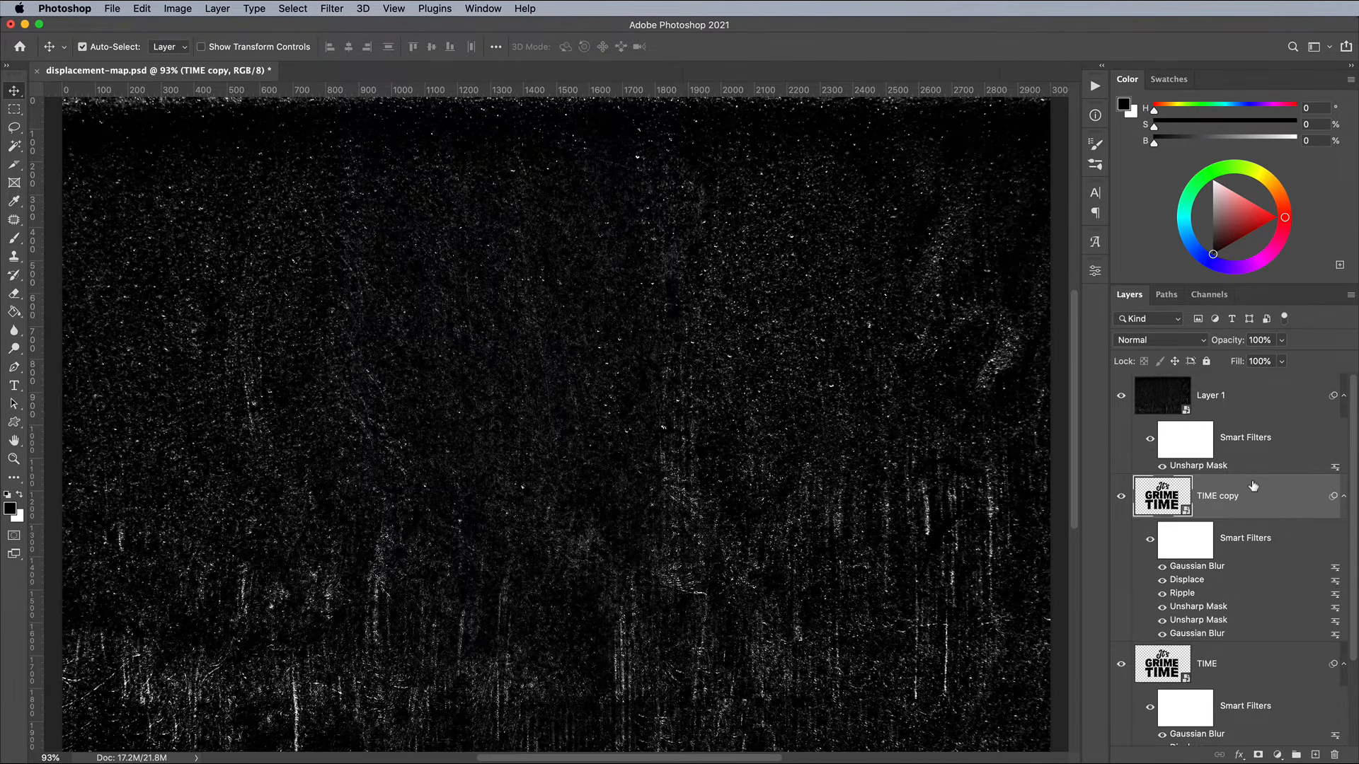
{"action": "left_click_drag", "start_coordinate": [1253, 498], "coordinate": [1249, 385]}
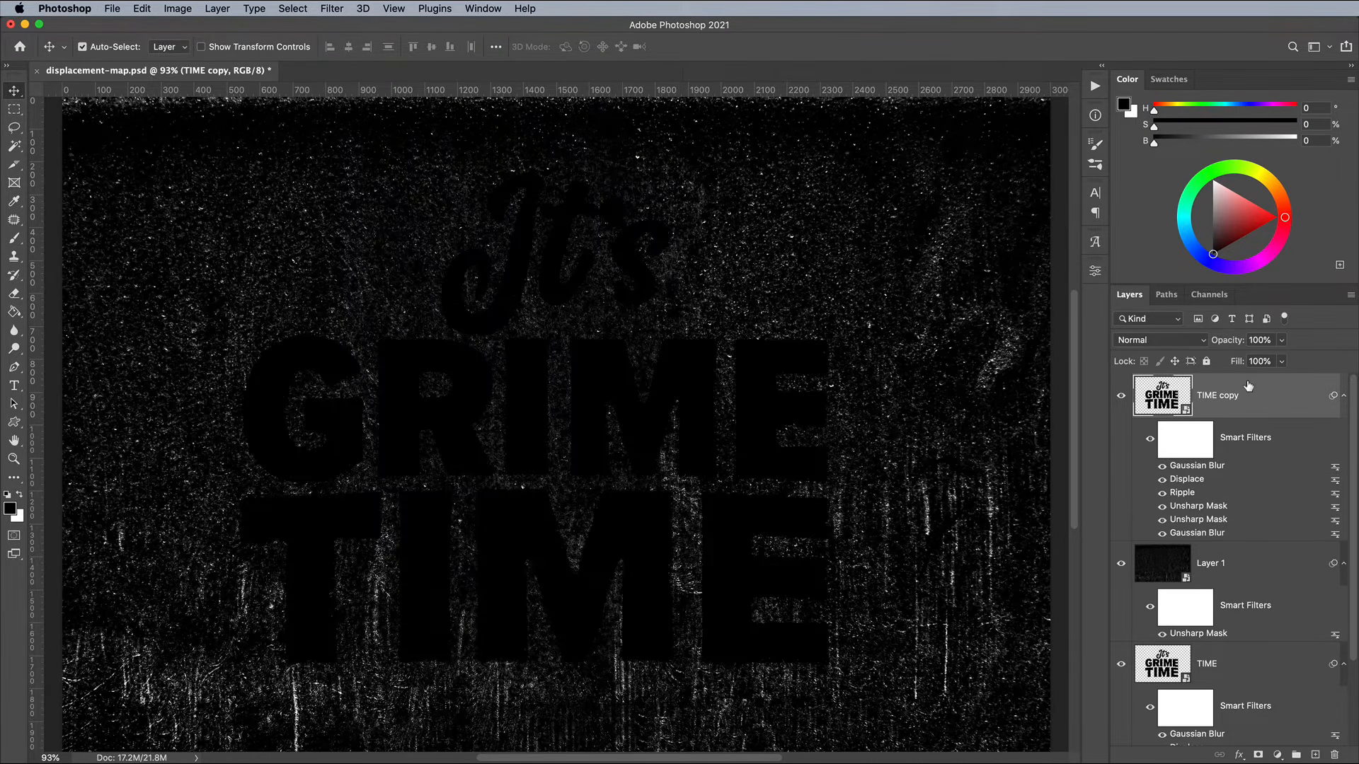
{"action": "left_click_drag", "start_coordinate": [1246, 487], "coordinate": [1267, 638]}
{"action": "left_click", "coordinate": [1268, 645], "text": "alt"}
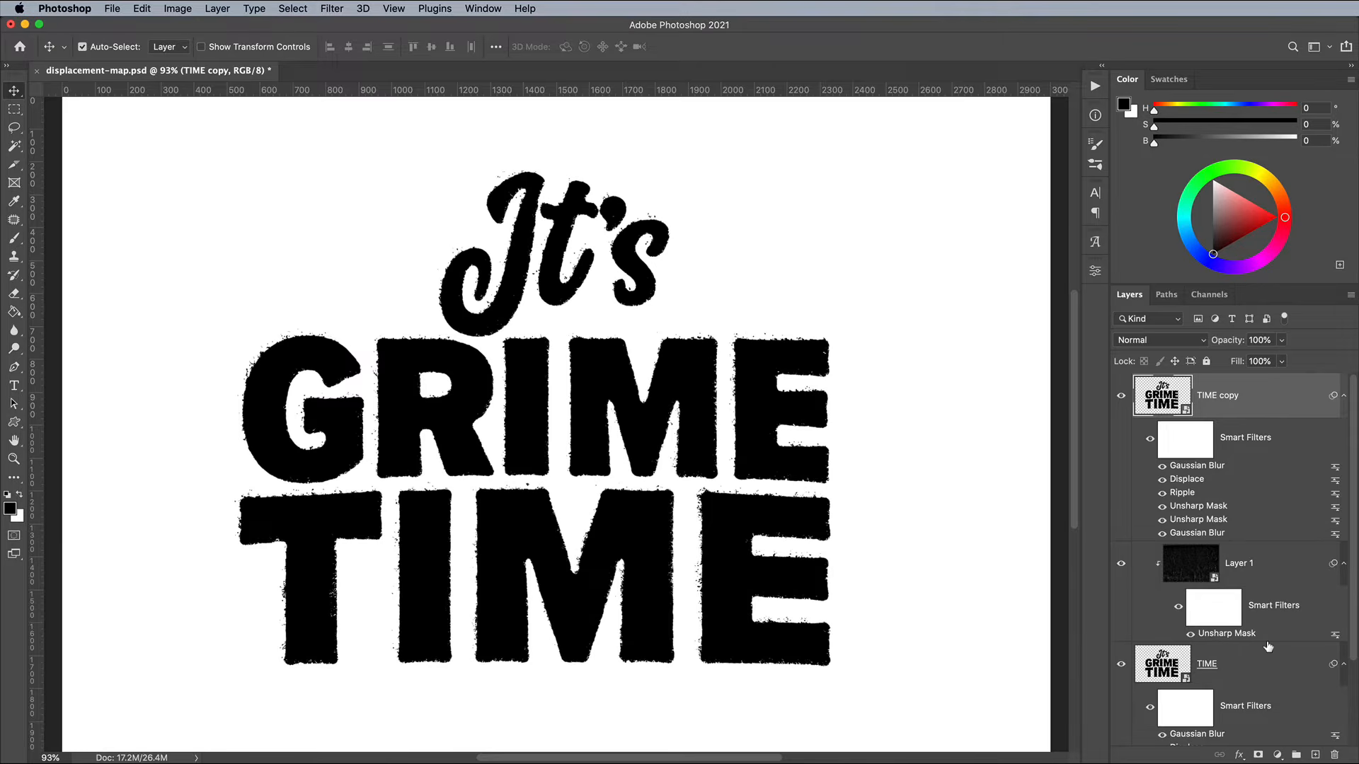
Set the fill of the TIME copy layer to 0%
{"action": "left_click", "coordinate": [1280, 361]}
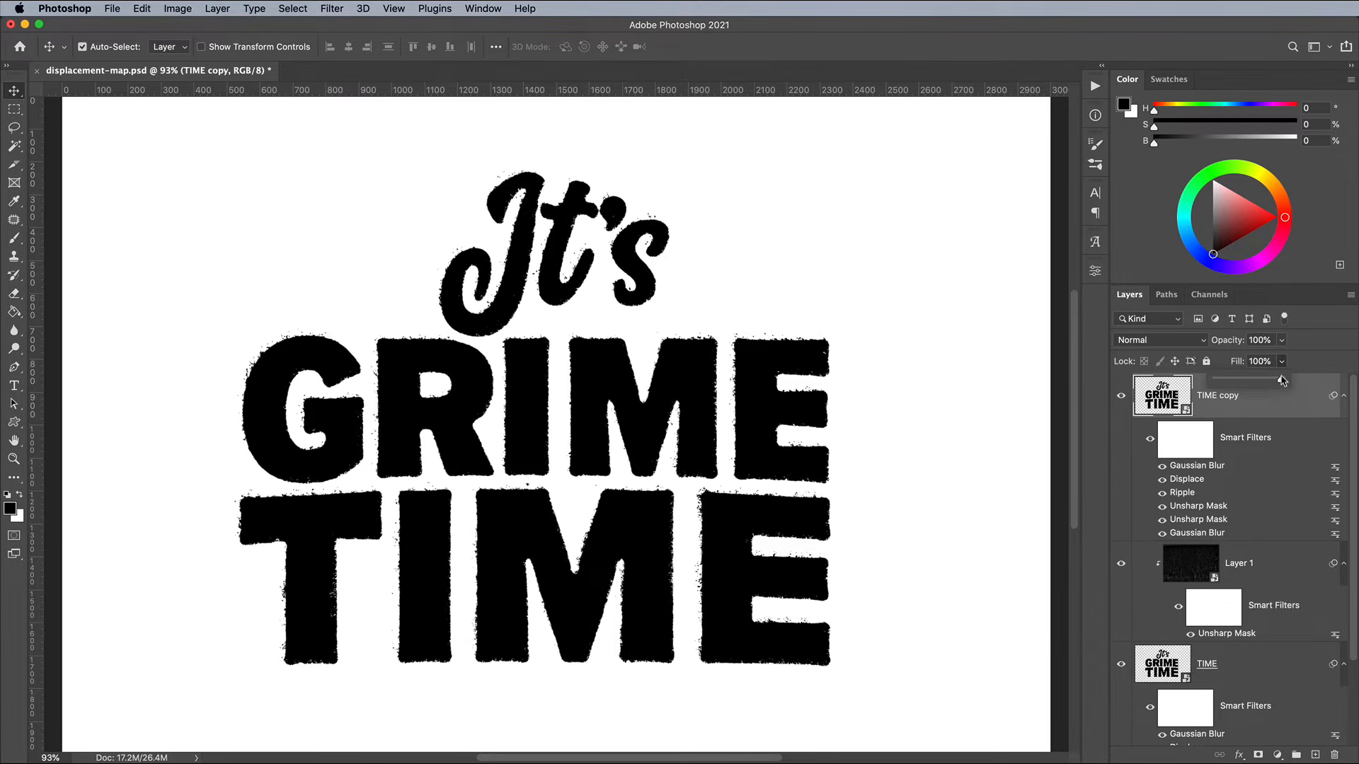
{"action": "left_click_drag", "start_coordinate": [1283, 382], "coordinate": [1192, 382]}
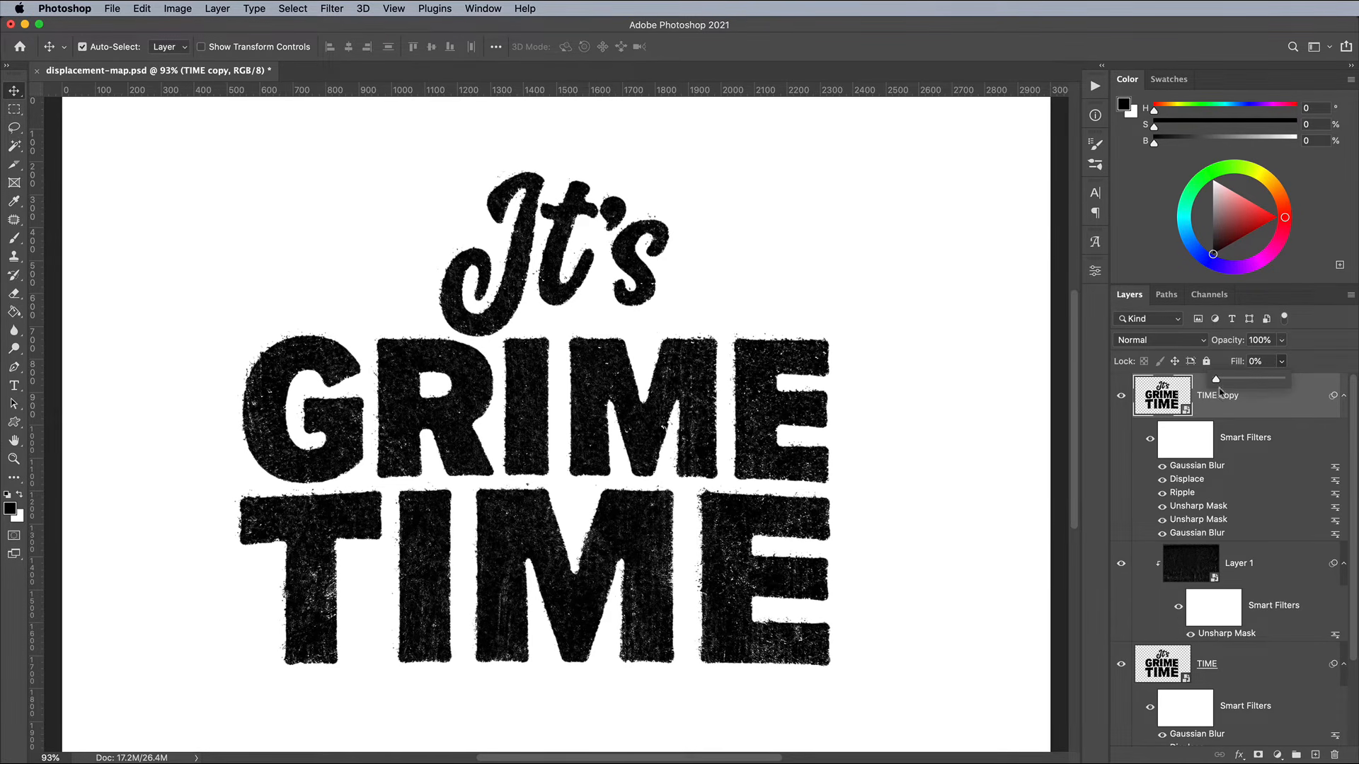
{"action": "left_click", "coordinate": [1266, 405]}
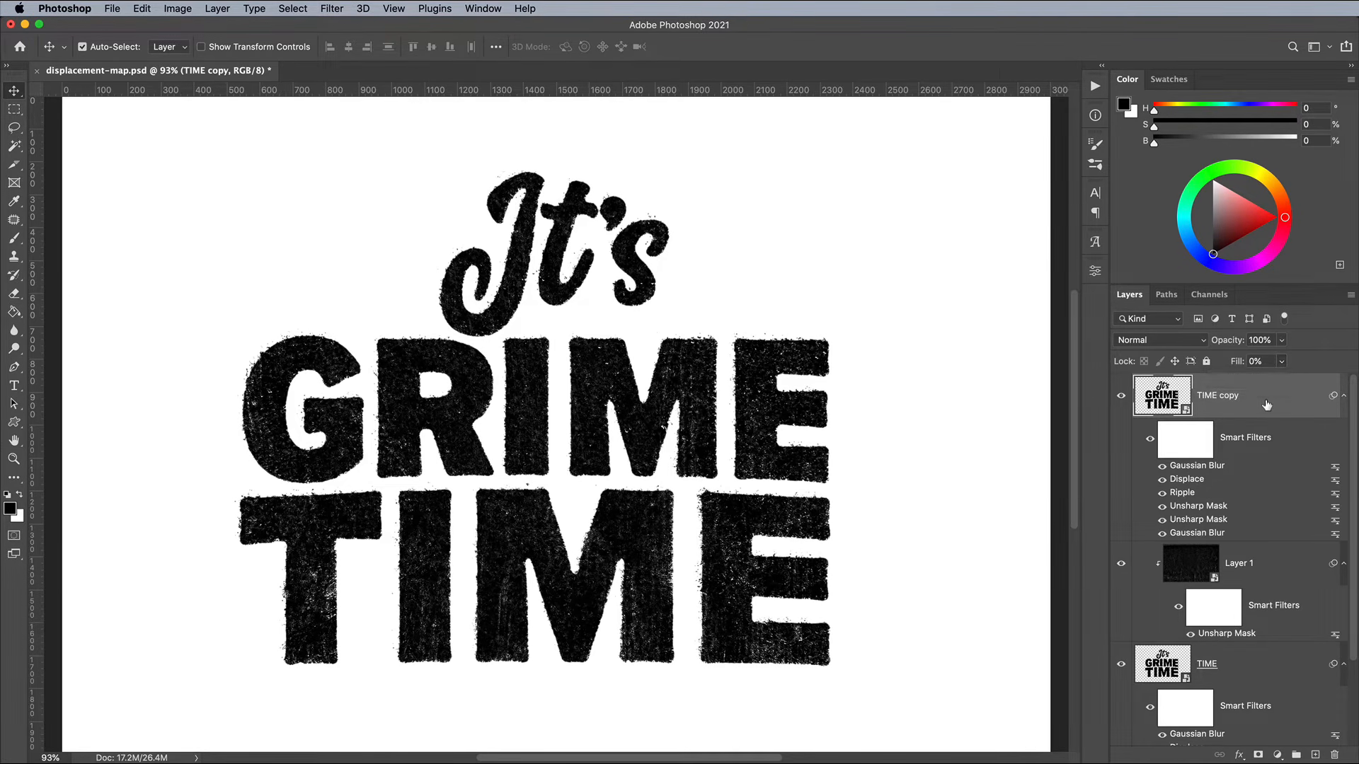
Add an Inner Glow layer style to the TIME copy layer, adjusting its settings while checking the letter edges up close
{"action": "double_click", "coordinate": [1267, 405]}
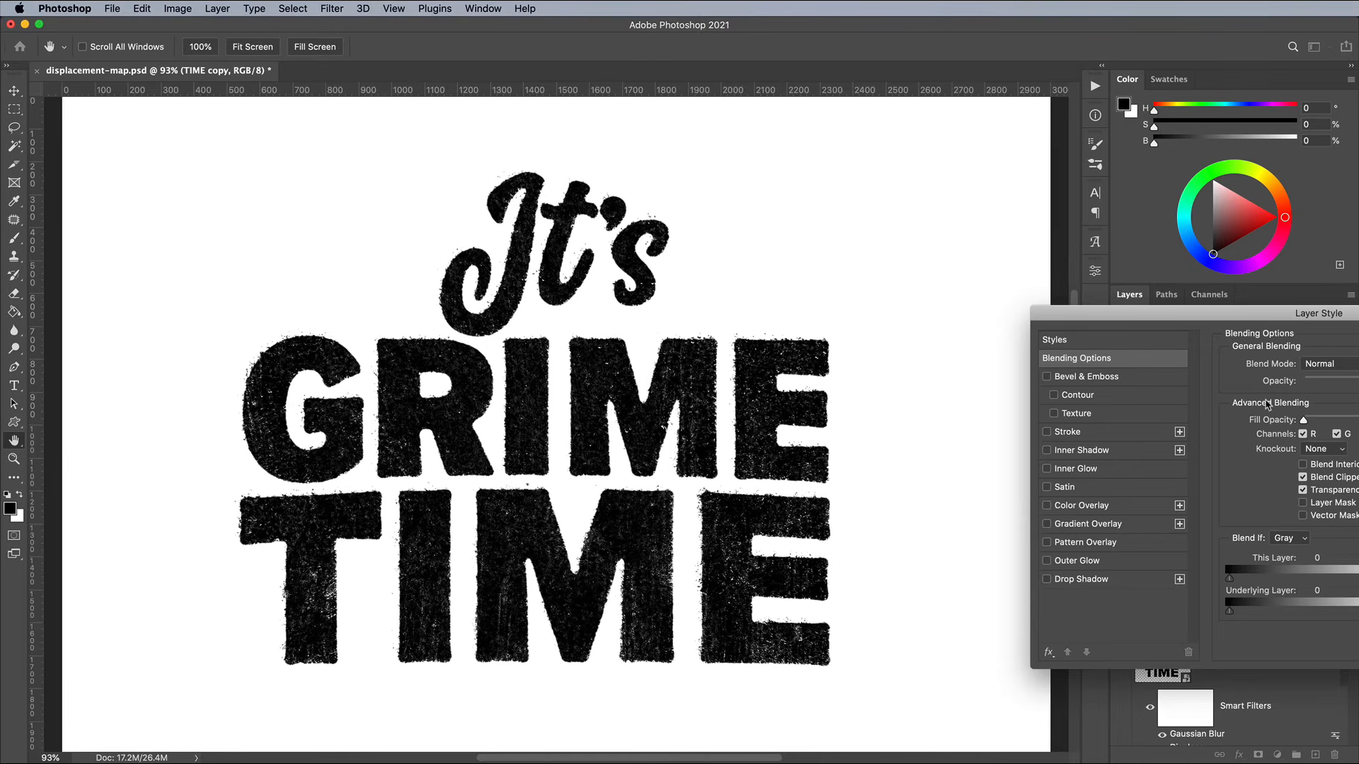
{"action": "left_click_drag", "start_coordinate": [1254, 311], "coordinate": [990, 247]}
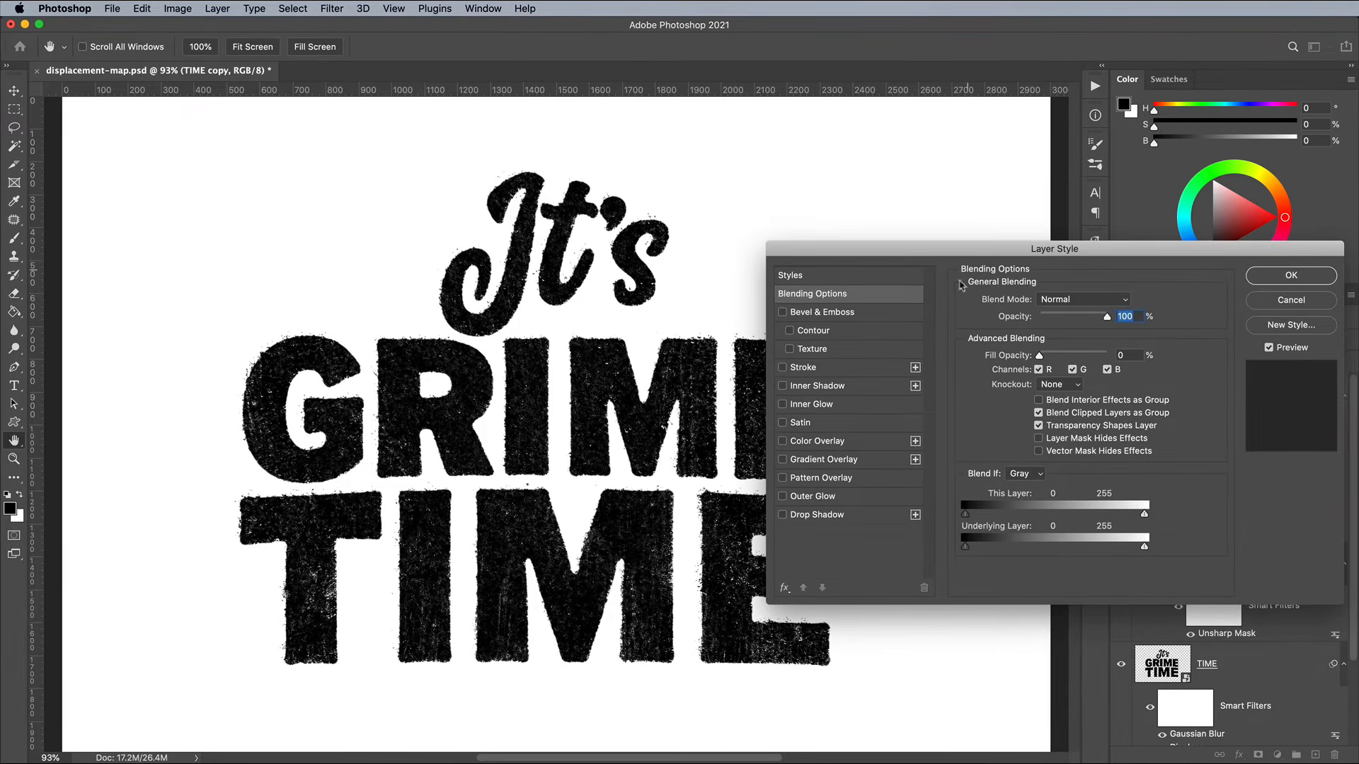
{"action": "left_click", "coordinate": [837, 406]}
{"action": "left_click_drag", "start_coordinate": [1057, 433], "coordinate": [1030, 447]}
{"action": "key", "text": "super+plus"}
{"action": "key", "text": "super+plus"}
{"action": "key", "text": "super+plus"}
{"action": "left_click_drag", "start_coordinate": [1086, 316], "coordinate": [1069, 323]}
{"action": "left_click", "coordinate": [1258, 281]}
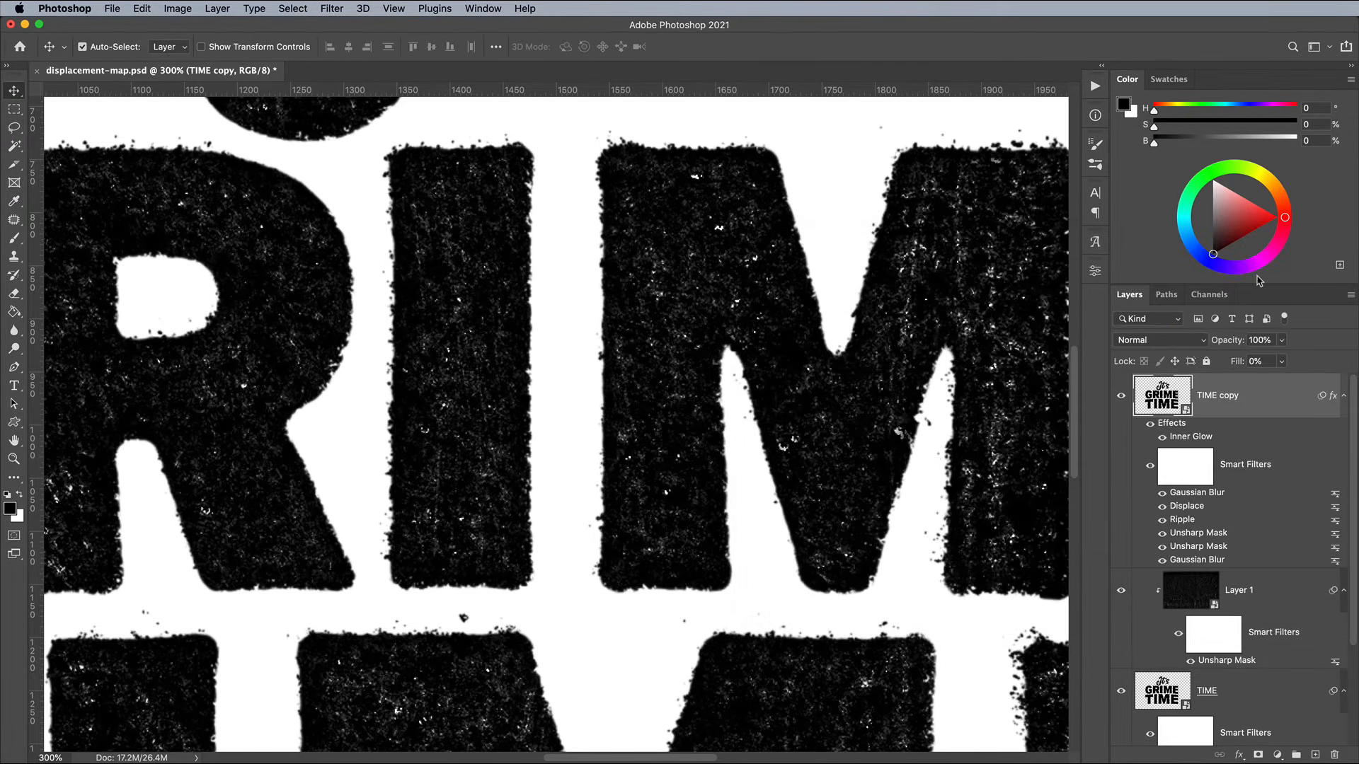
{"action": "key", "text": "super+1"}
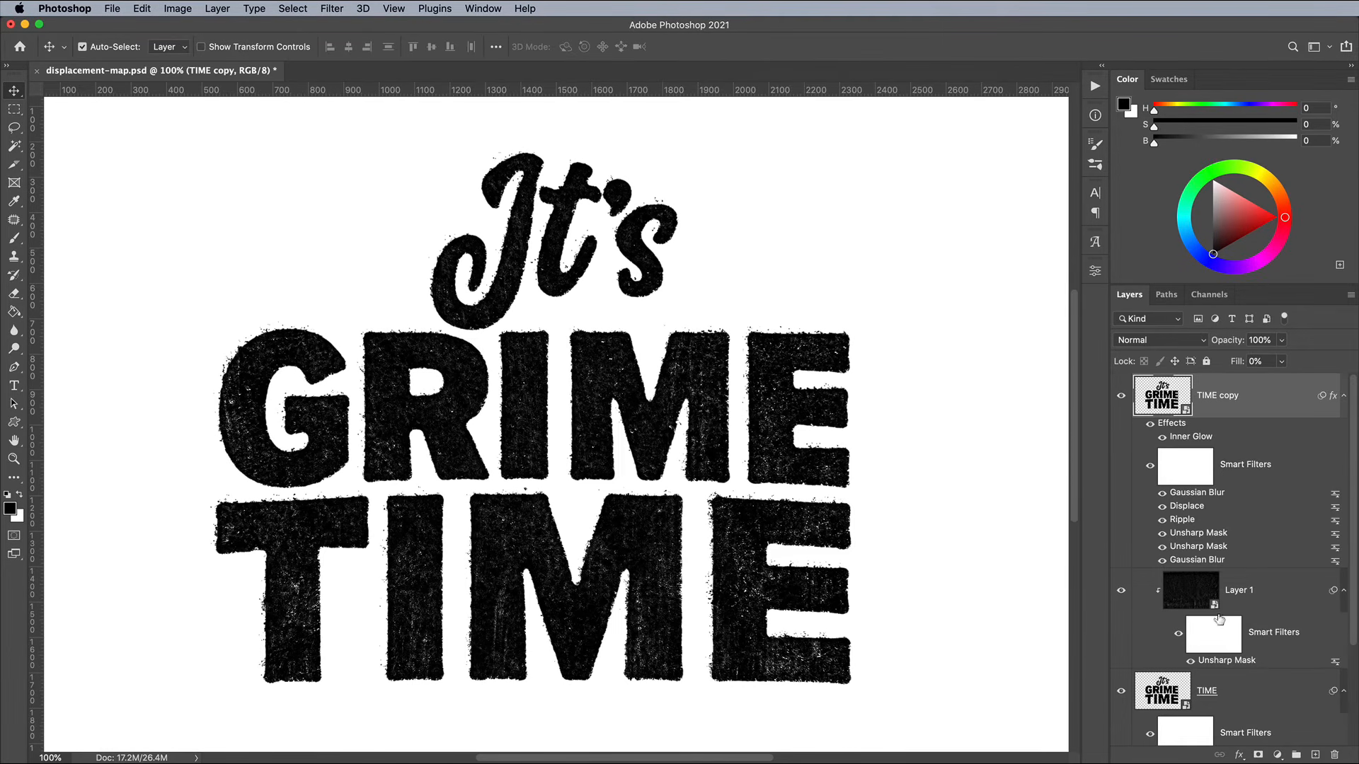
Pick a light grey foreground colour with 0% saturation and 77% brightness and fill the Background layer with it
{"action": "scroll", "coordinate": [1221, 609], "scroll_direction": "down", "scroll_amount": 3}
{"action": "left_click", "coordinate": [1168, 726]}
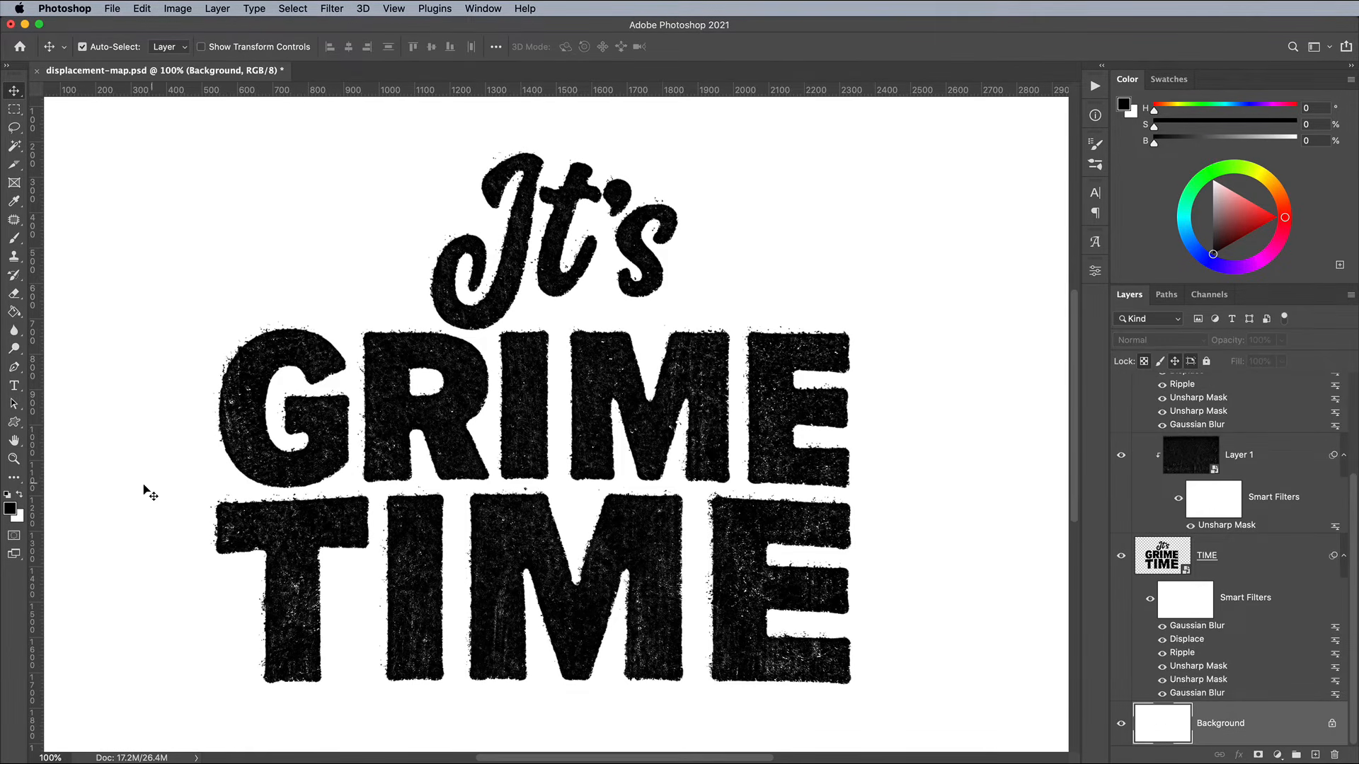
{"action": "left_click", "coordinate": [10, 508]}
{"action": "left_click_drag", "start_coordinate": [955, 278], "coordinate": [878, 298]}
{"action": "left_click", "coordinate": [1217, 251]}
{"action": "key", "text": "v"}
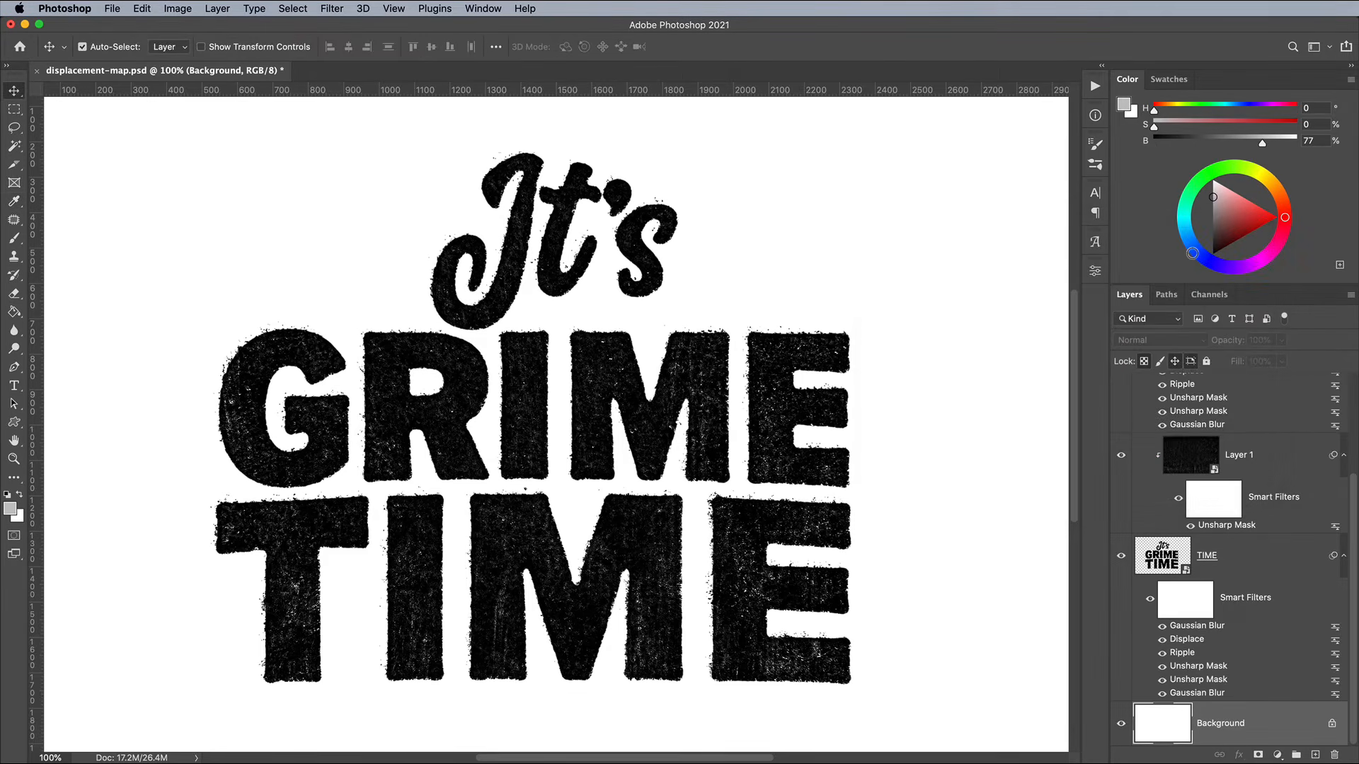
{"action": "key", "text": "alt+BackSpace"}
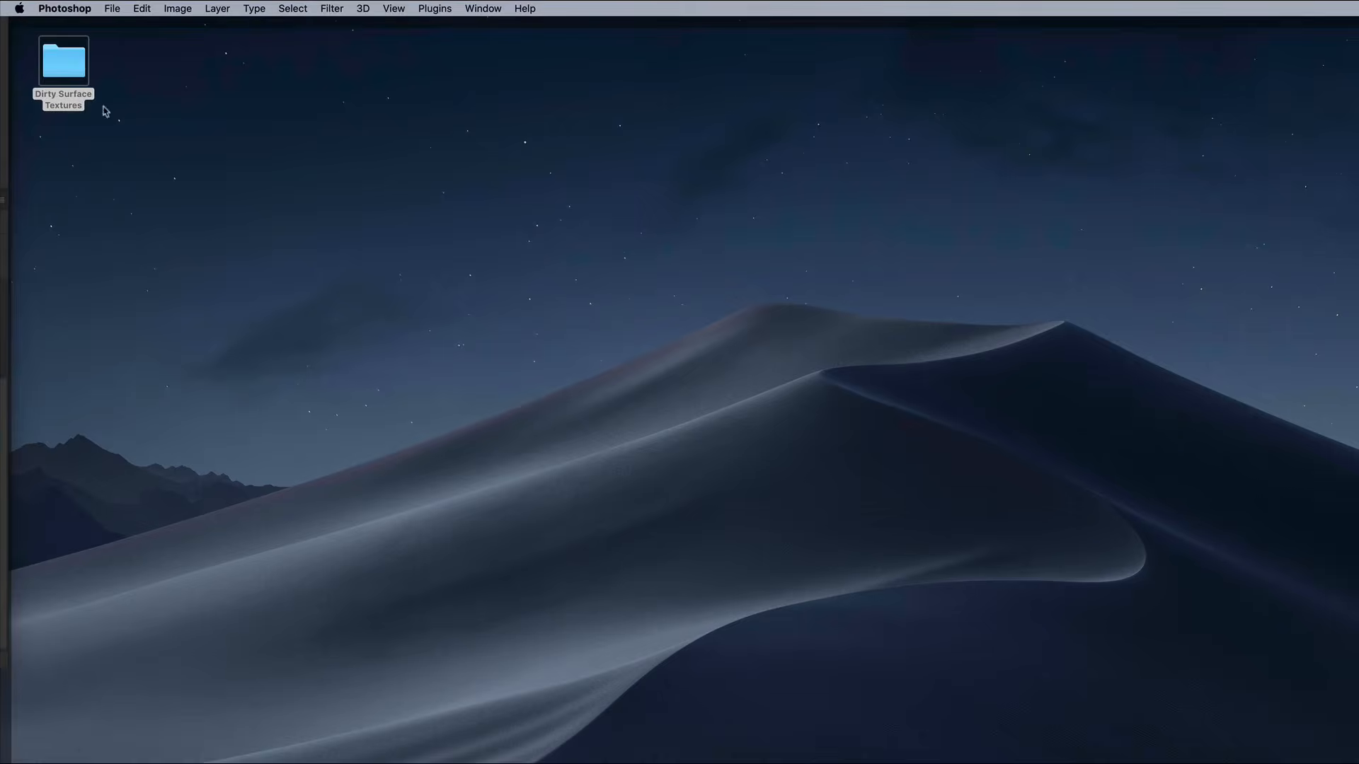
Open Dirty-Surface-Texture-05.jpg from the Dirty Surface Textures folder in Photoshop
{"action": "double_click", "coordinate": [88, 103]}
{"action": "right_click", "coordinate": [714, 367]}
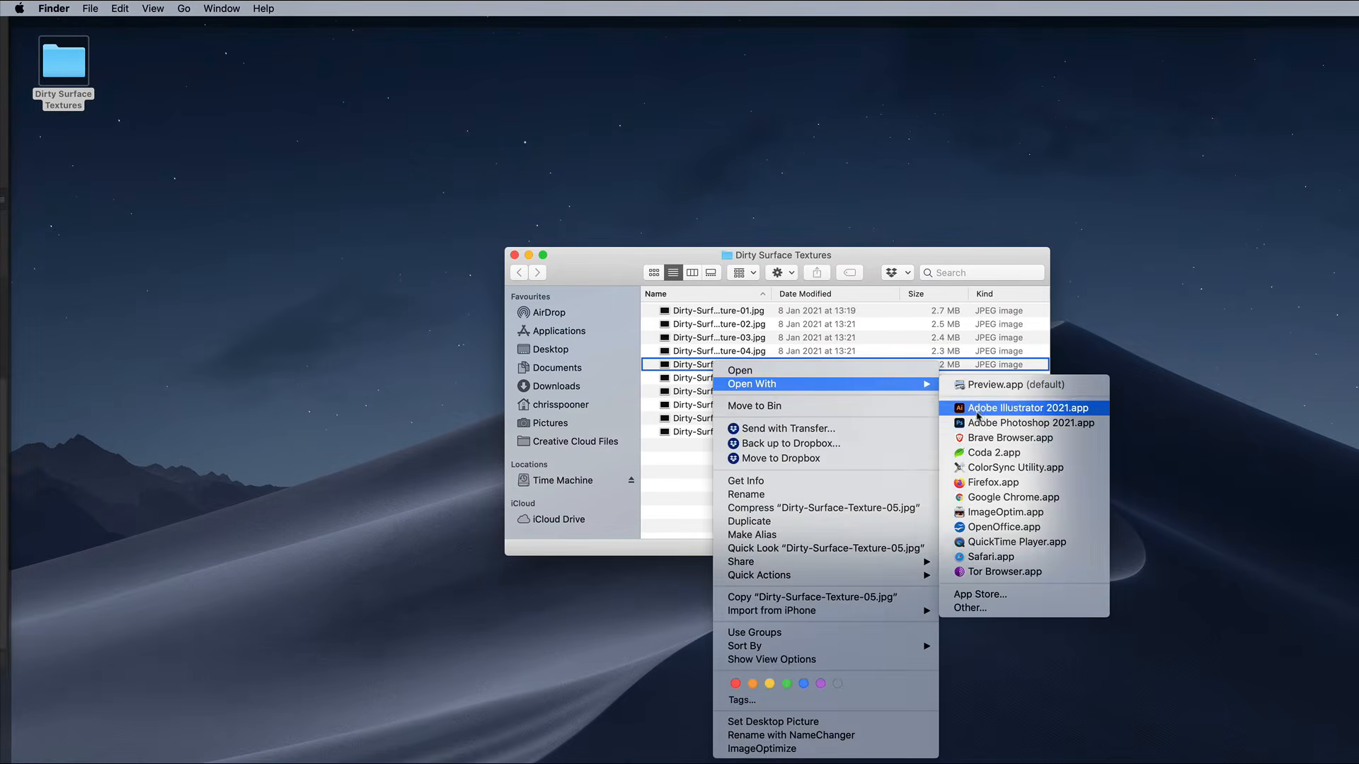
{"action": "left_click", "coordinate": [1019, 404]}
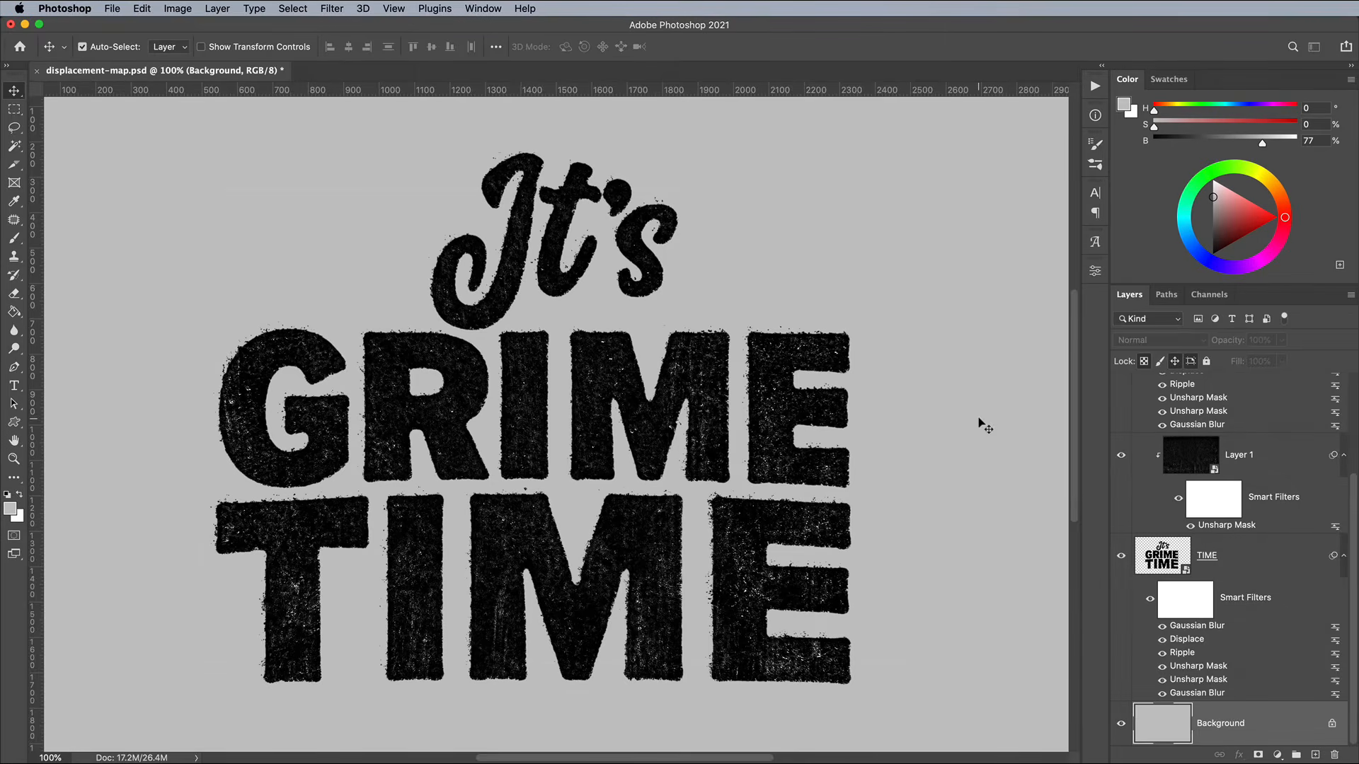
Paste the copied dirty-surface texture directly above the Background layer, inverted and set to the Multiply blend mode
{"action": "key", "text": "ctrl+v"}
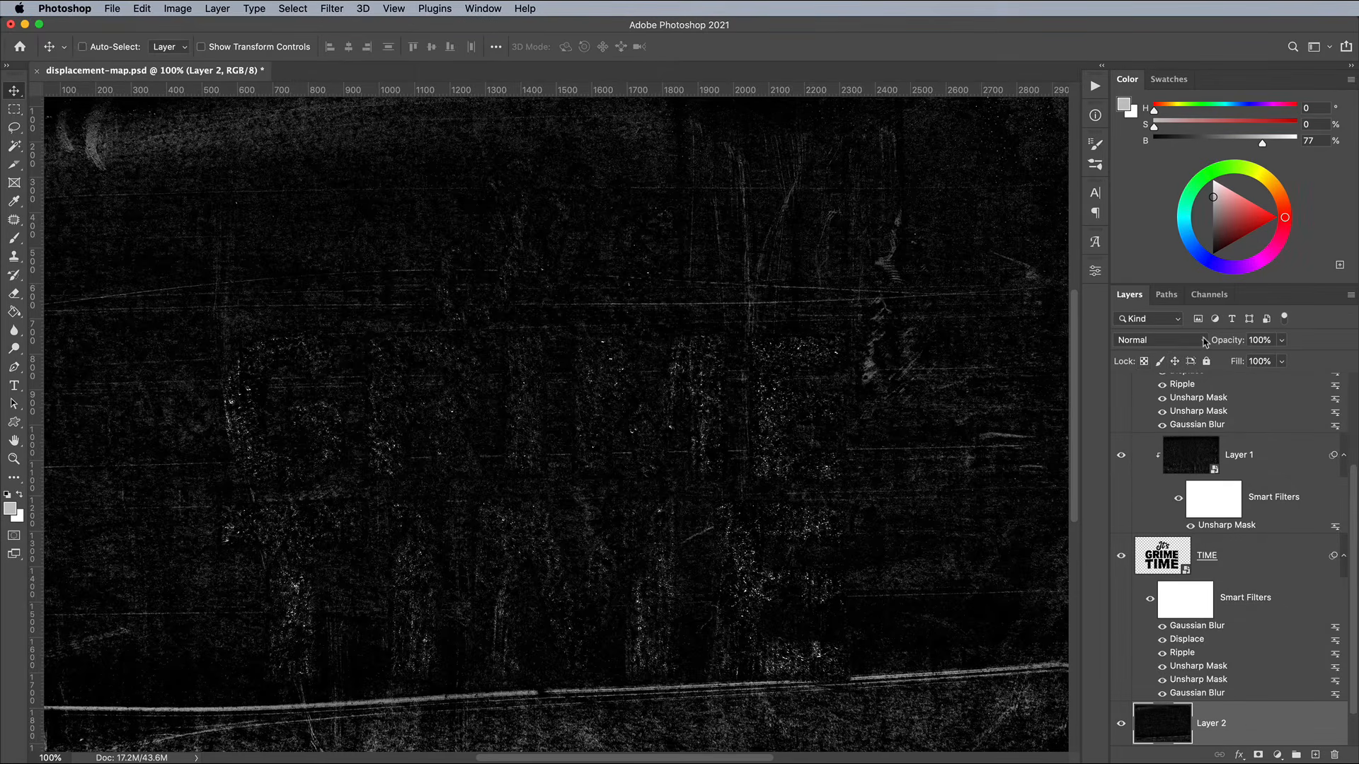
{"action": "key", "text": "super+i"}
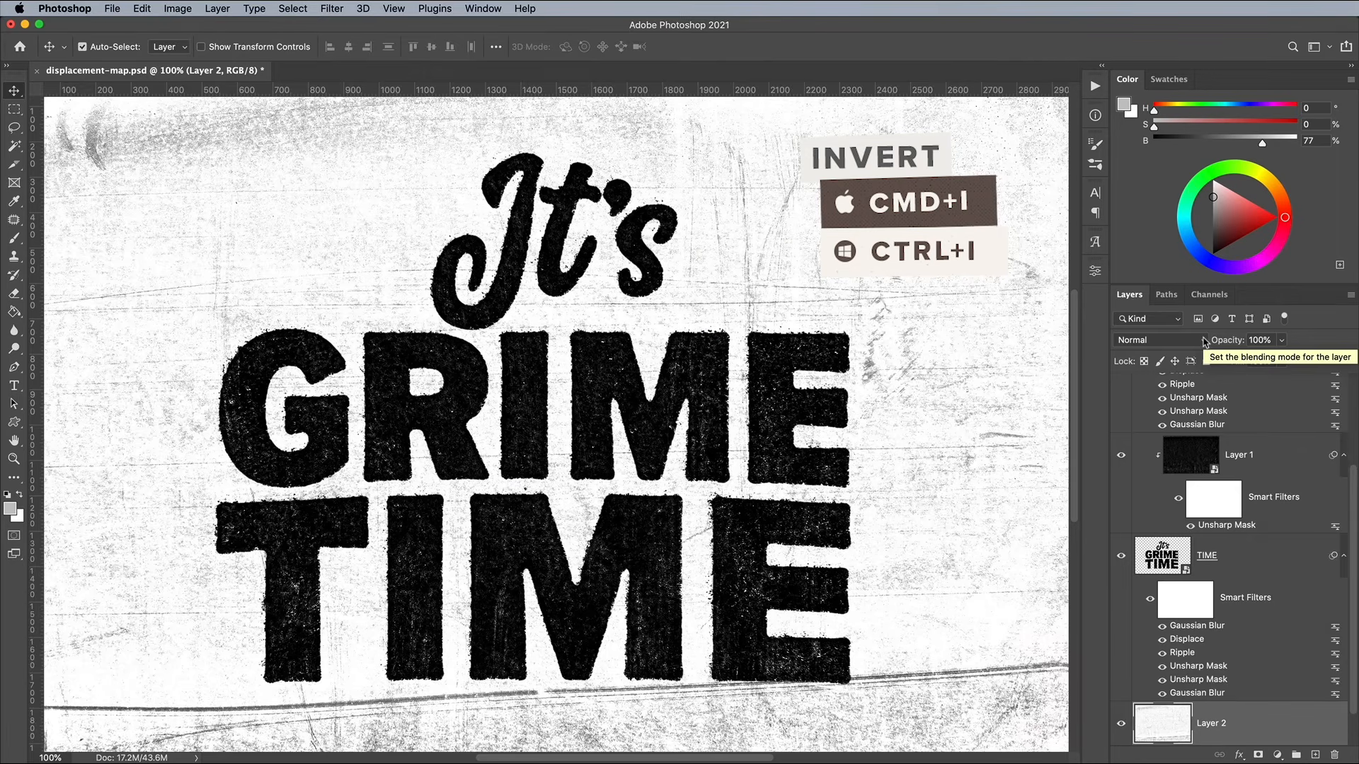
{"action": "left_click", "coordinate": [1191, 345]}
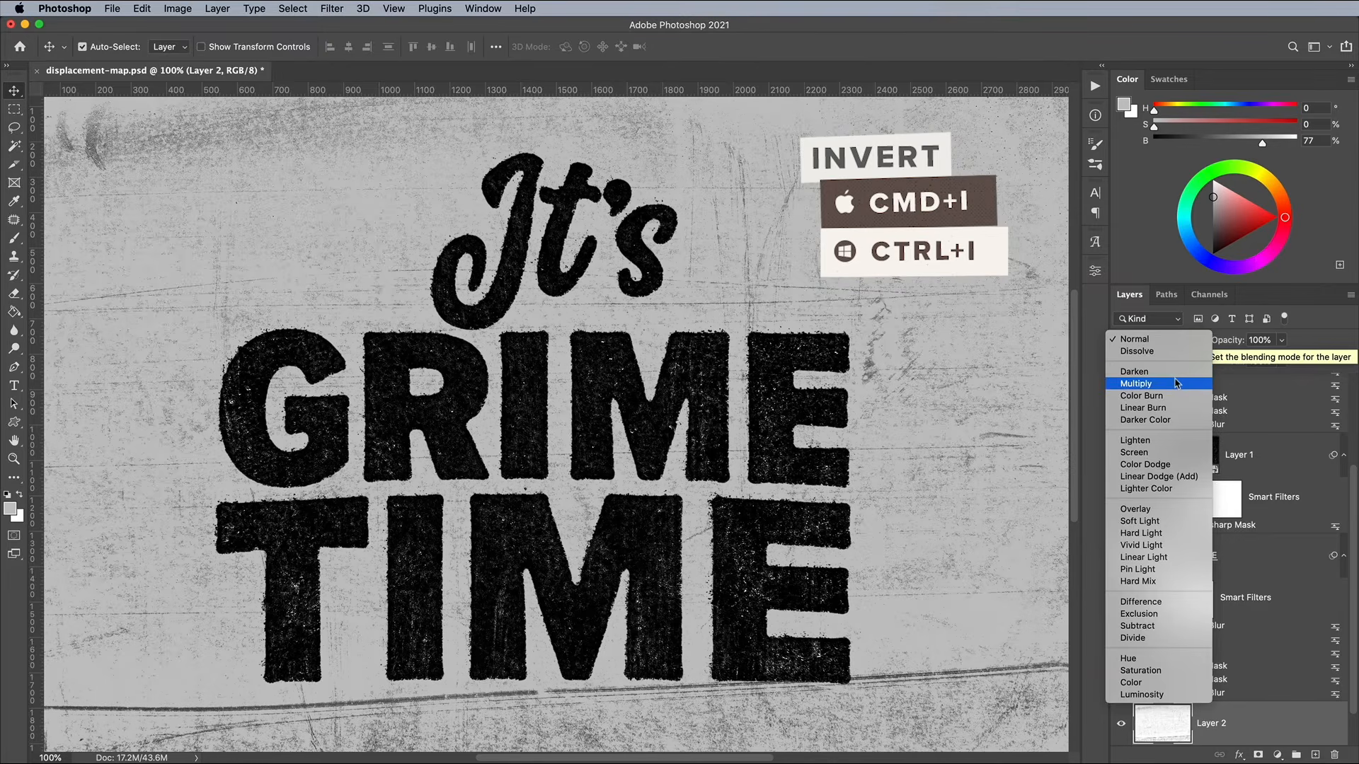
{"action": "left_click", "coordinate": [1174, 381]}
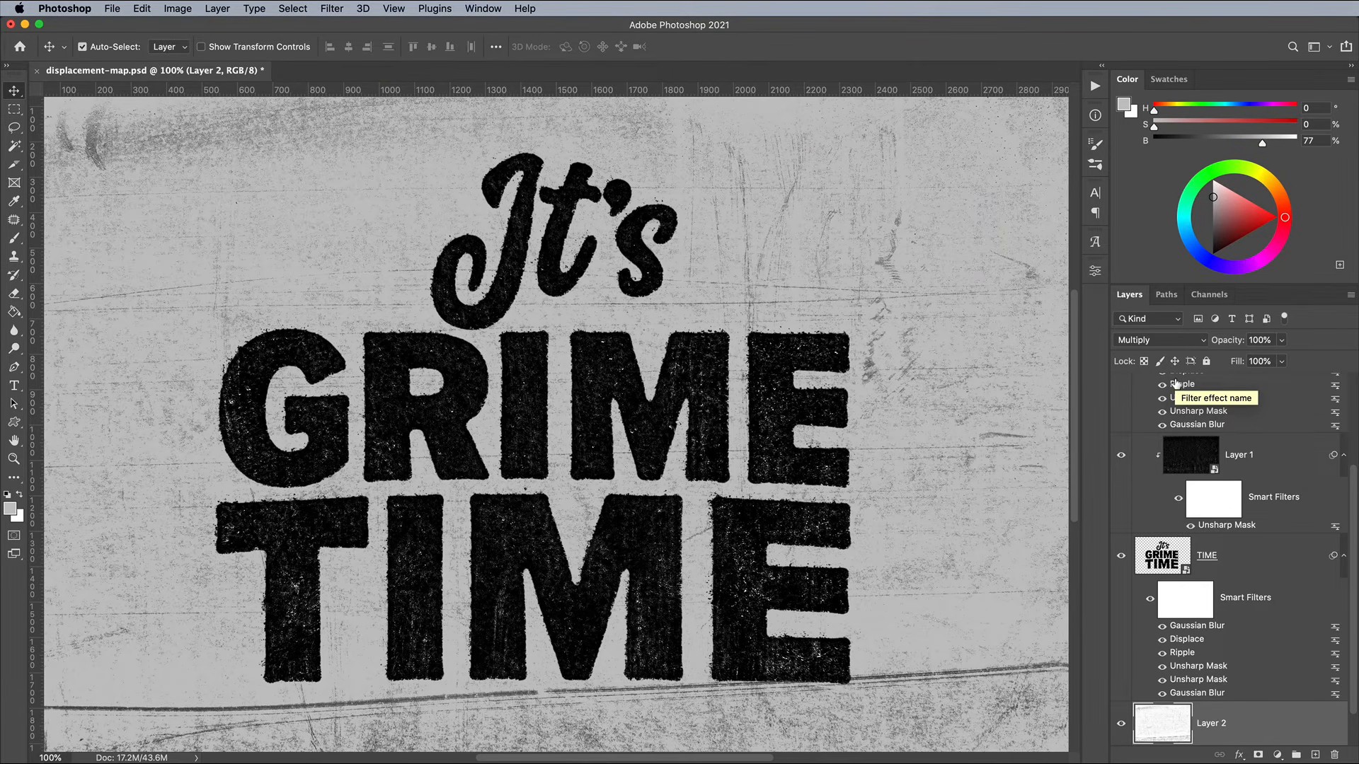
Convert the pasted background texture layer to a smart object and apply Unsharp Mask with Amount 45%, Radius 23.3 pixels and Threshold 0
{"action": "right_click", "coordinate": [1224, 723]}
{"action": "left_click", "coordinate": [1295, 608]}
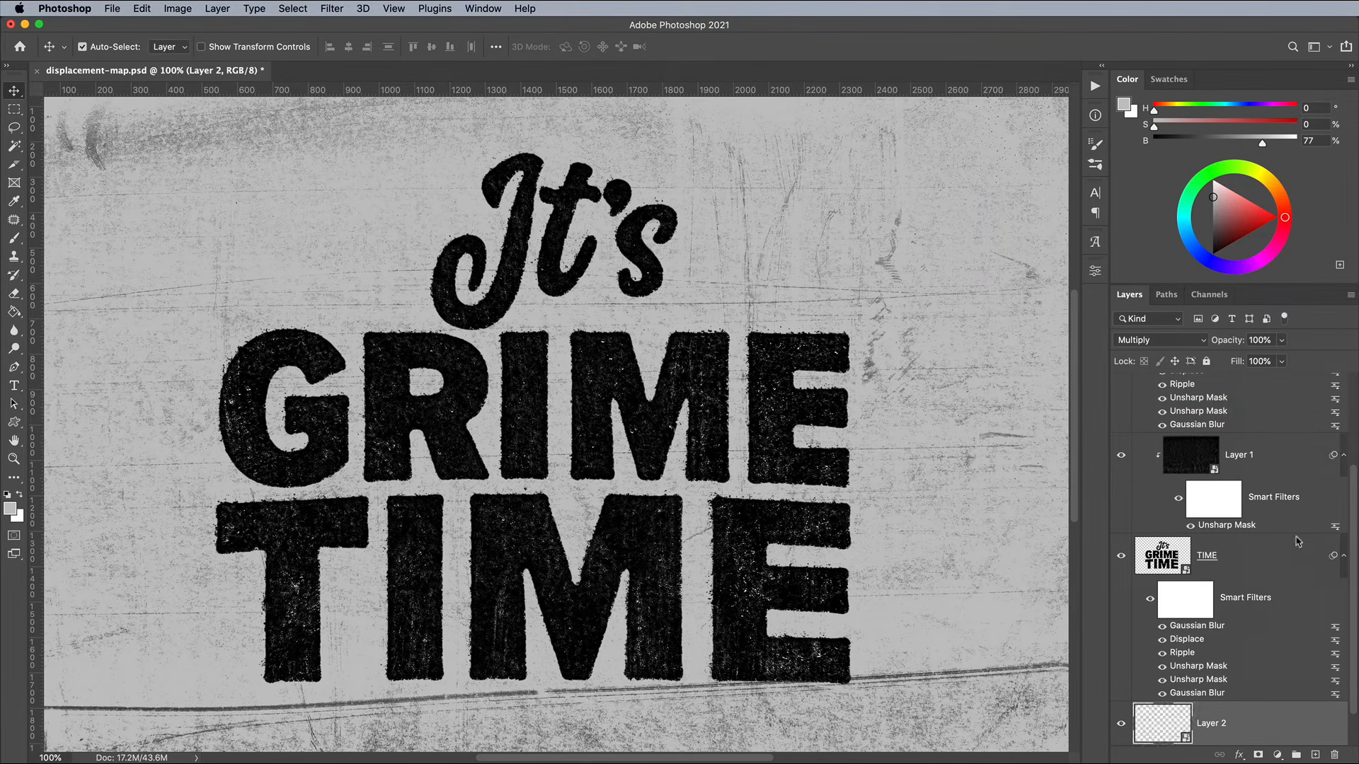
{"action": "left_click", "coordinate": [332, 8]}
{"action": "left_click", "coordinate": [571, 347]}
{"action": "left_click_drag", "start_coordinate": [1065, 451], "coordinate": [1029, 453]}
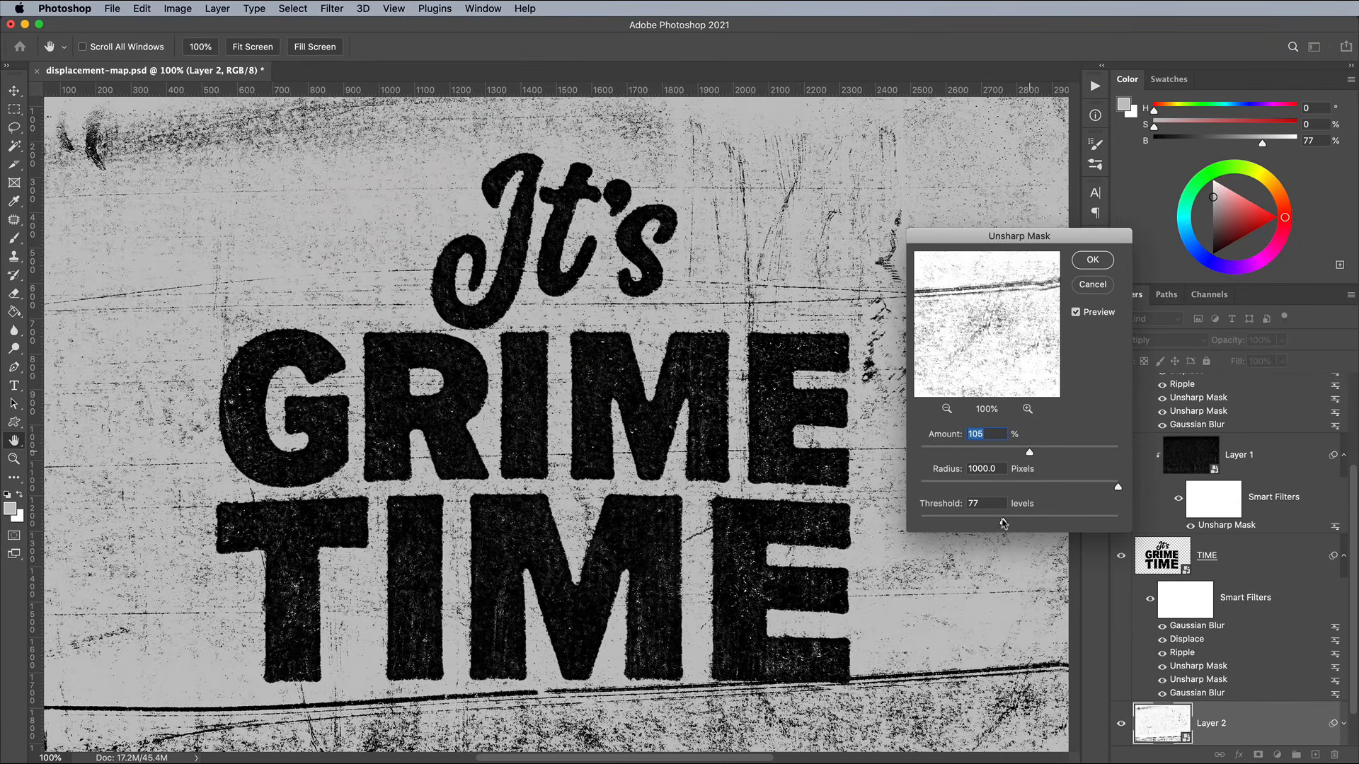
{"action": "left_click_drag", "start_coordinate": [1003, 521], "coordinate": [919, 521]}
{"action": "left_click_drag", "start_coordinate": [1029, 452], "coordinate": [967, 452]}
{"action": "left_click_drag", "start_coordinate": [1118, 487], "coordinate": [1010, 488]}
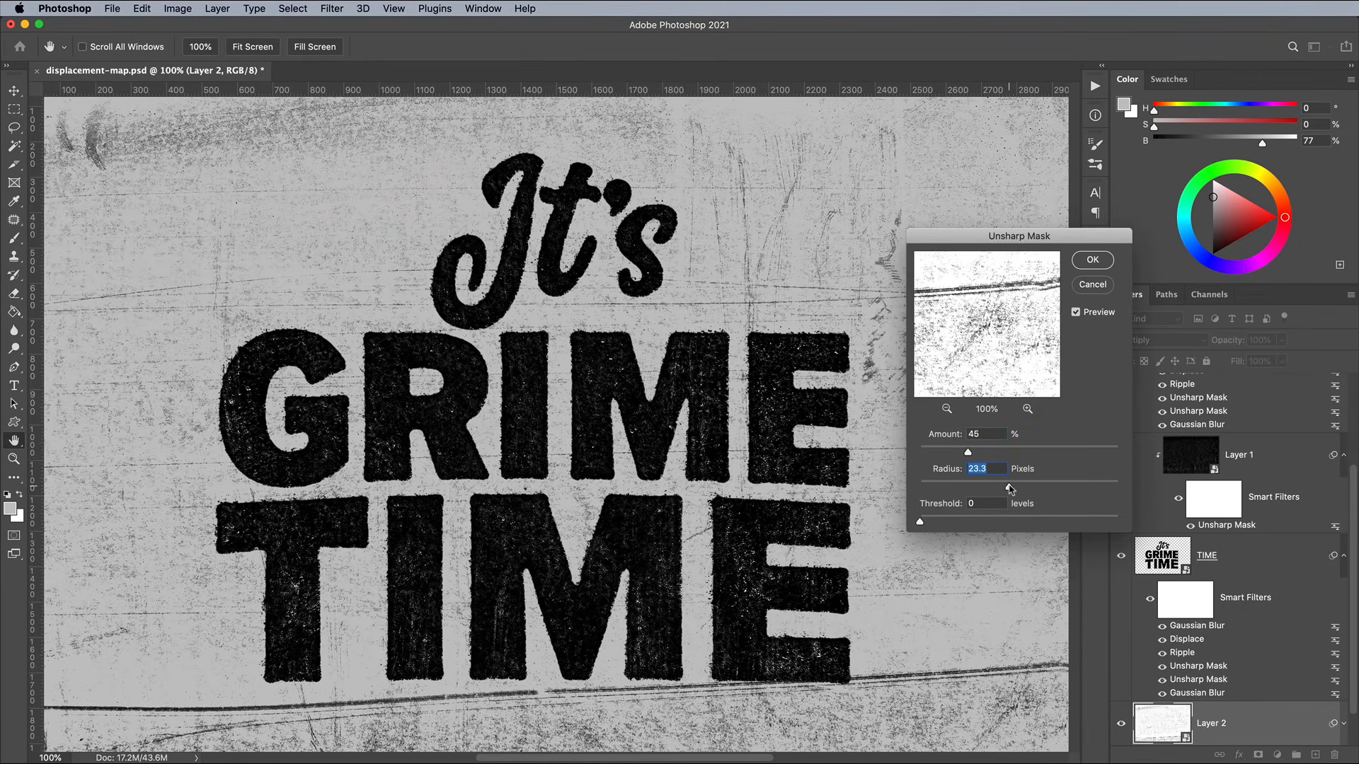
{"action": "left_click", "coordinate": [1093, 259]}
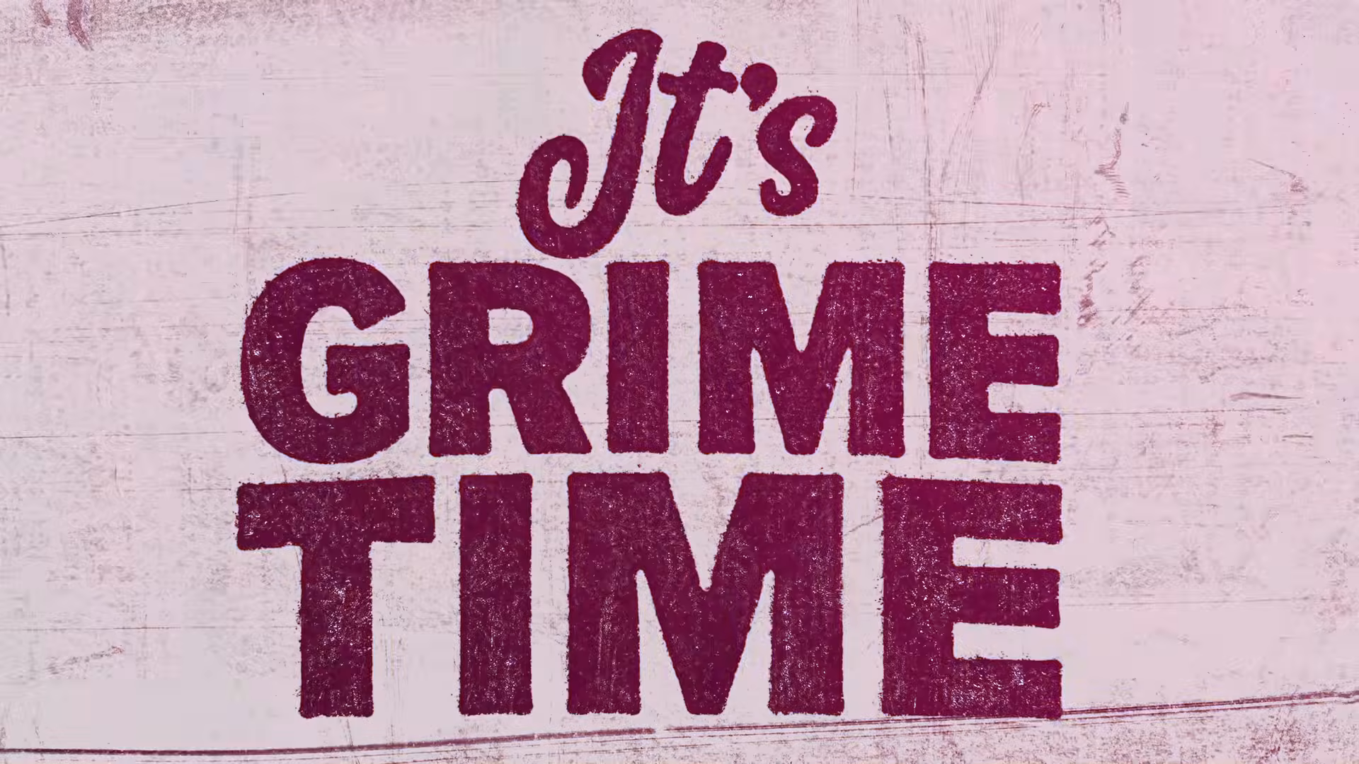